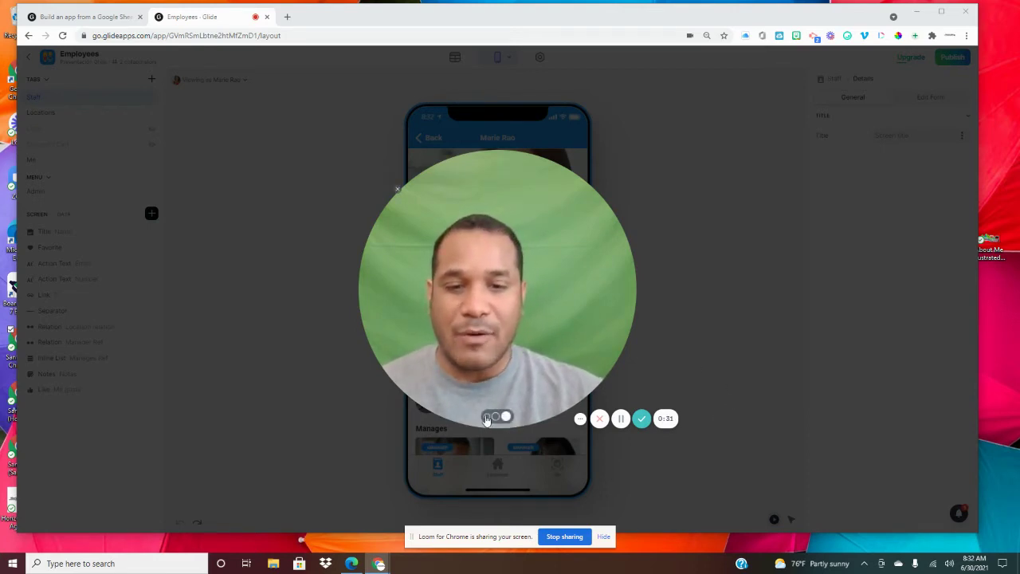
# Return to the Staff list in the app preview and browse the employee tiles.
pyautogui.click(484, 420)
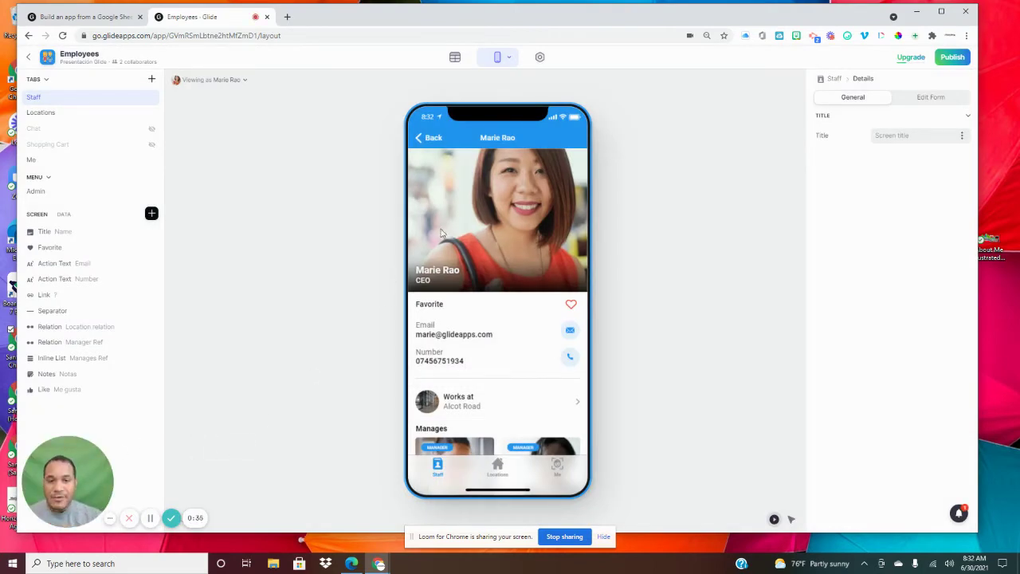
pyautogui.click(431, 138)
pyautogui.scroll(-5, 488, 300)
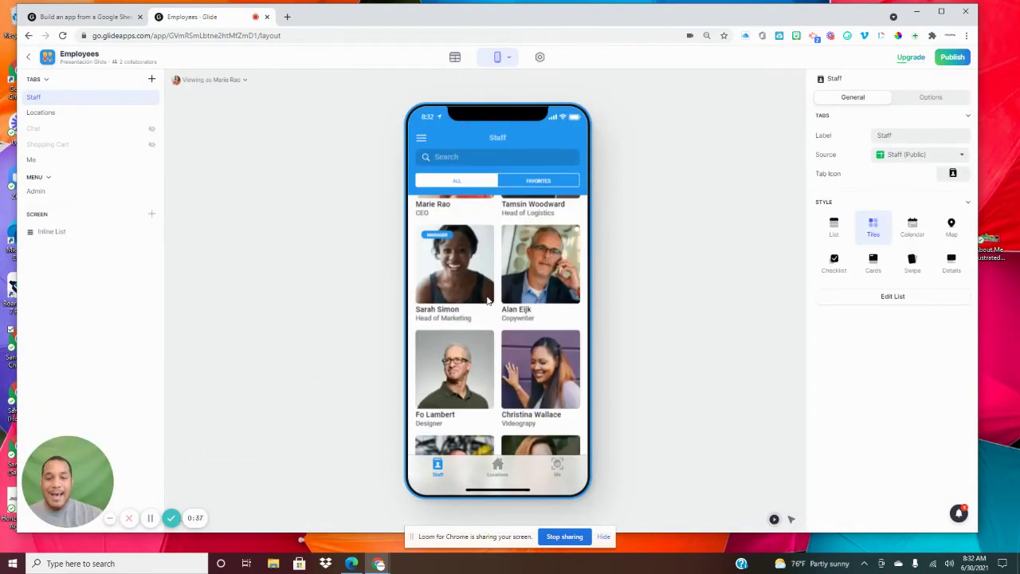
pyautogui.scroll(-3, 487, 300)
pyautogui.scroll(7, 487, 300)
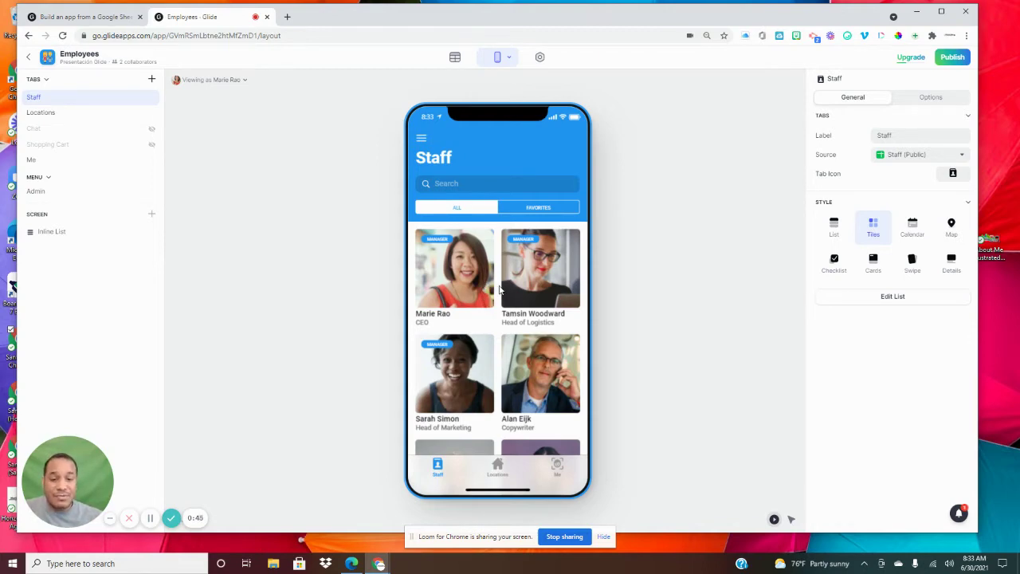
pyautogui.scroll(-2, 490, 288)
pyautogui.scroll(2, 499, 290)
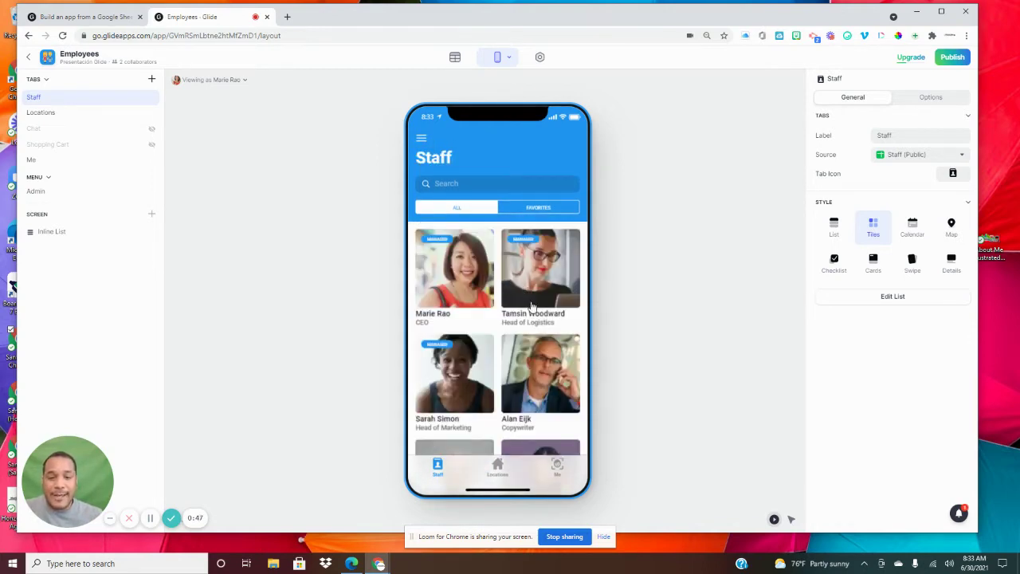
# View the Locations screen as a map and as a list, ending back on the Staff screen.
pyautogui.click(496, 470)
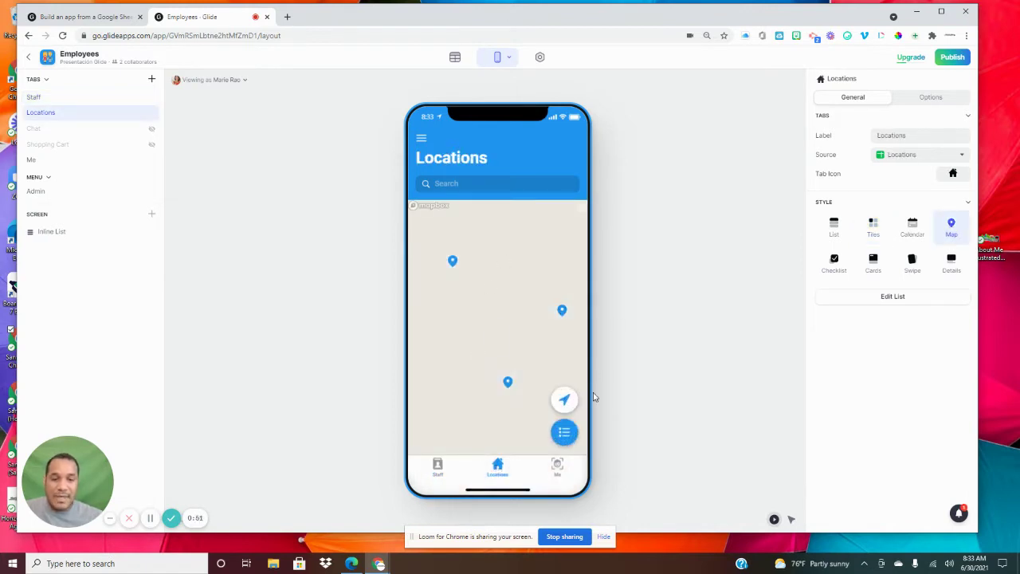
pyautogui.click(564, 434)
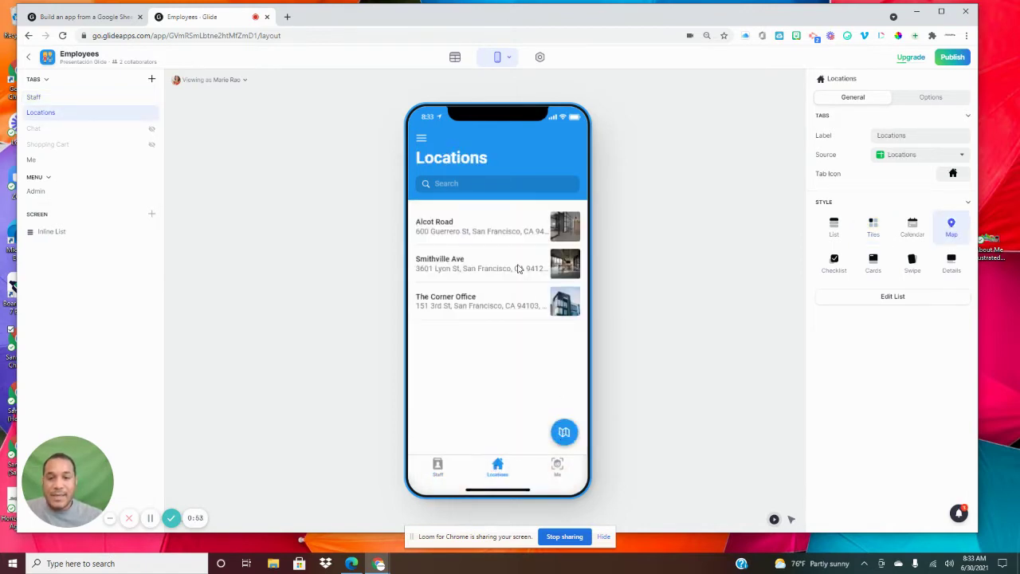
pyautogui.click(437, 470)
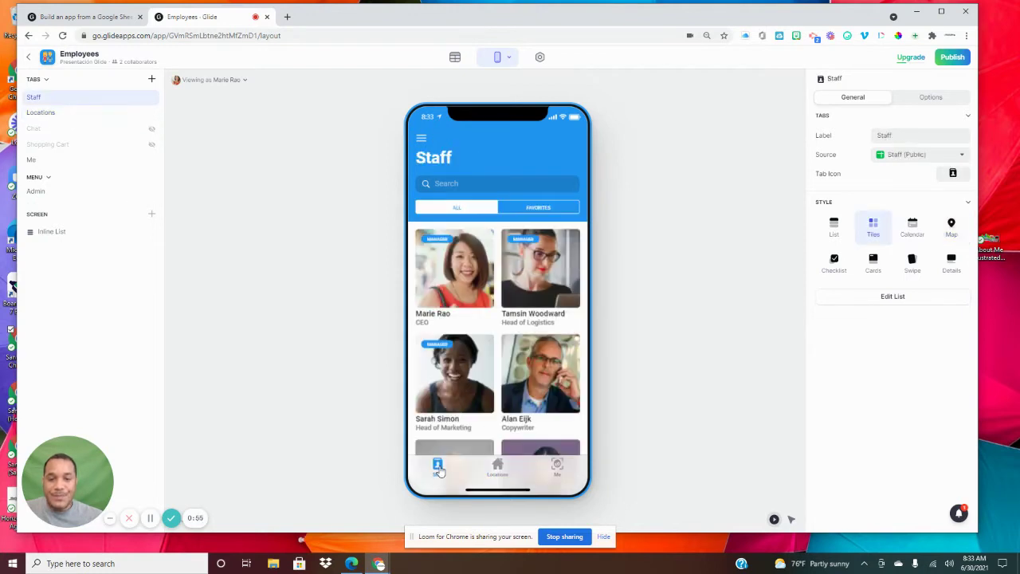
# Open the CEO's details from the Staff tiles and set the Title component's image to the User > Photo column.
pyautogui.click(479, 273)
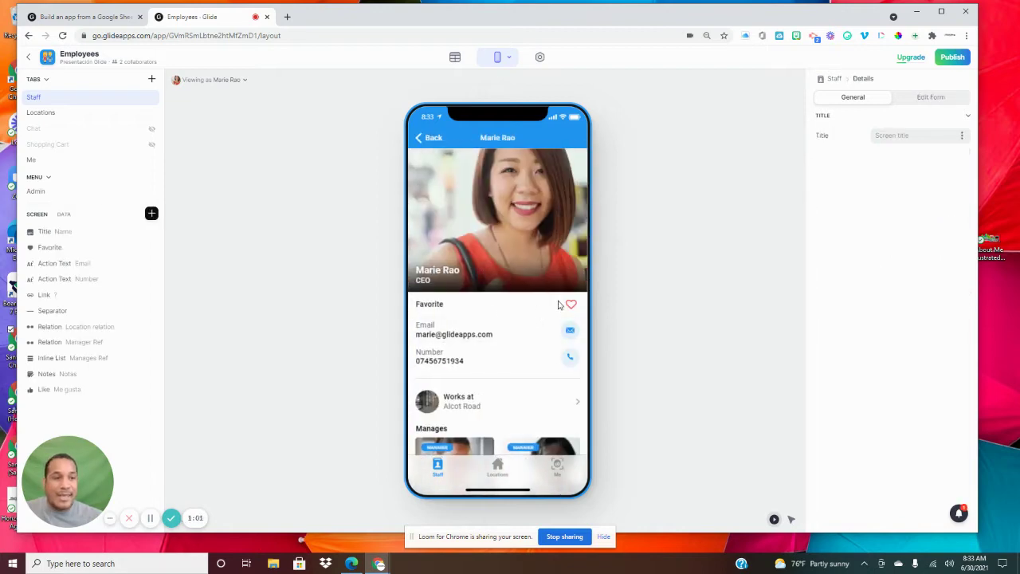
pyautogui.click(61, 235)
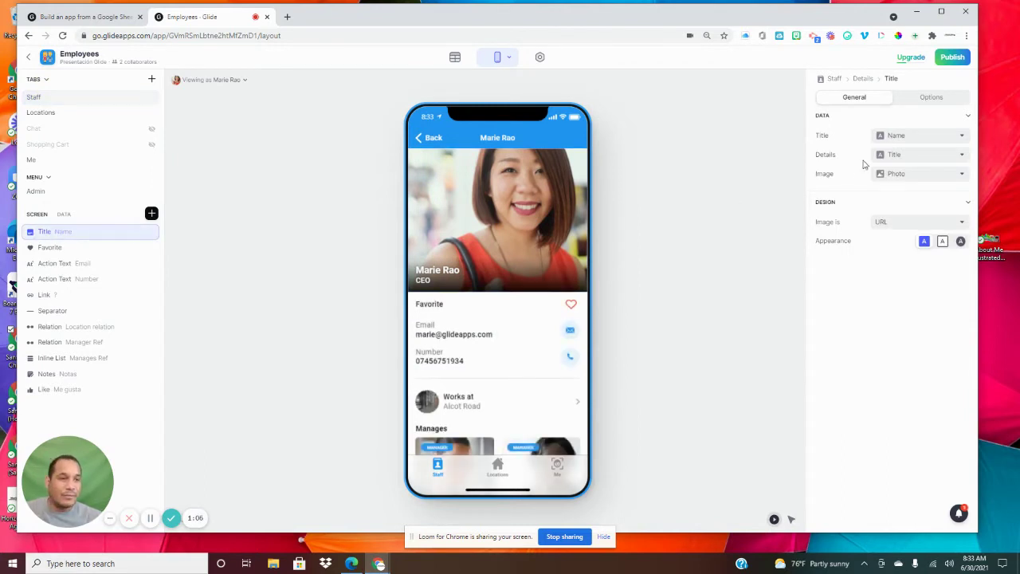
pyautogui.click(914, 179)
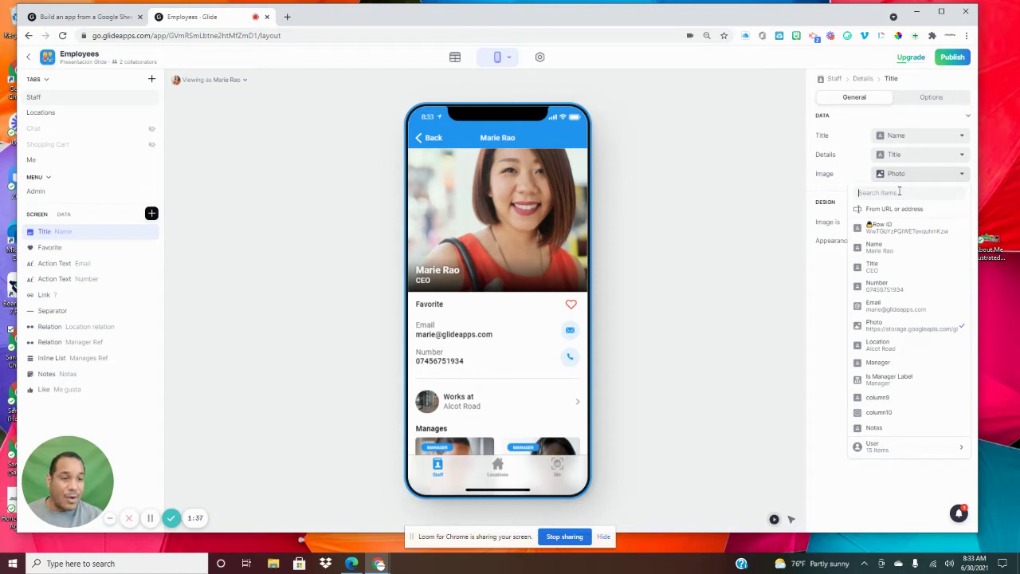
pyautogui.write('pho')
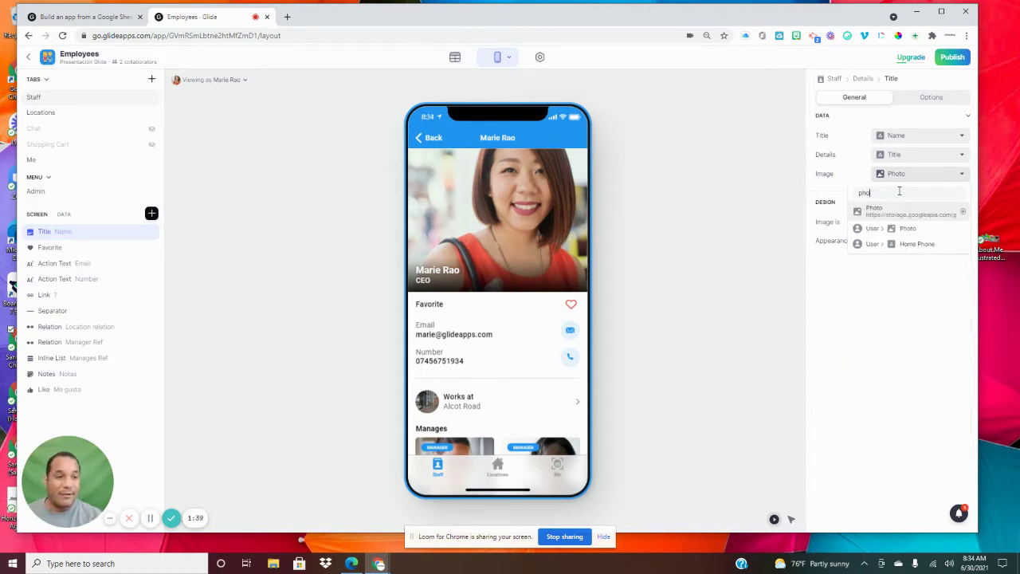
pyautogui.write('t')
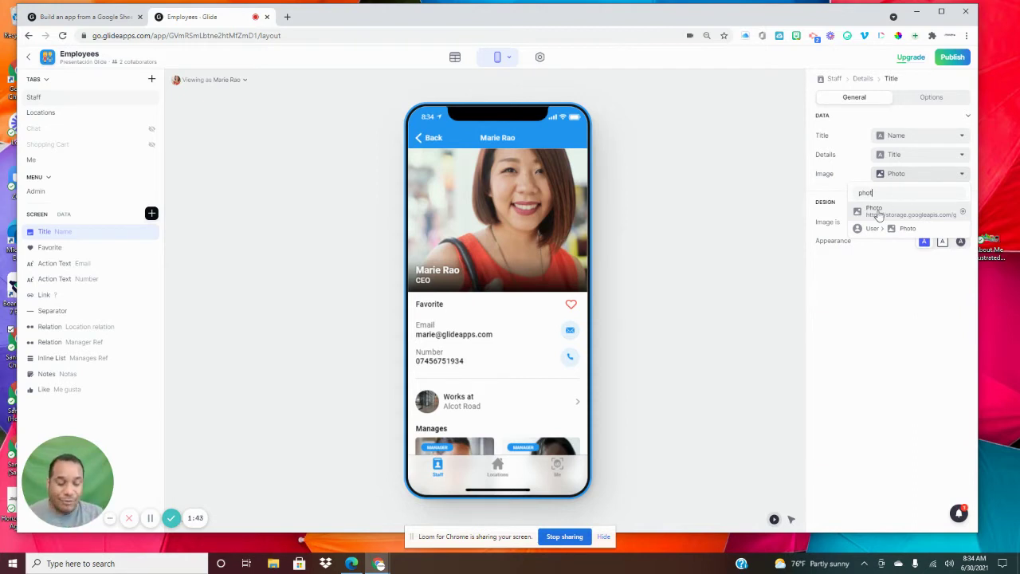
pyautogui.write('o')
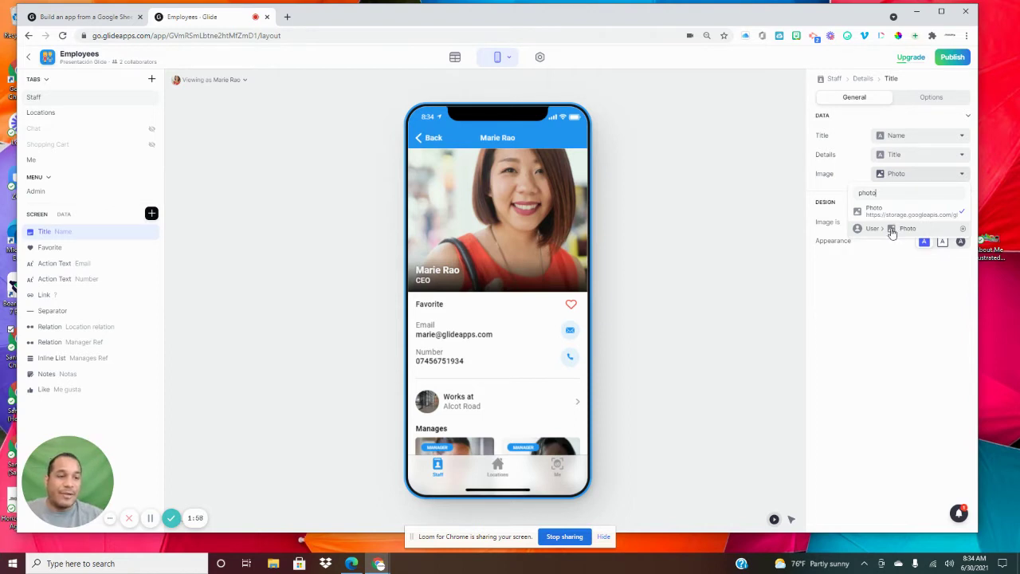
pyautogui.click(891, 230)
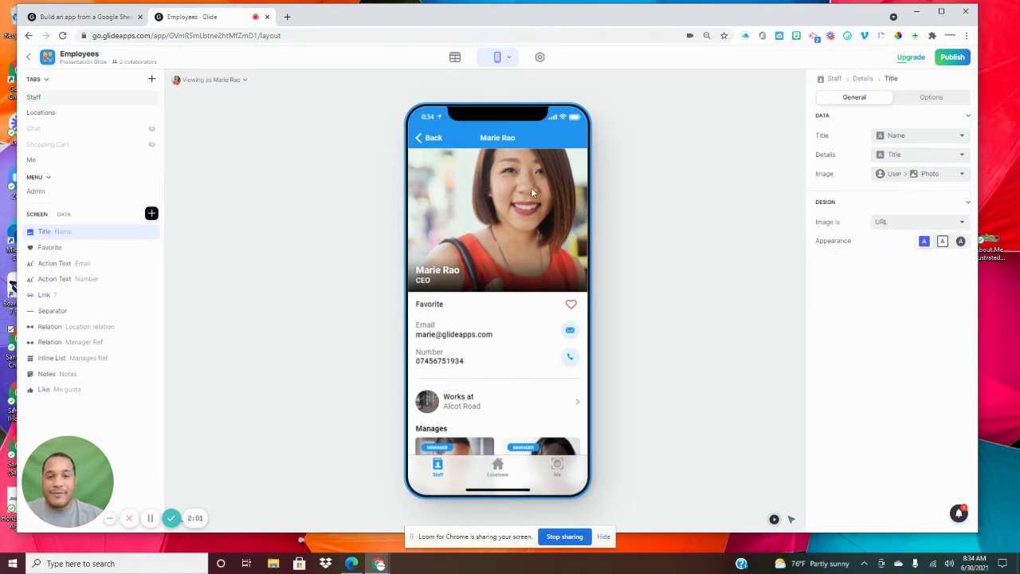
# Set the Title component's image to the Photo column of the staff table itself.
pyautogui.click(893, 175)
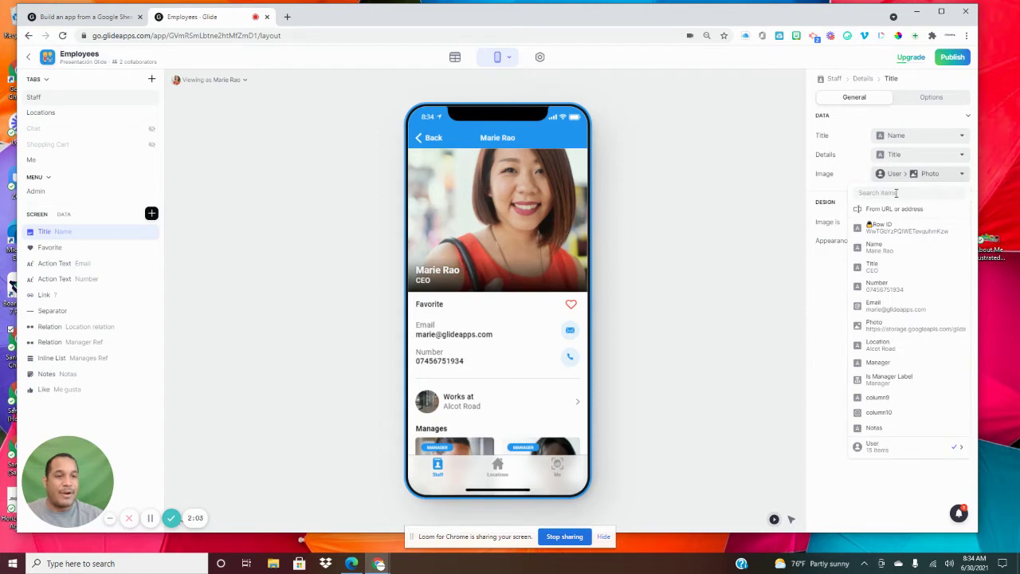
pyautogui.write('Pho')
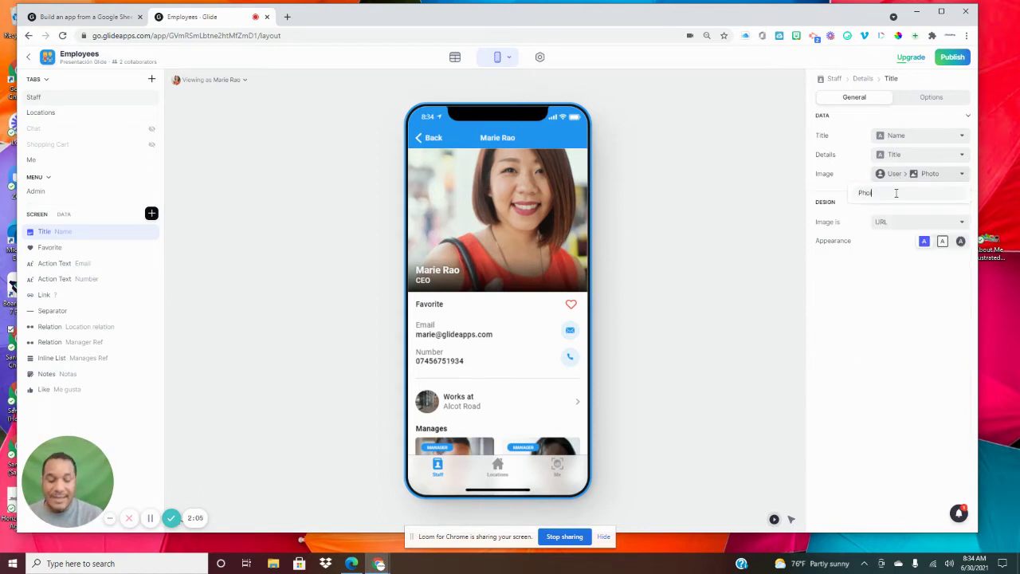
pyautogui.write('to')
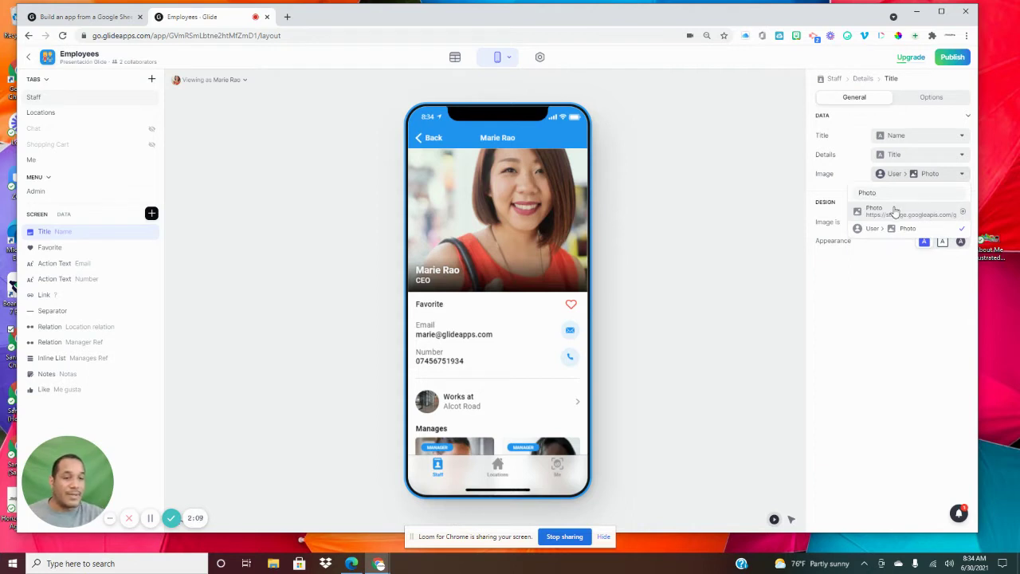
pyautogui.click(894, 210)
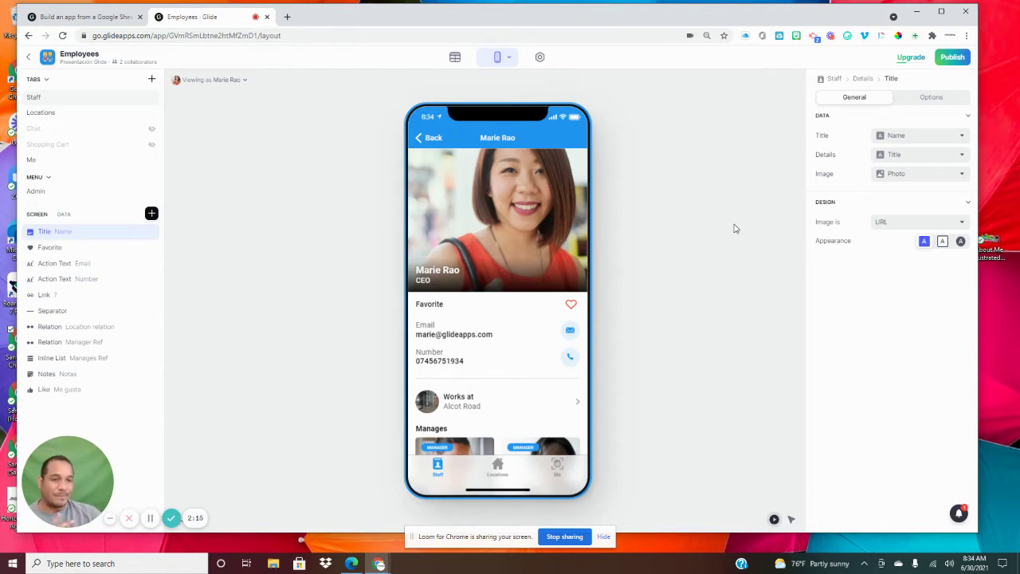
# Jump from the image column choices to the Title column in the Staff (Public) table and find all its uses.
pyautogui.click(962, 174)
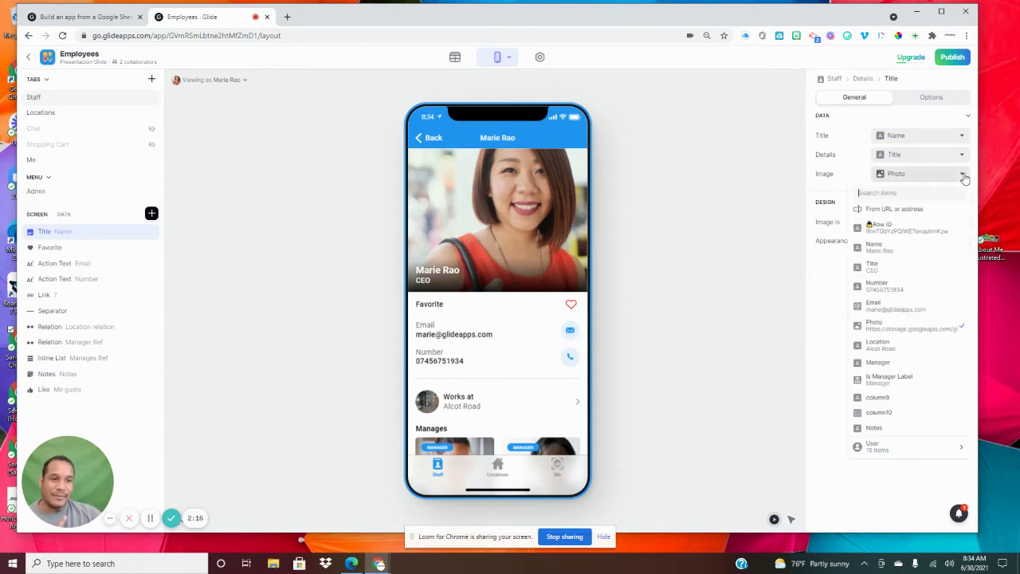
pyautogui.click(963, 270)
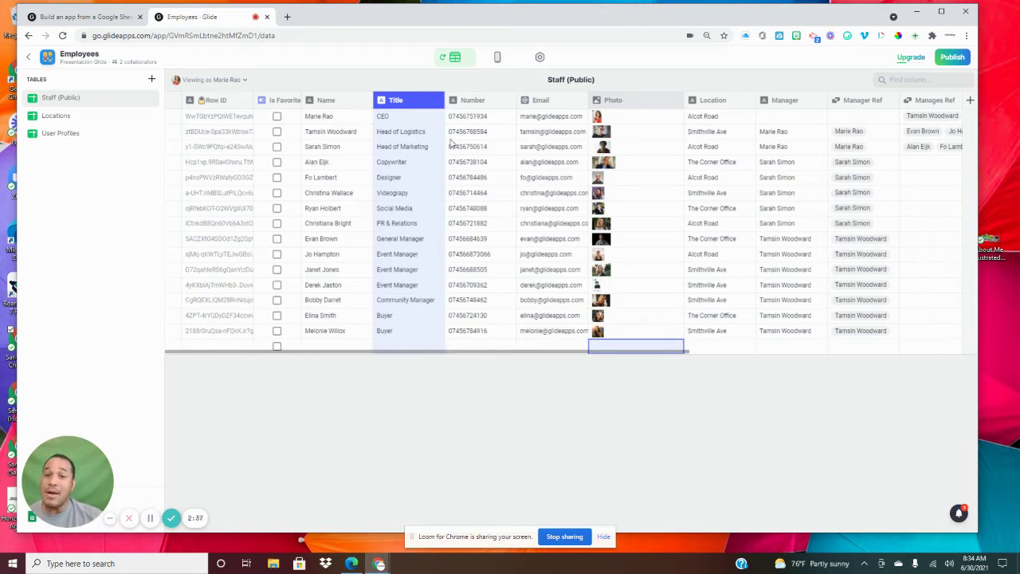
pyautogui.click(437, 102)
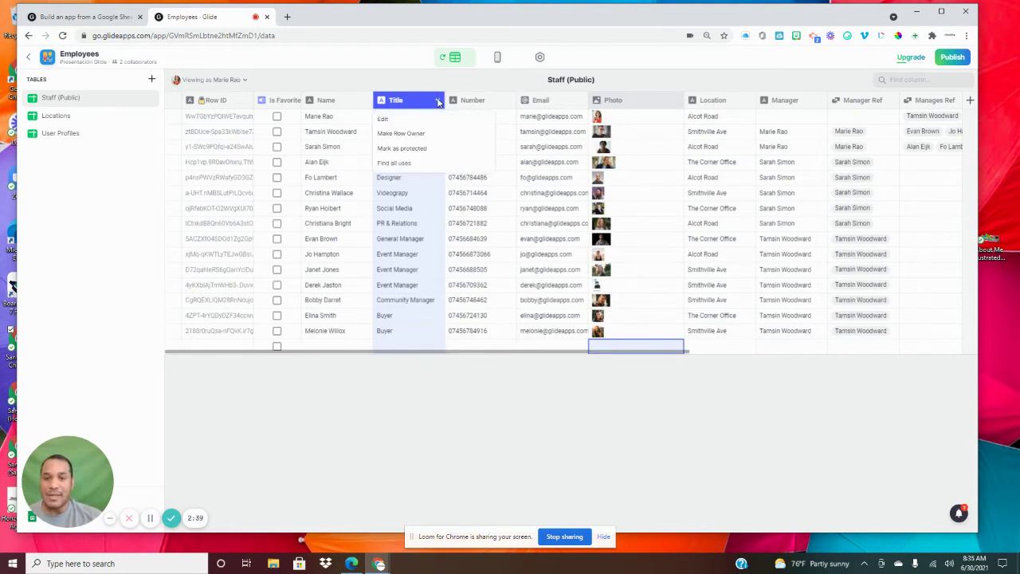
pyautogui.click(406, 167)
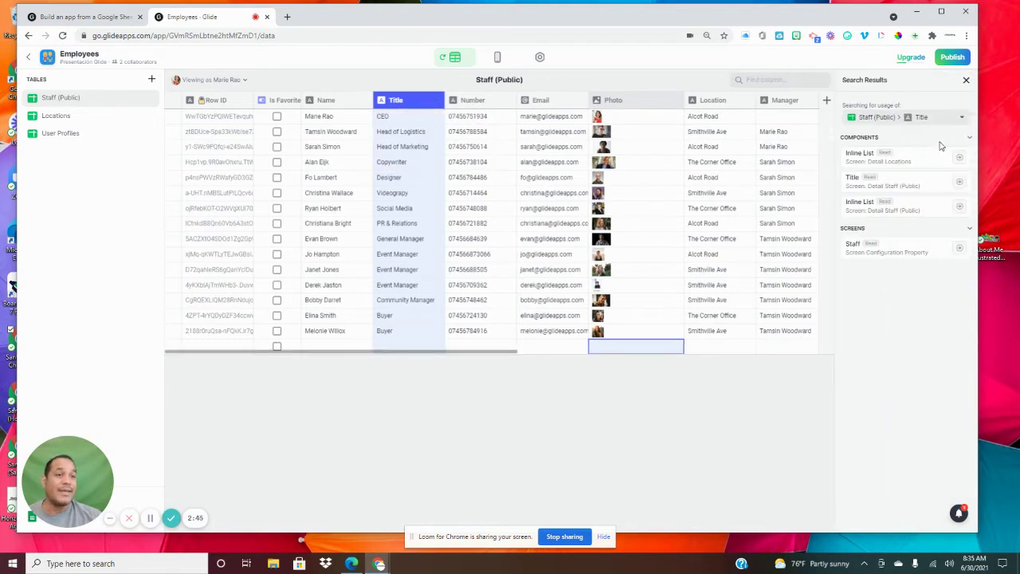
# Return to the app layout and search for usages of the Address column in the Locations table.
pyautogui.click(499, 59)
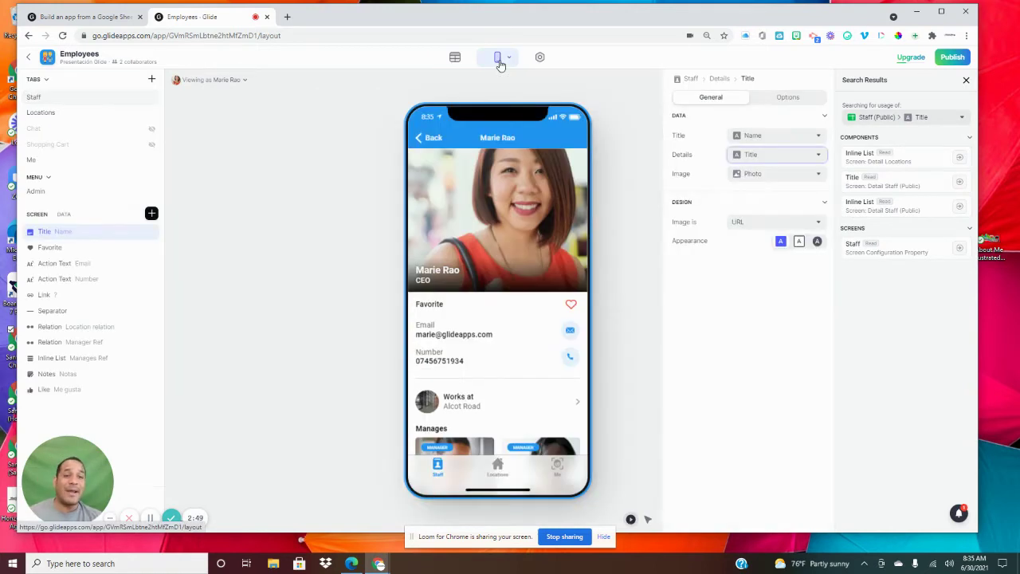
pyautogui.click(921, 118)
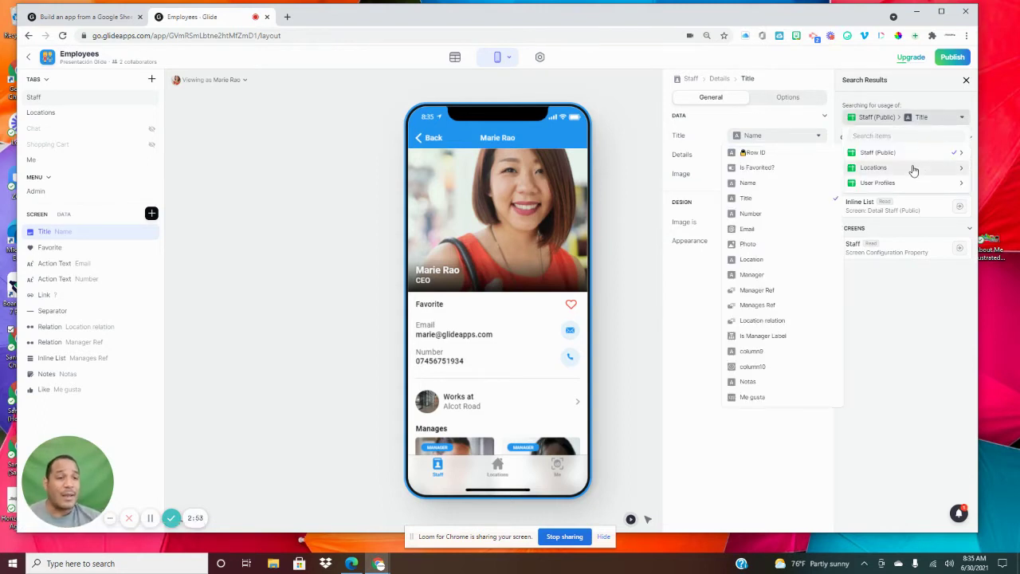
pyautogui.moveTo(914, 169)
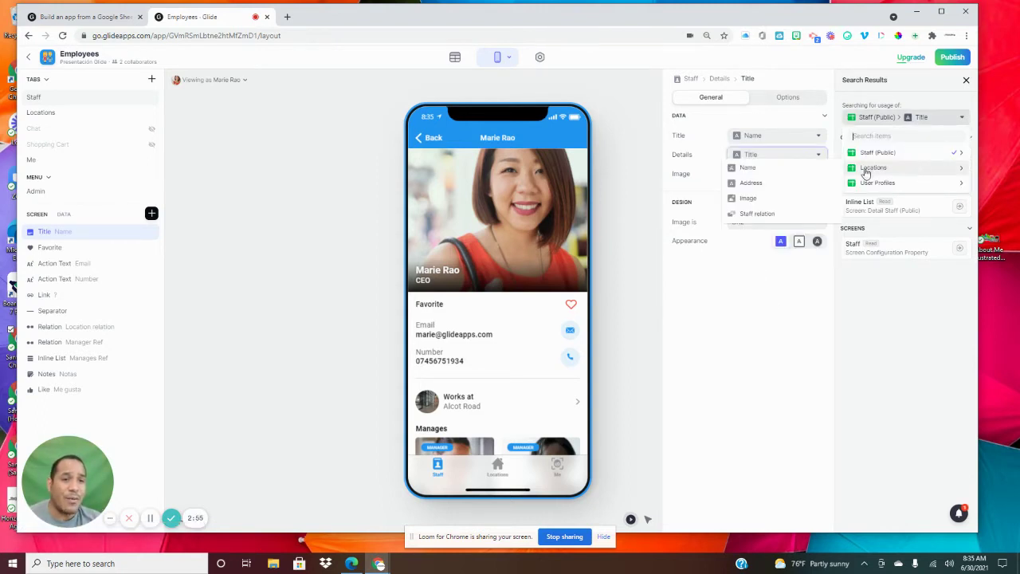
pyautogui.click(756, 185)
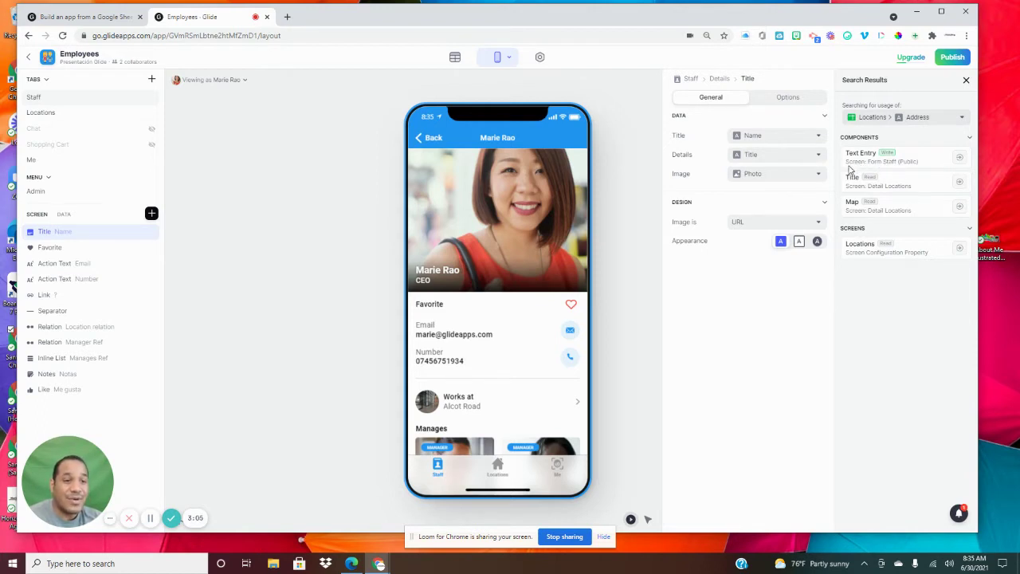
# Inspect the Address column's usages in the Staff form's Text Entry and in the Title component of the Locations detail screen.
pyautogui.click(960, 159)
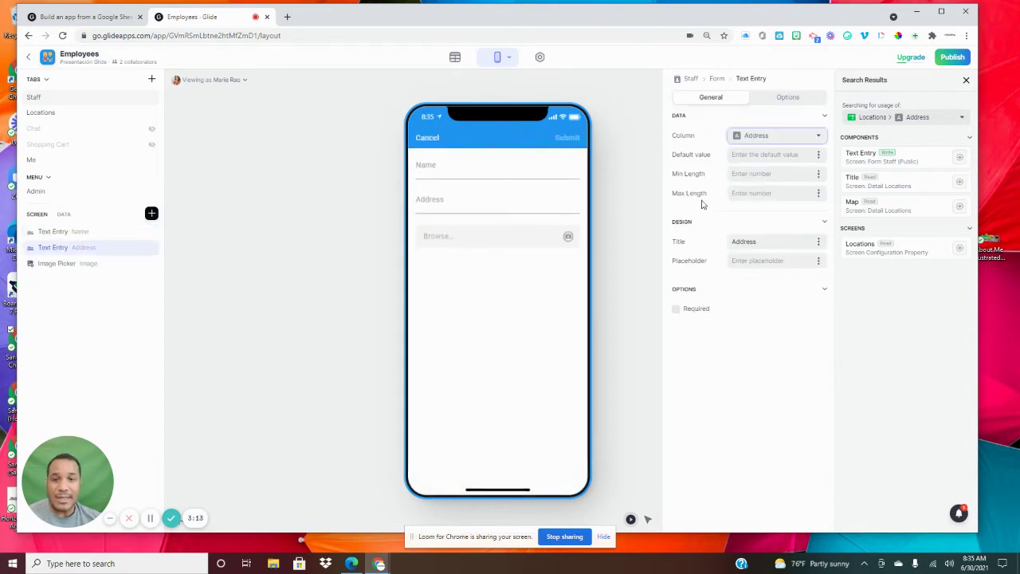
pyautogui.click(427, 140)
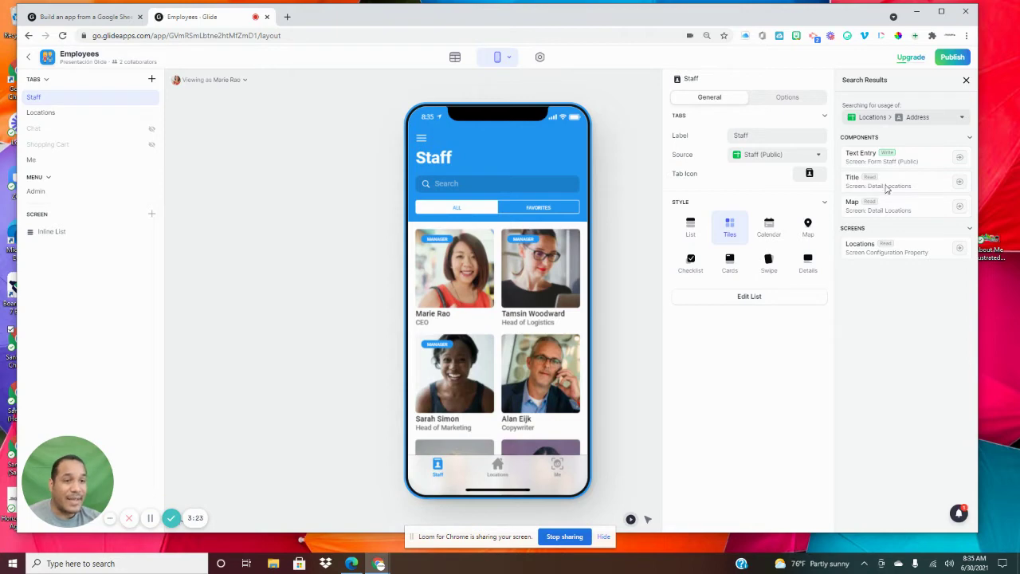
pyautogui.click(960, 188)
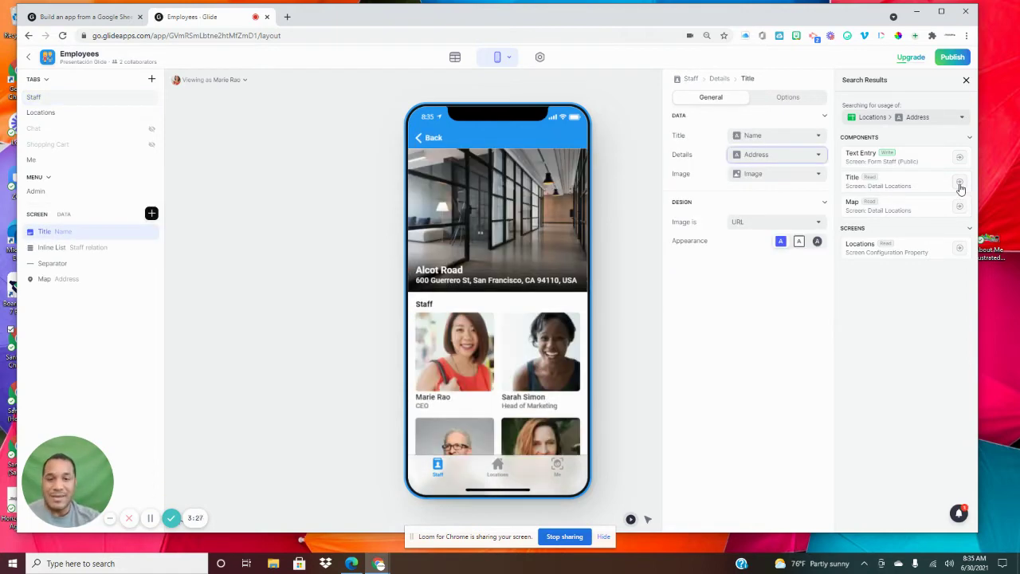
pyautogui.scroll(-6, 566, 306)
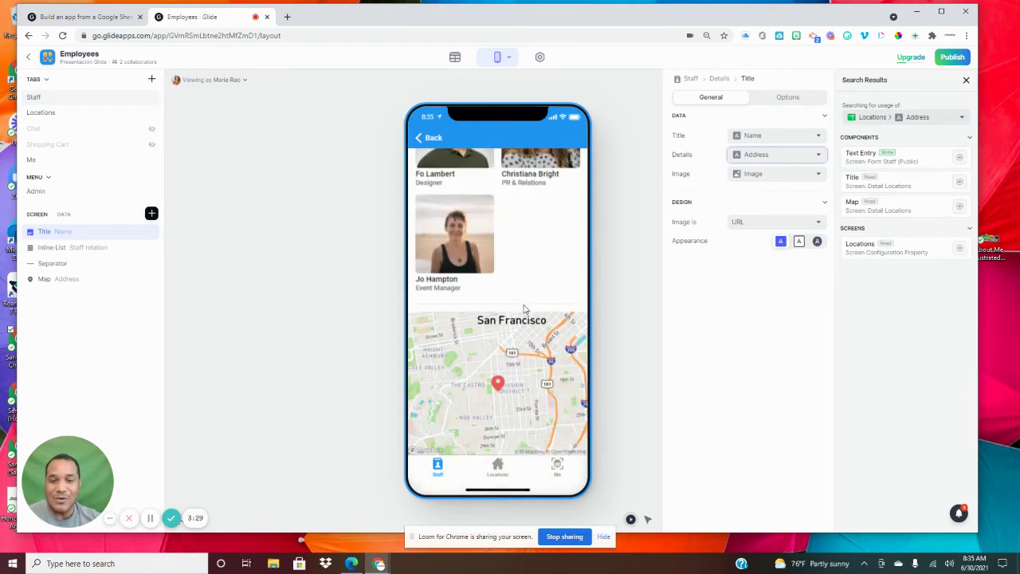
pyautogui.scroll(6, 524, 308)
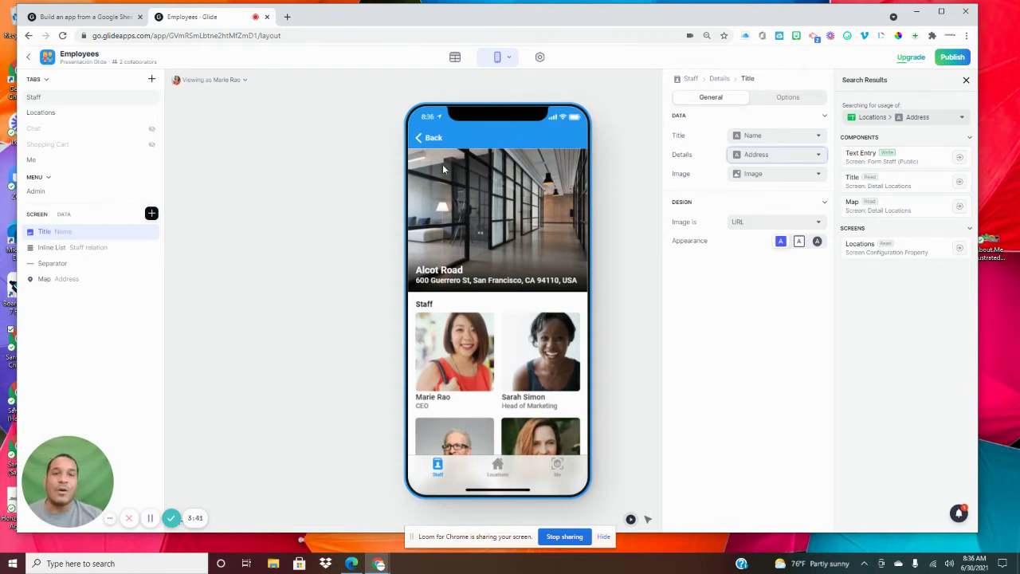
# Add a new column labelled tp/algo to the Locations table.
pyautogui.click(455, 61)
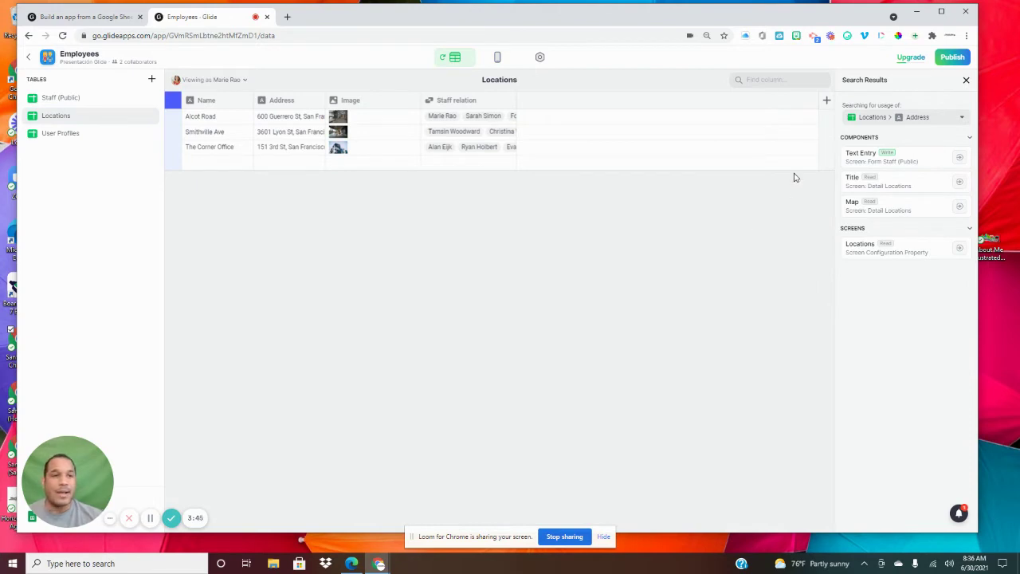
pyautogui.click(826, 100)
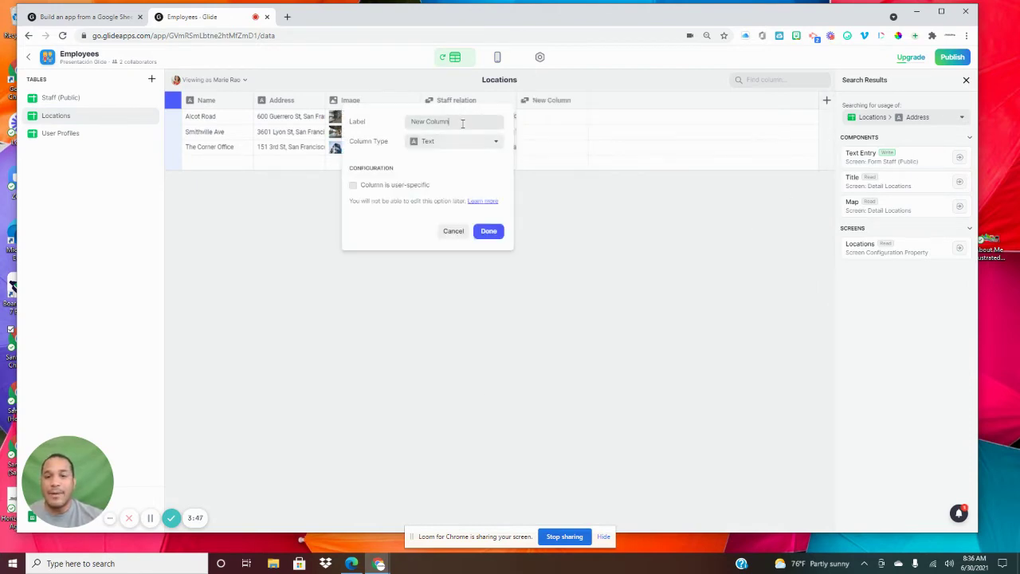
pyautogui.moveTo(463, 121); pyautogui.dragTo(386, 129)
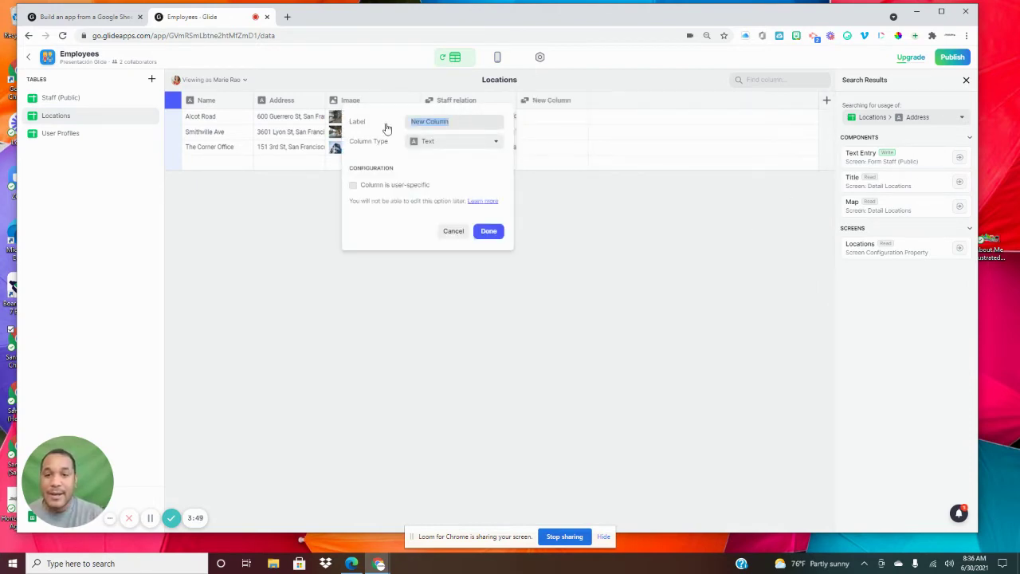
pyautogui.write('tp/')
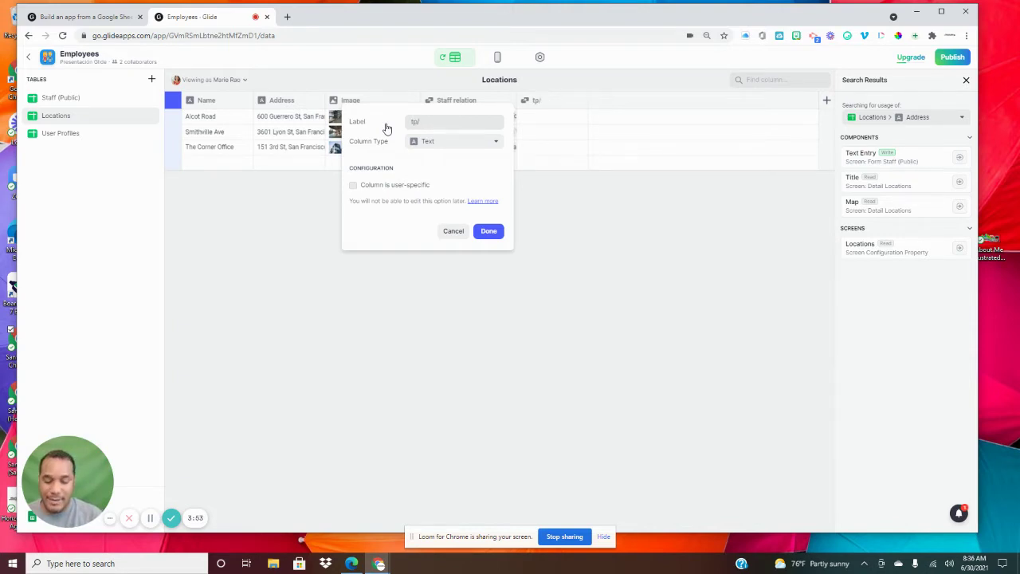
pyautogui.write('al')
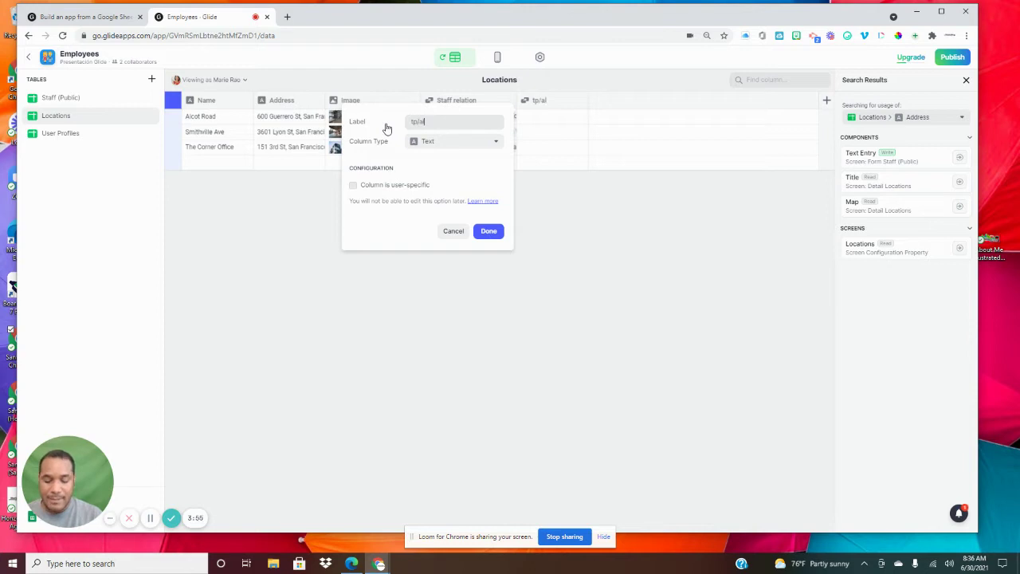
pyautogui.write('go')
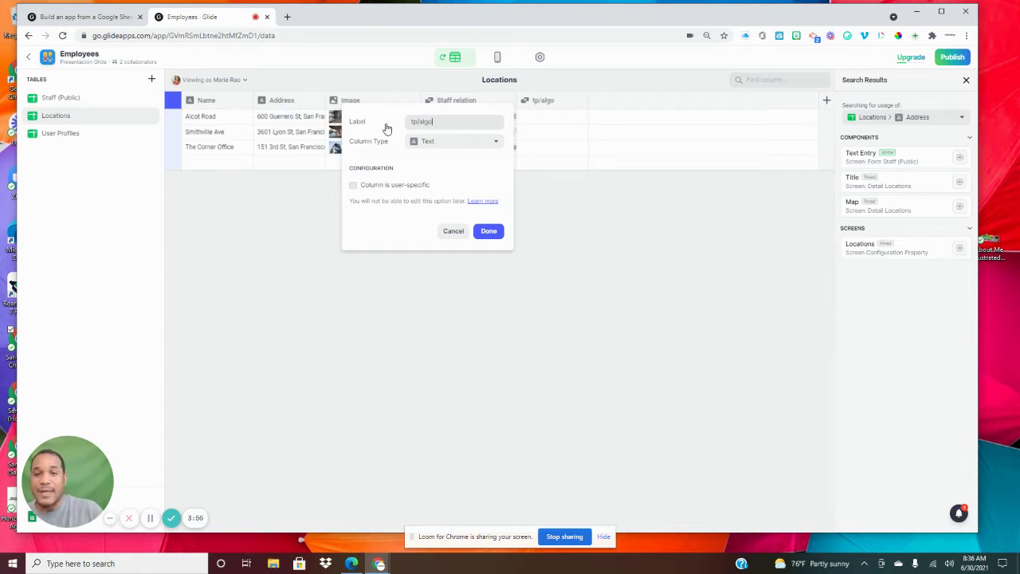
# Make the new tp/algo column a Template column with the template text "mnzDbv.BV>" and save it.
pyautogui.click(428, 145)
pyautogui.click(429, 191)
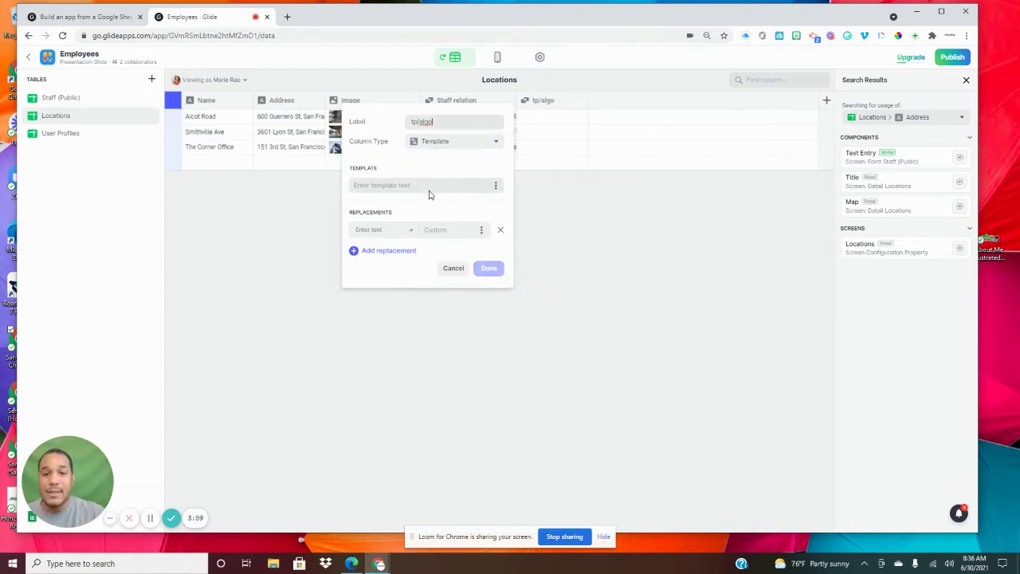
pyautogui.write('mnzDbv.BV>')
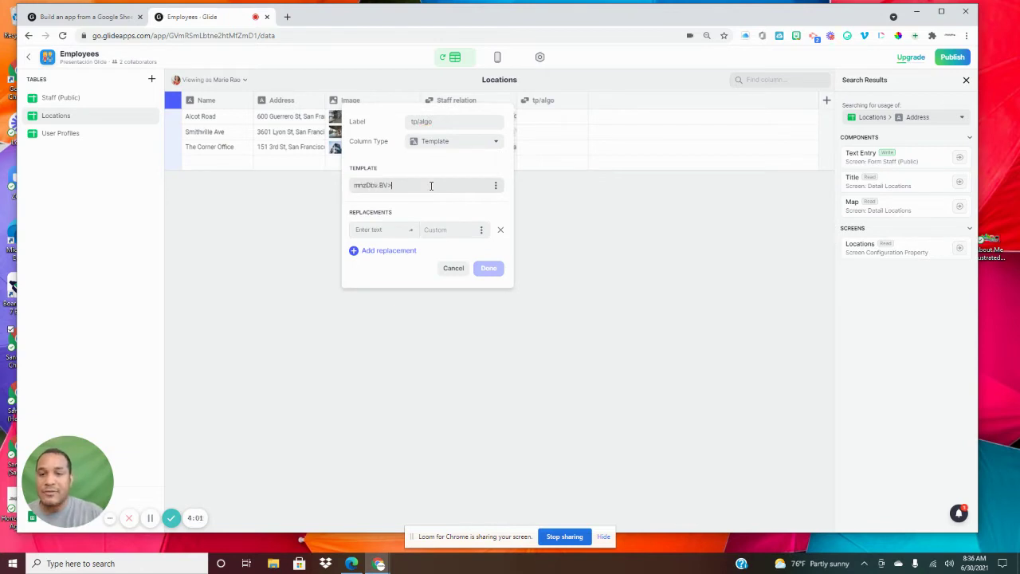
pyautogui.click(498, 272)
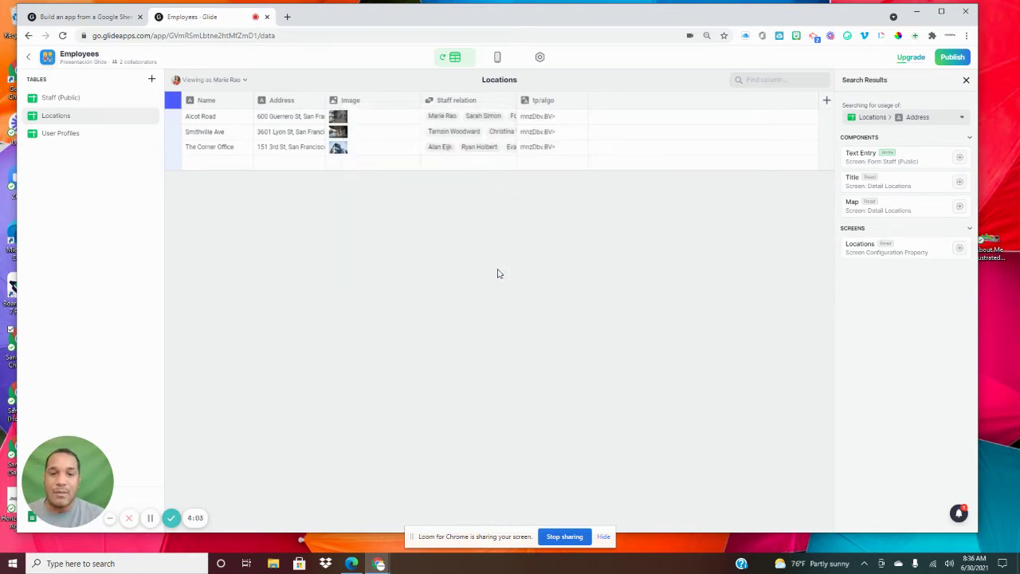
# Return to the app layout and search for usages of the algo column inside the tp group of Locations.
pyautogui.click(497, 59)
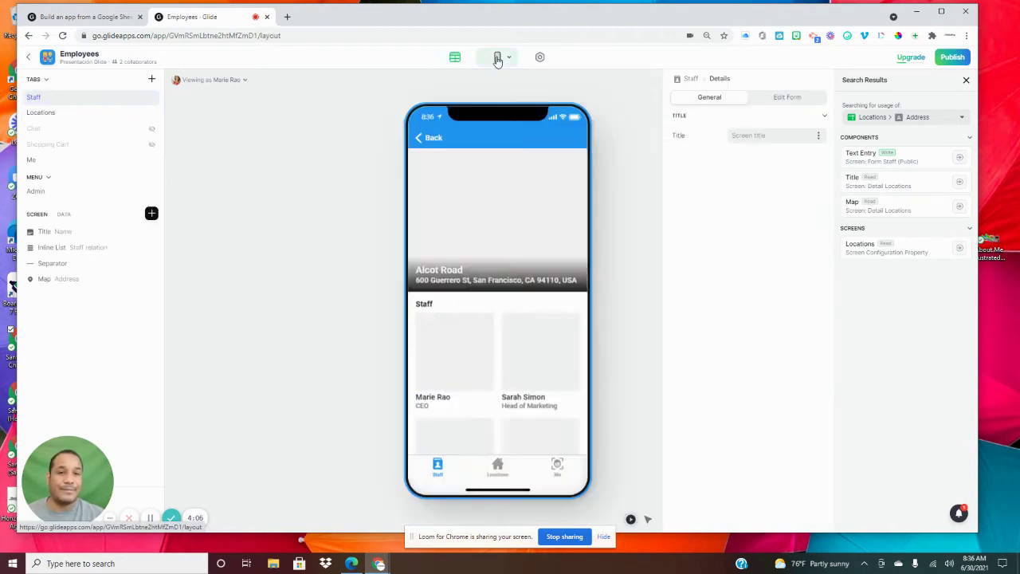
pyautogui.click(881, 119)
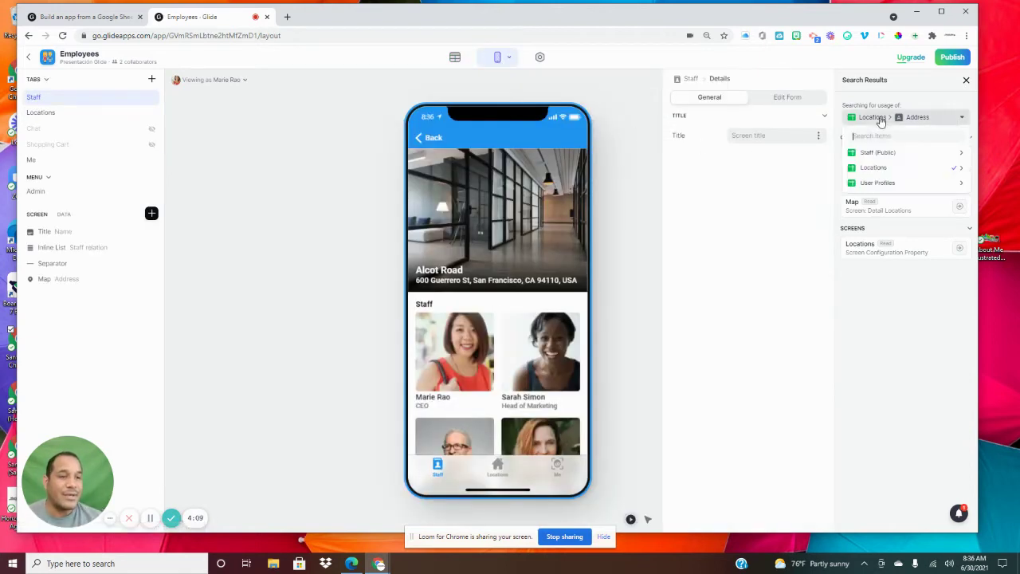
pyautogui.moveTo(888, 173)
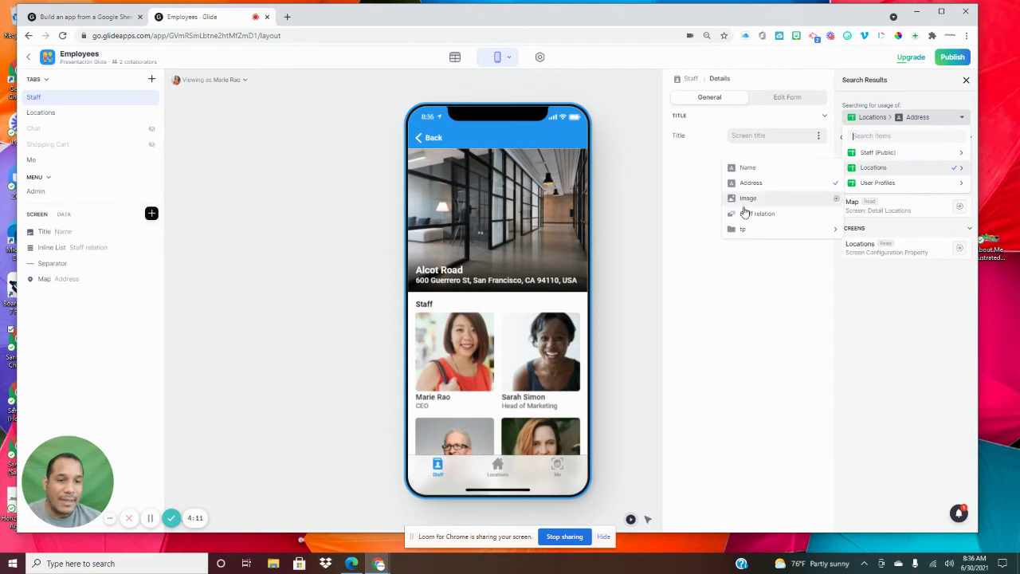
pyautogui.moveTo(748, 235)
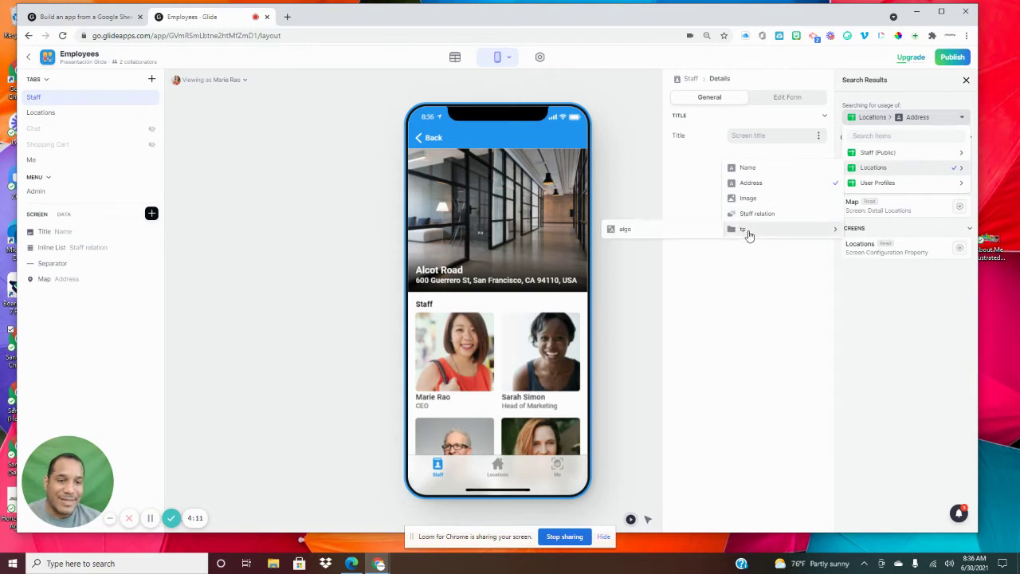
pyautogui.click(677, 229)
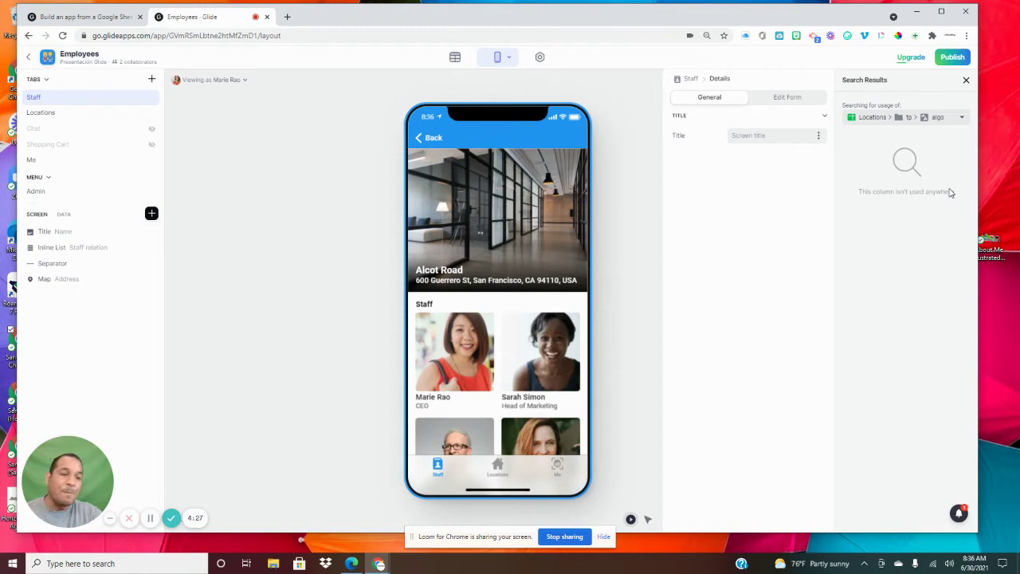
# Delete the tp/algo column from the Locations table.
pyautogui.click(455, 58)
pyautogui.click(580, 100)
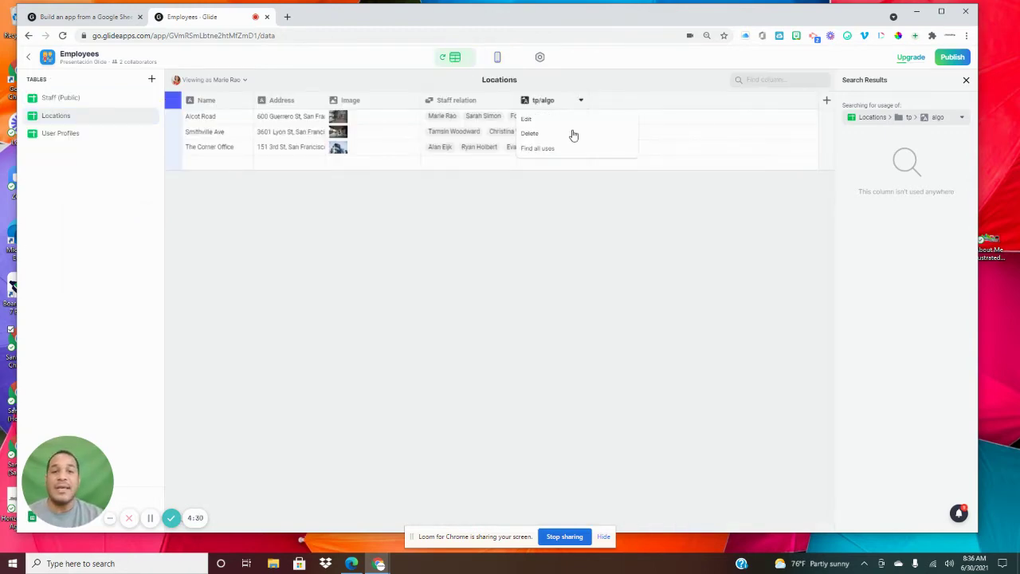
pyautogui.click(571, 136)
pyautogui.click(584, 308)
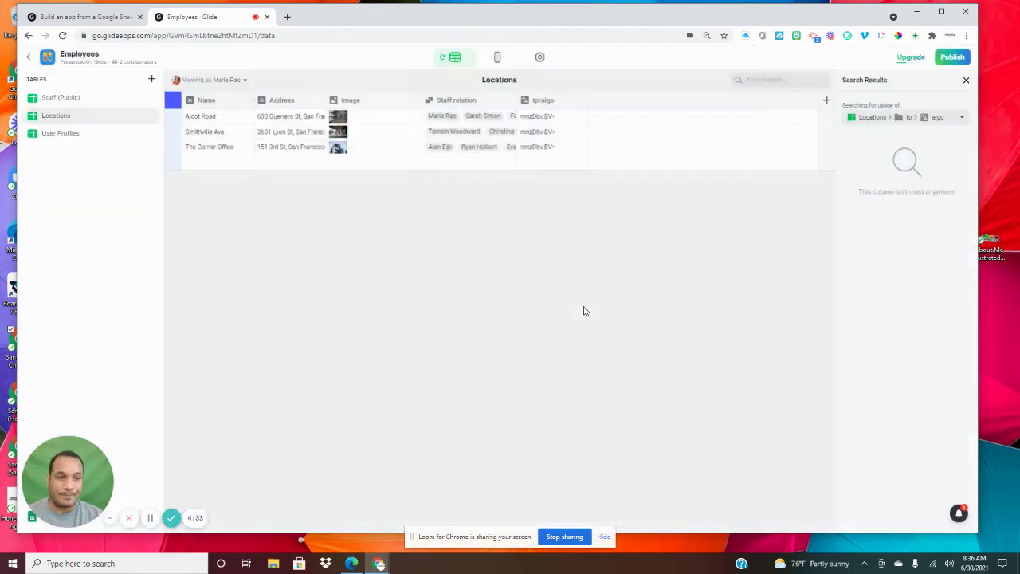
# Return to the app layout and search for usages of the Is Favorited? column in the Staff (Public) table.
pyautogui.click(498, 58)
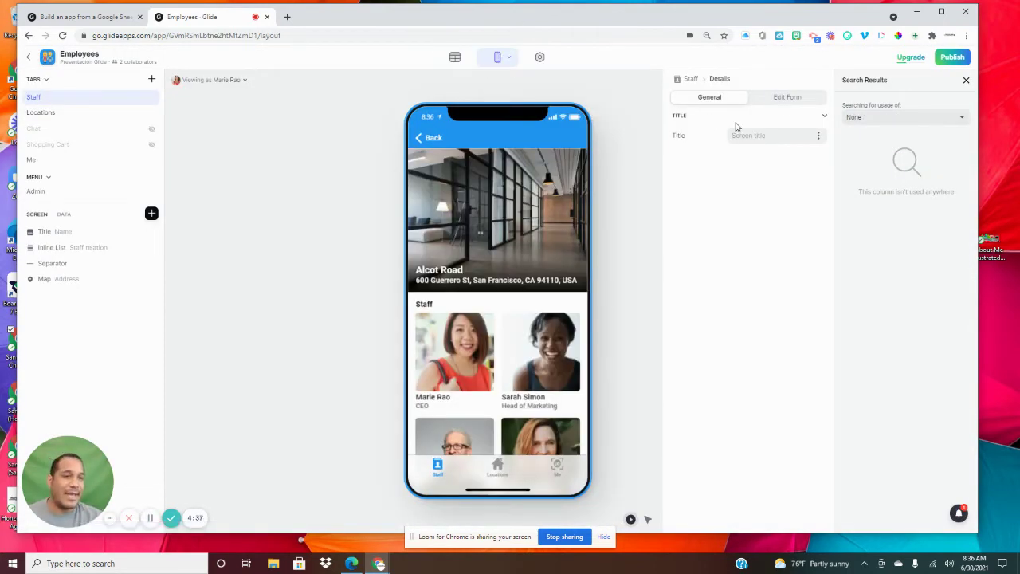
pyautogui.click(938, 118)
pyautogui.moveTo(921, 156)
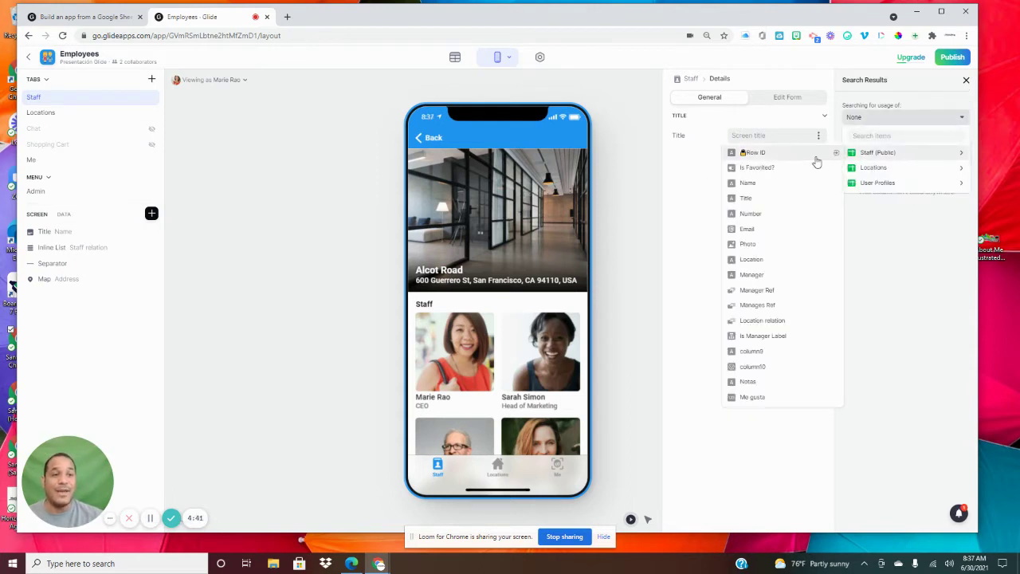
pyautogui.click(783, 172)
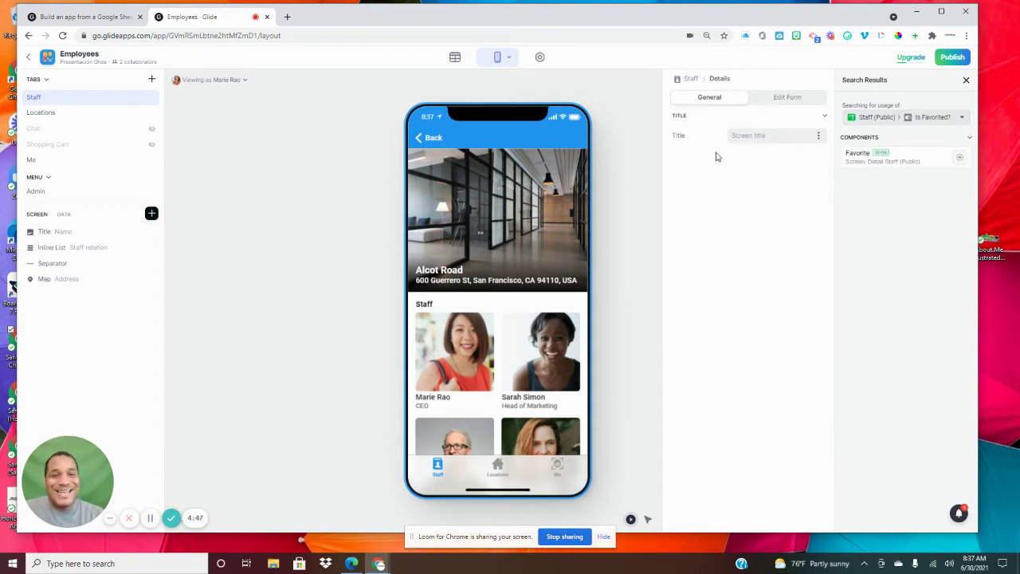
# Rename the Name column of the User Profiles table as user/Name.
pyautogui.click(456, 58)
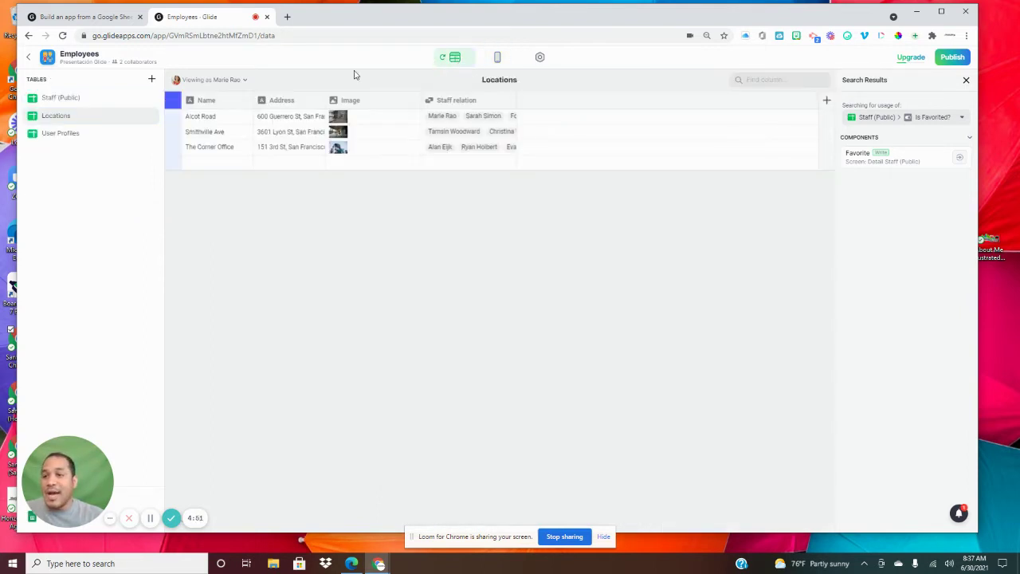
pyautogui.click(61, 135)
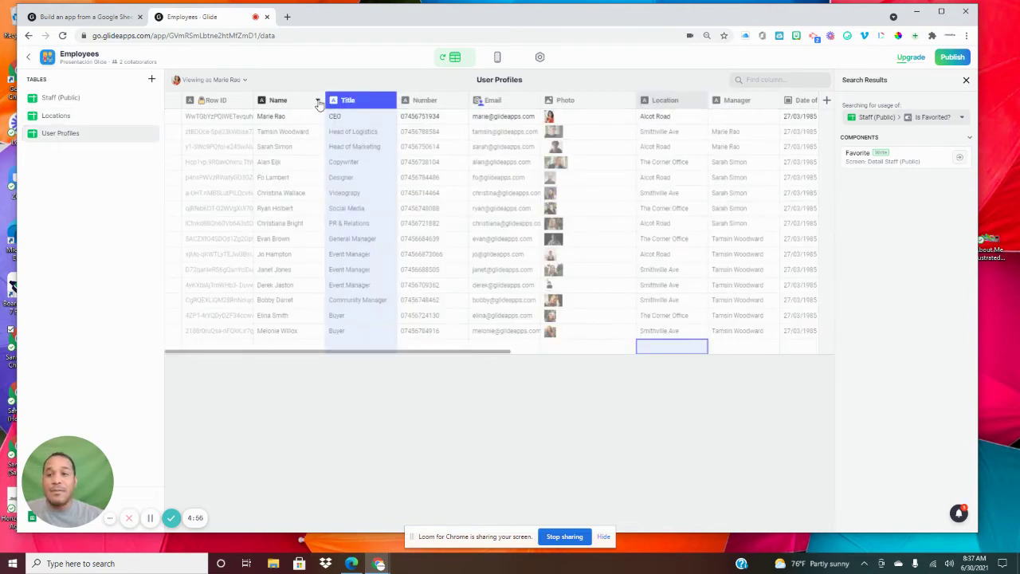
pyautogui.click(318, 103)
pyautogui.click(303, 119)
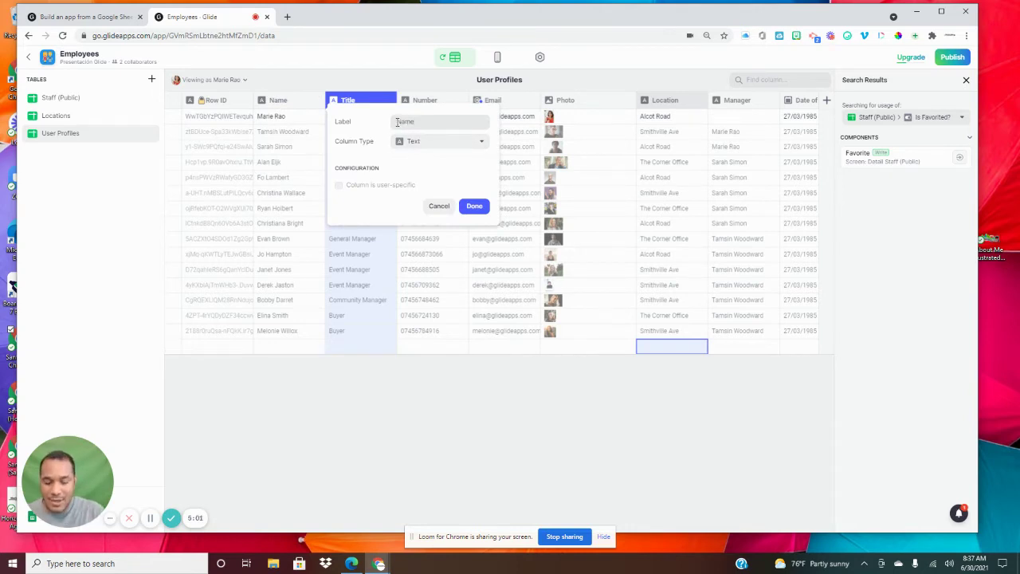
pyautogui.click(397, 121)
pyautogui.write('user/')
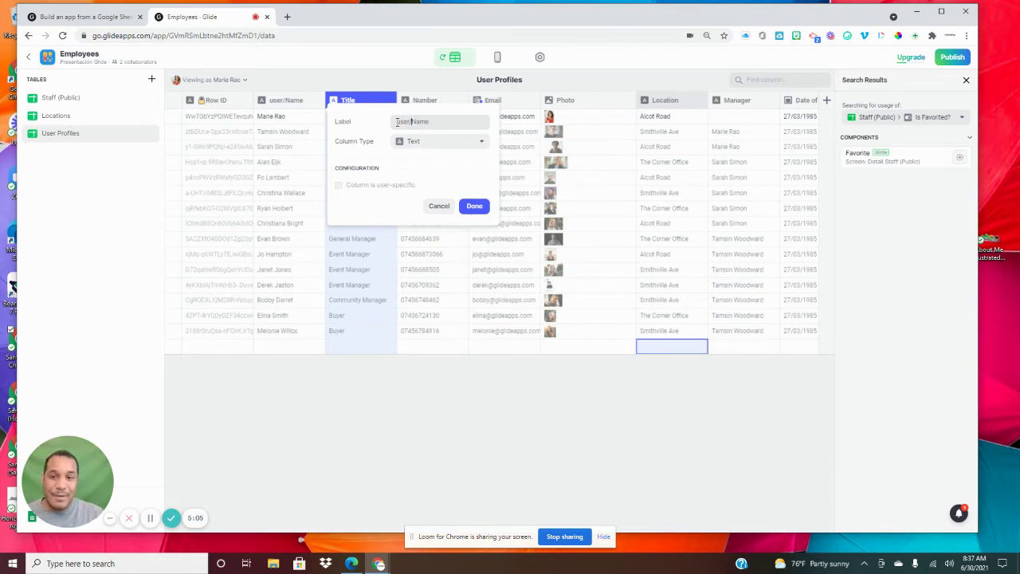
pyautogui.click(474, 206)
# Rename the Title column of the User Profiles table as user/Title.
pyautogui.click(390, 100)
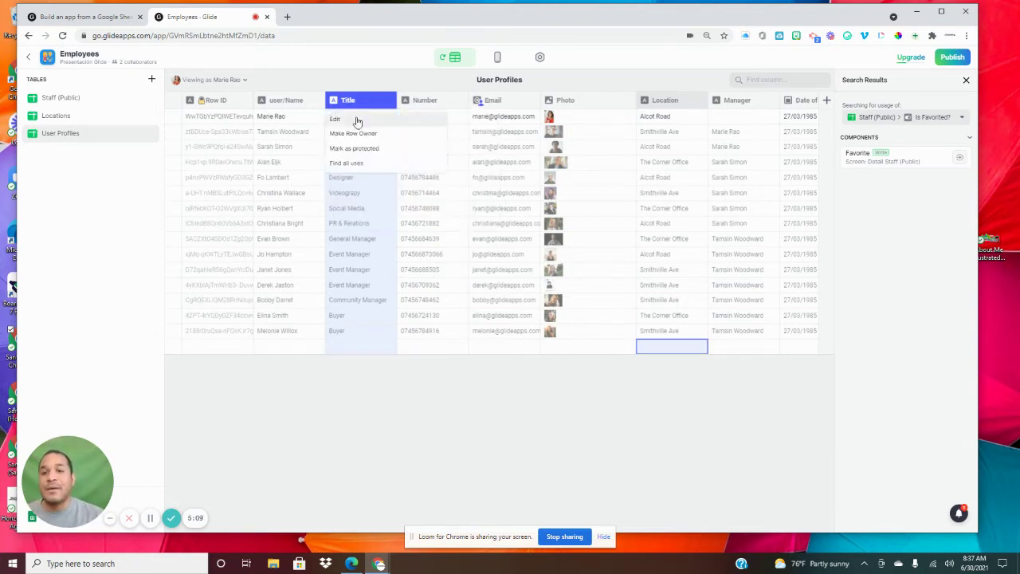
pyautogui.click(357, 119)
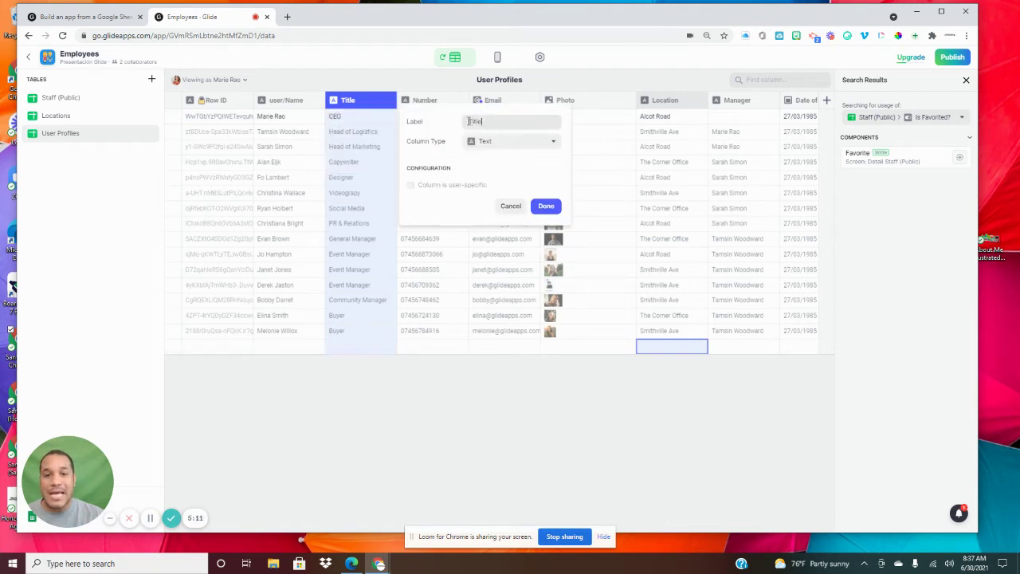
pyautogui.write('user/')
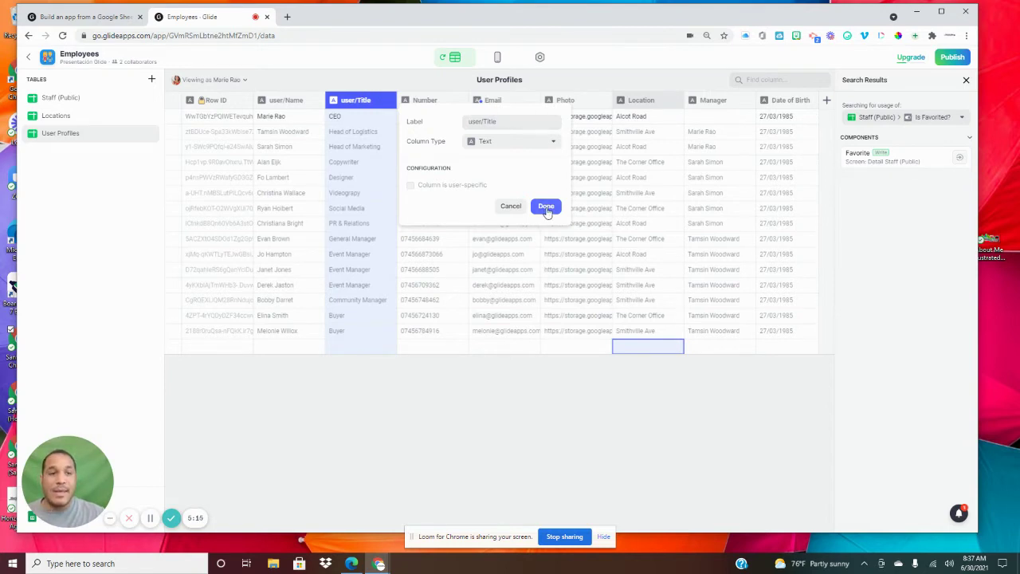
pyautogui.click(546, 206)
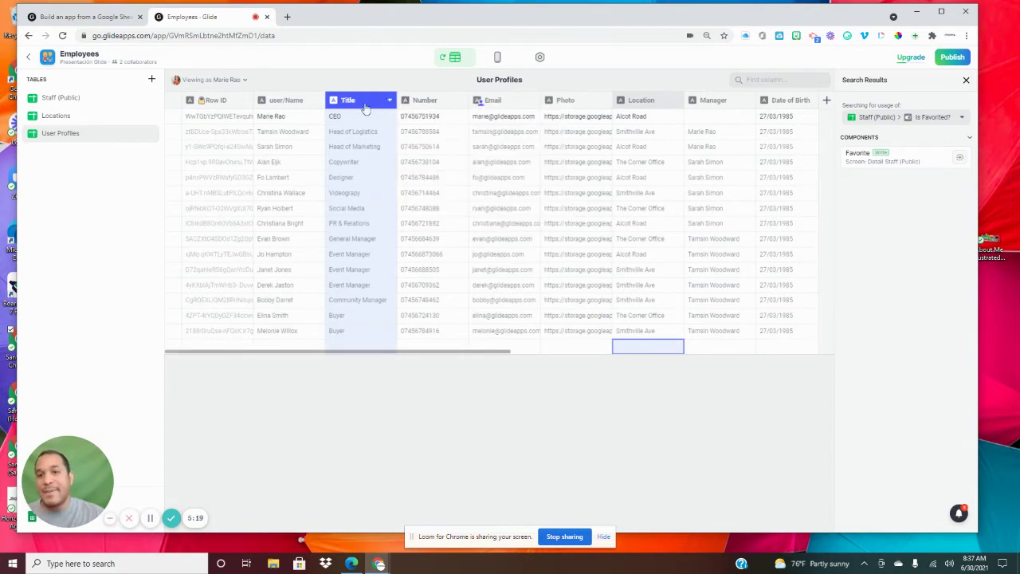
pyautogui.click(389, 101)
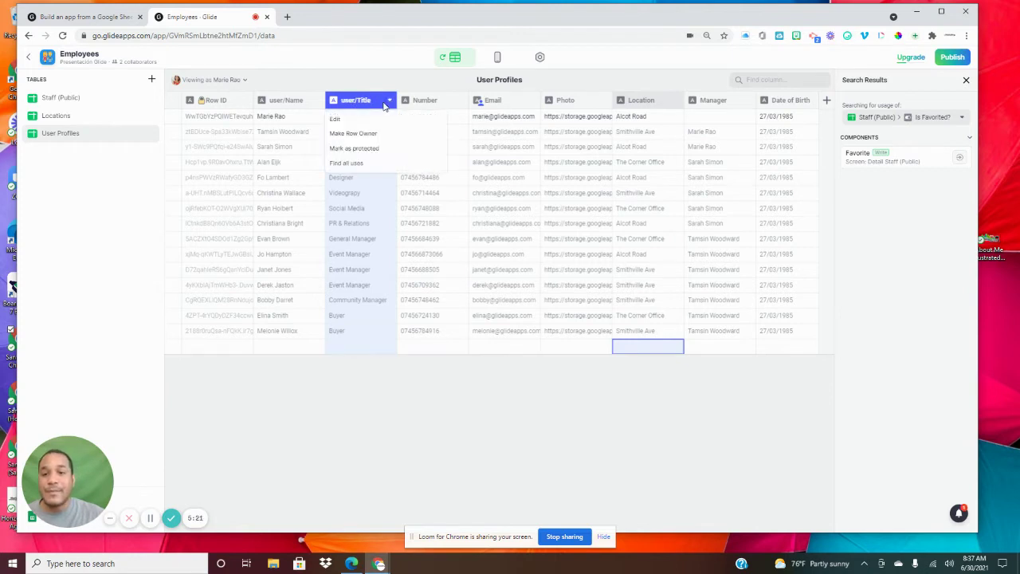
# Rename the Number column of the User Profiles table as user/Number.
pyautogui.click(435, 100)
pyautogui.click(460, 100)
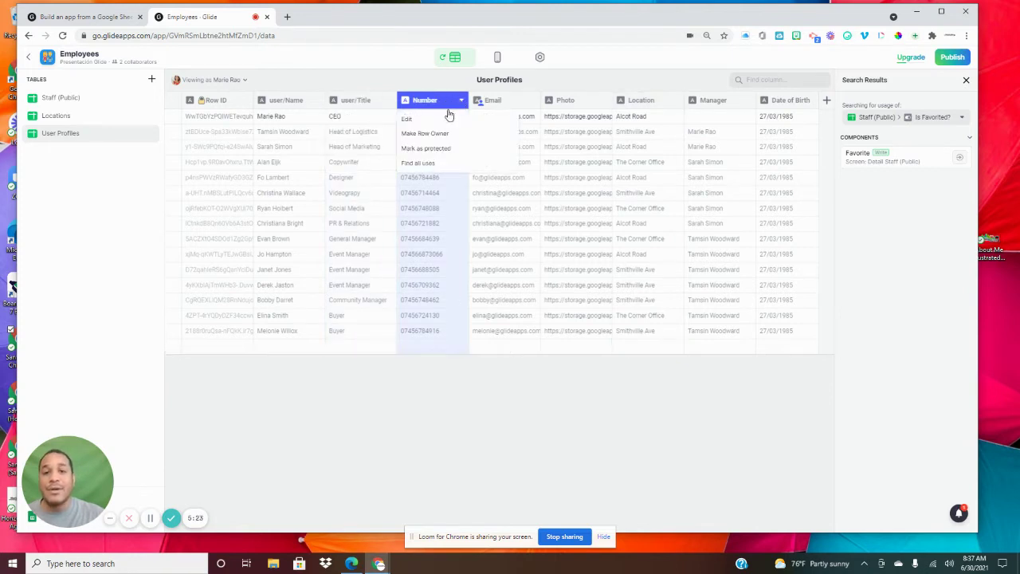
pyautogui.click(449, 117)
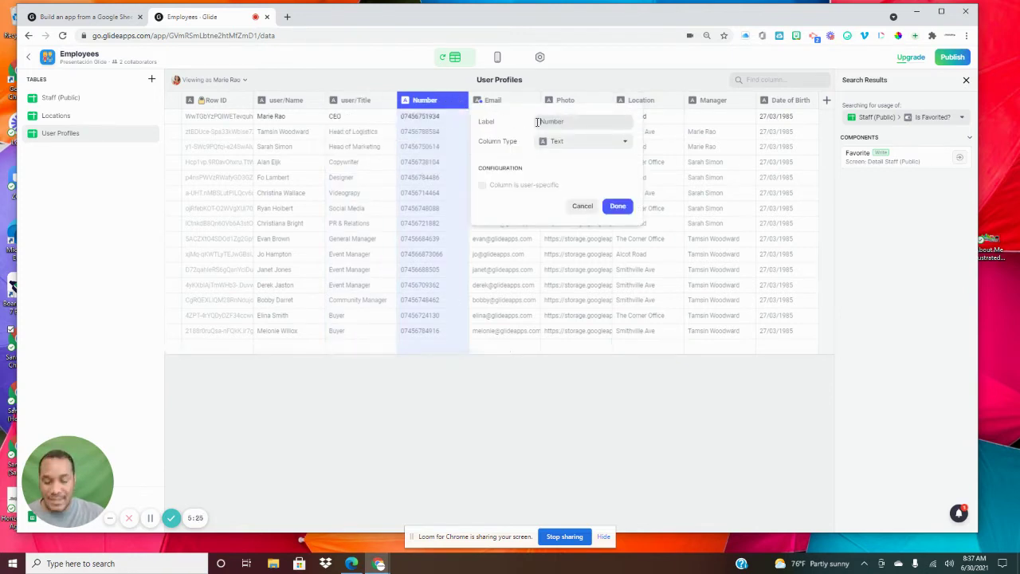
pyautogui.click(537, 121)
pyautogui.write('user/')
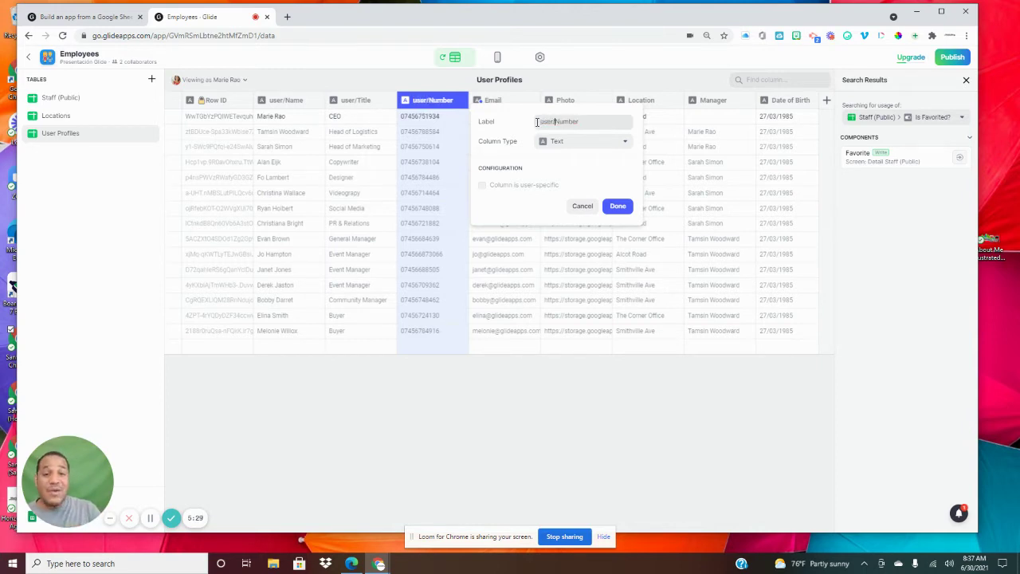
pyautogui.click(617, 206)
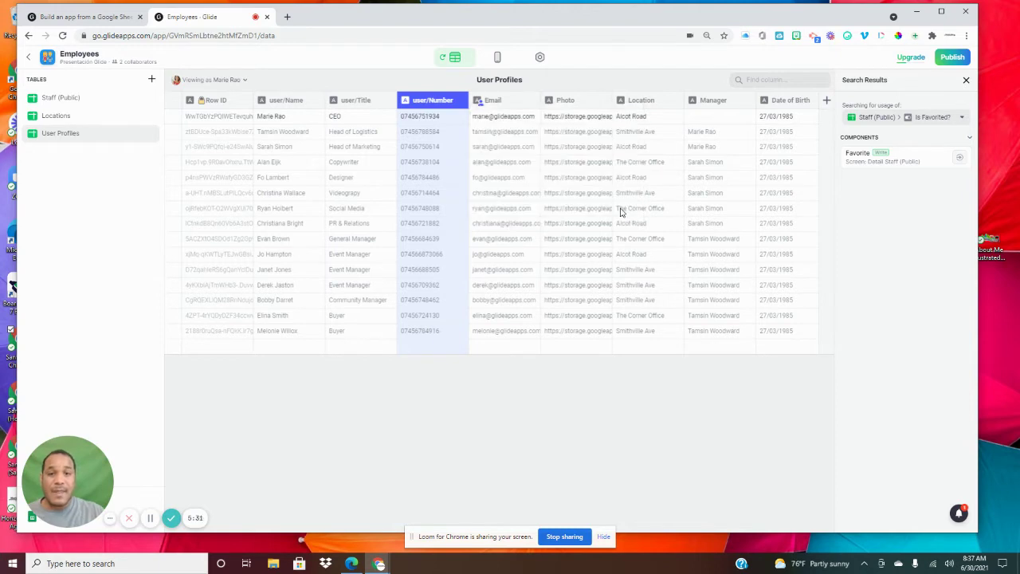
# Open the user/Name column of the User Profiles table for editing and delete the word user before the slash.
pyautogui.click(322, 101)
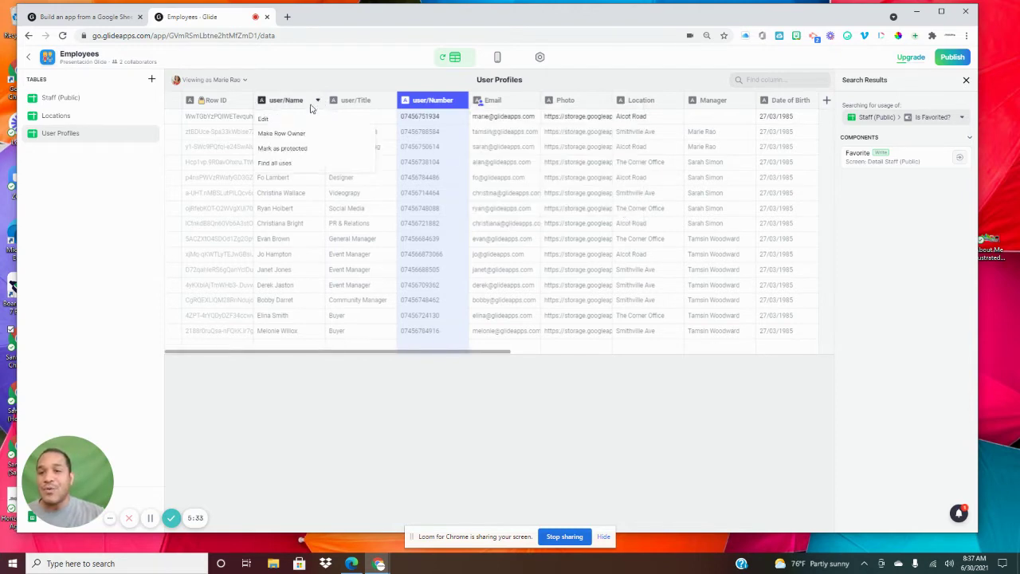
pyautogui.click(293, 125)
pyautogui.moveTo(408, 123); pyautogui.dragTo(389, 125)
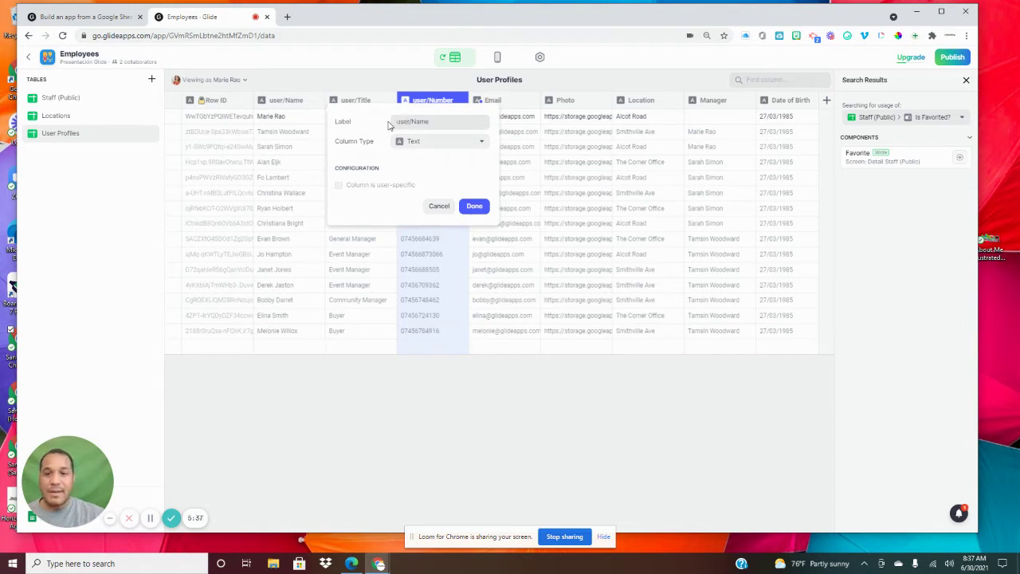
pyautogui.press('BackSpace')
pyautogui.press('BackSpace')
pyautogui.press('BackSpace')
pyautogui.press('BackSpace')
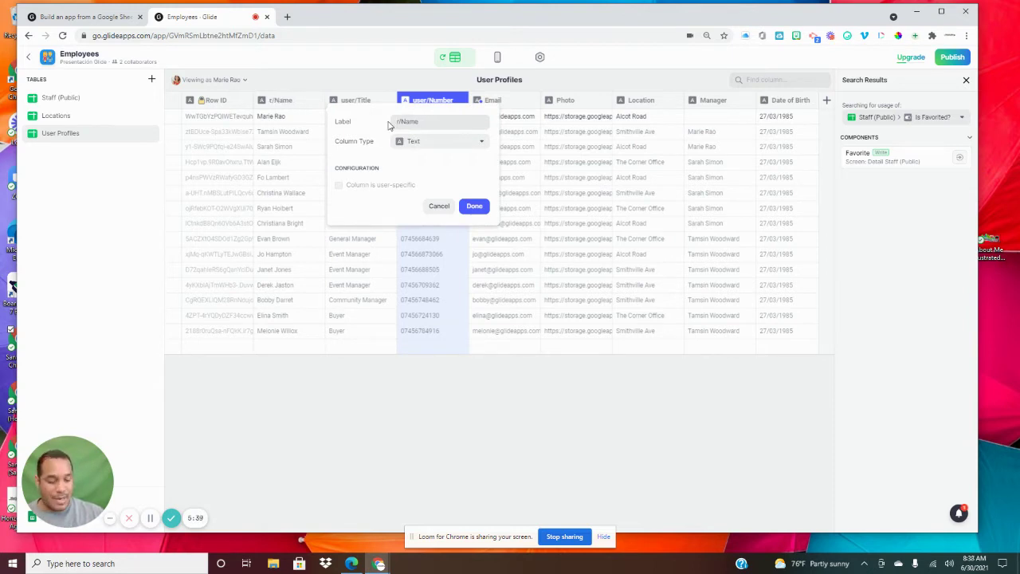
pyautogui.press('BackSpace')
pyautogui.press('BackSpace')
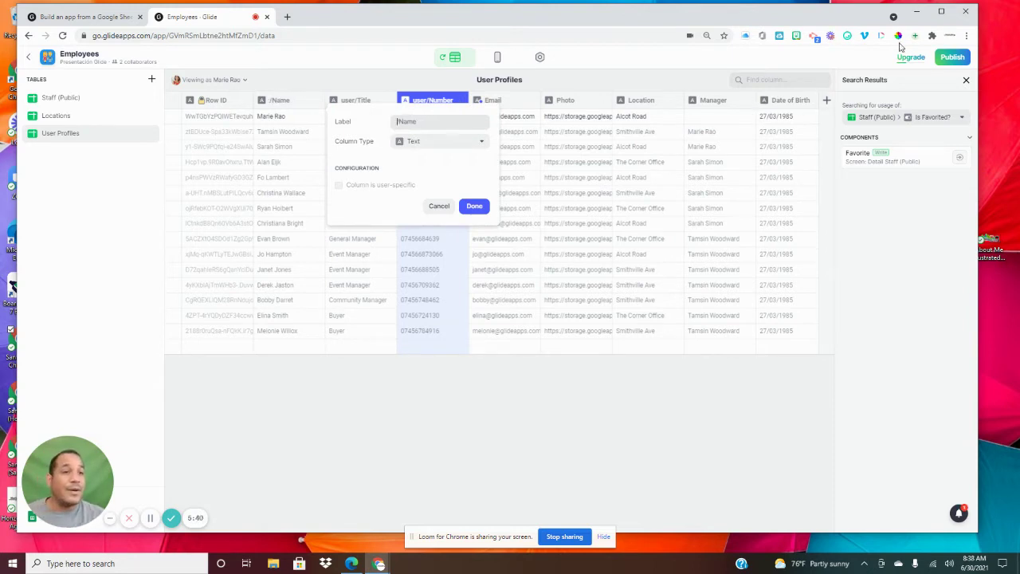
# Copy the "person: curly hair" emoji from the JoyPixels picker and insert it before /Name in the column label.
pyautogui.click(847, 37)
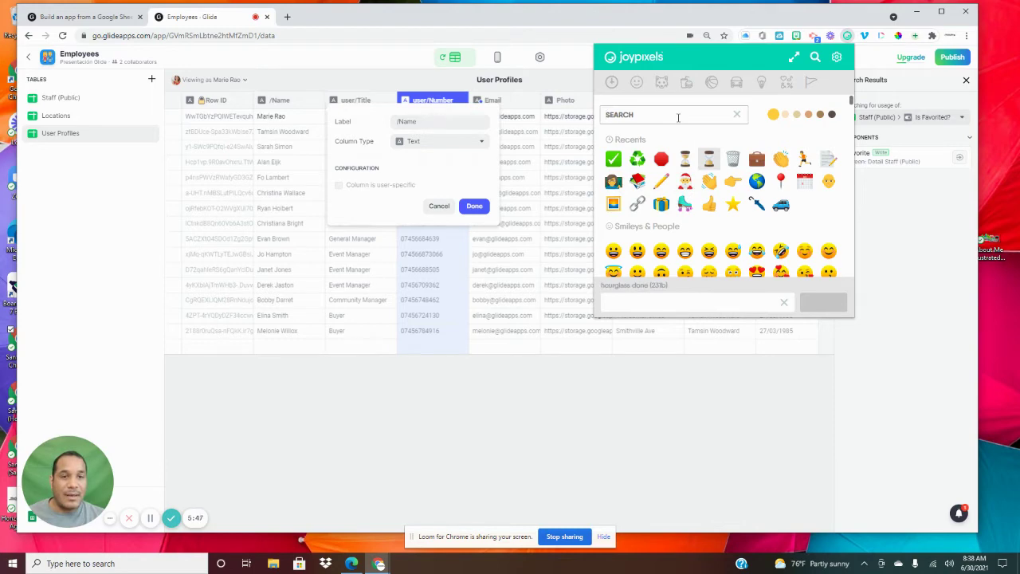
pyautogui.scroll(-10, 690, 203)
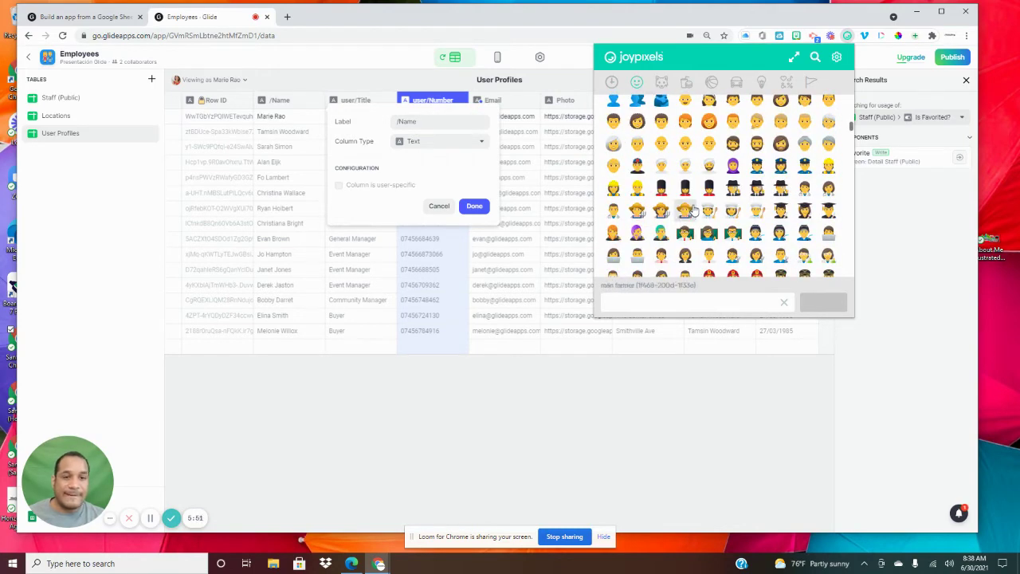
pyautogui.click(612, 118)
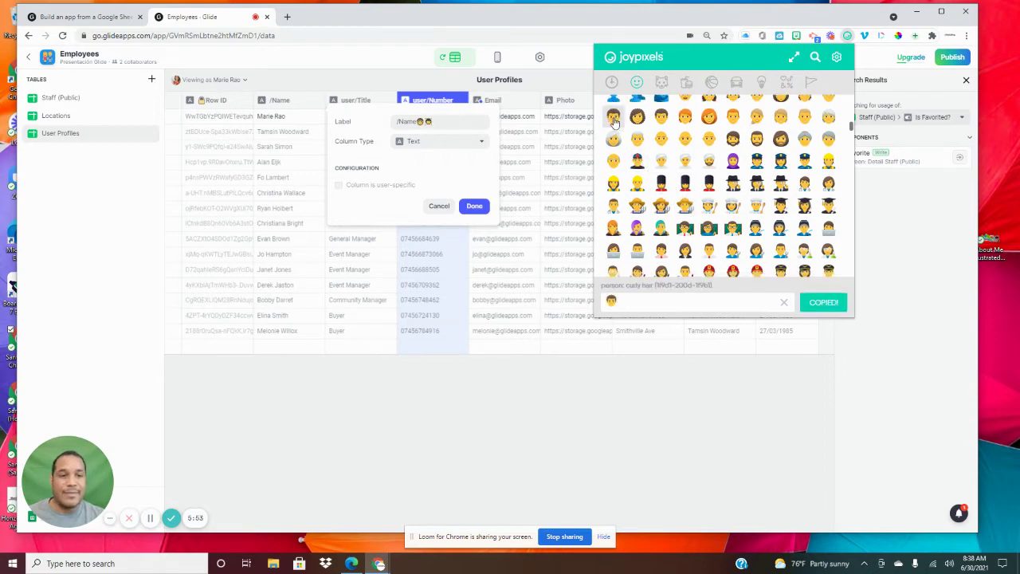
pyautogui.click(395, 121)
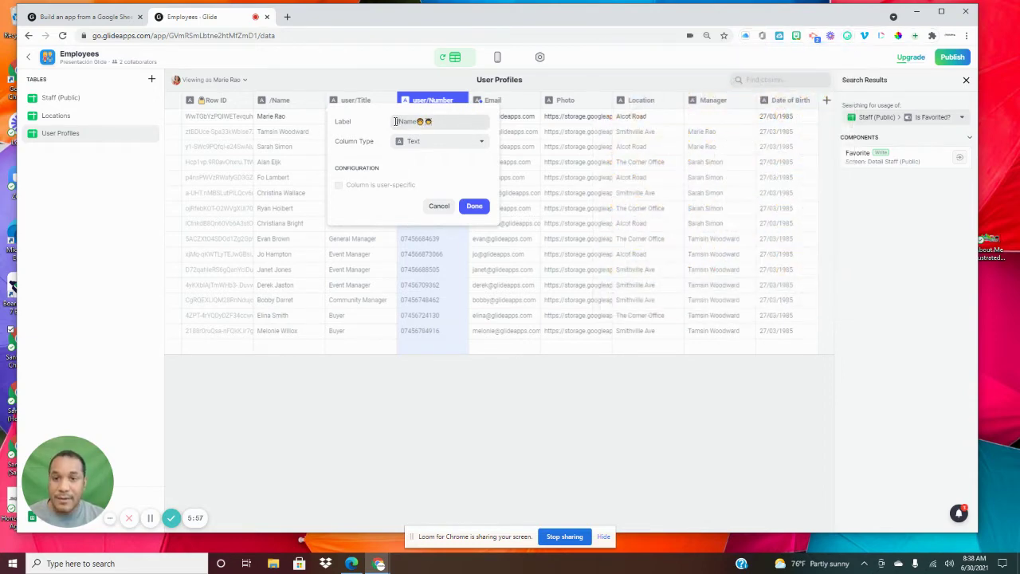
pyautogui.write('🧑\u200d🦱🧑\u200d🦱')
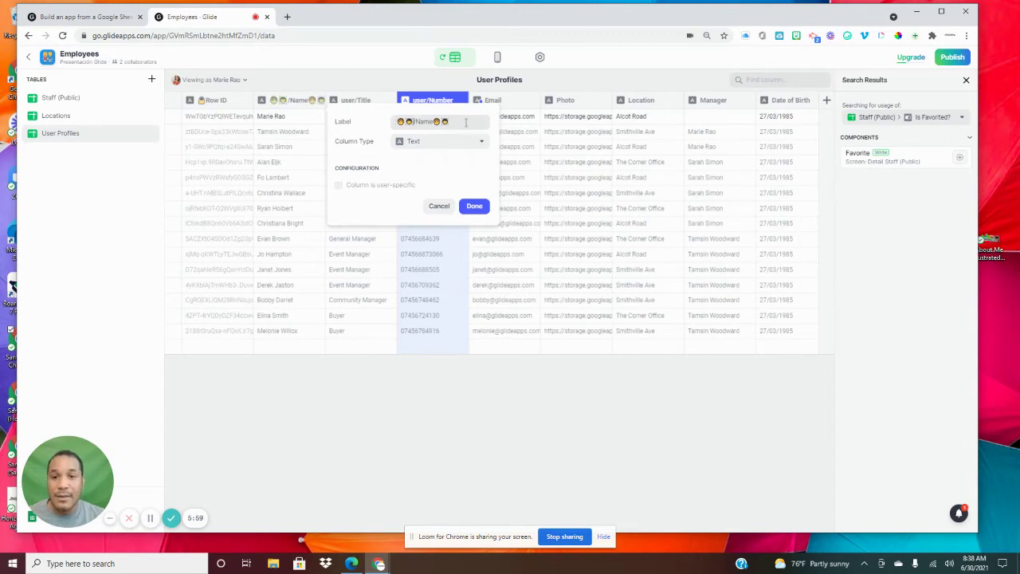
# Remove the extra emoji after Name in the column label and save the label.
pyautogui.press('BackSpace')
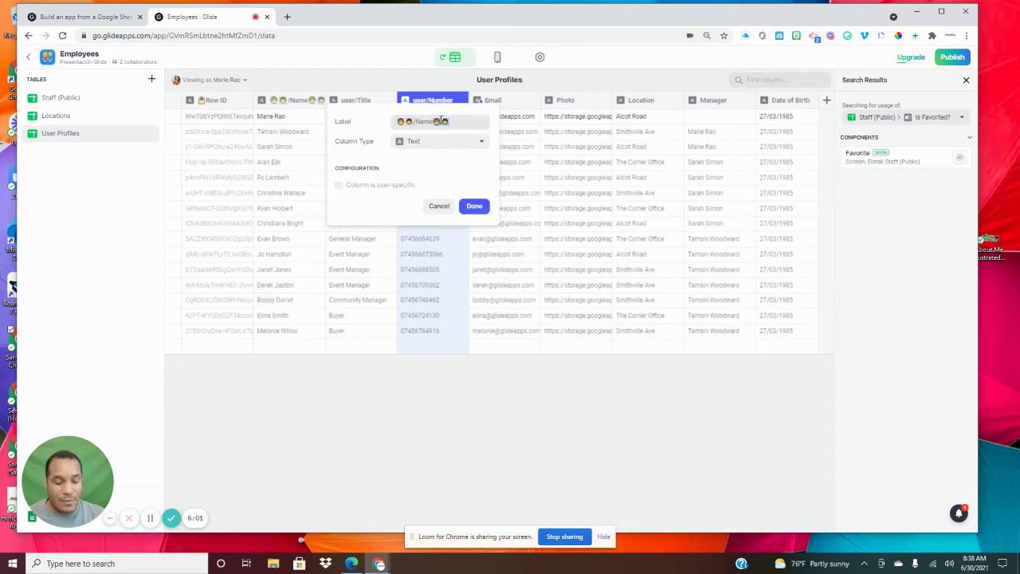
pyautogui.press('BackSpace')
pyautogui.press('BackSpace')
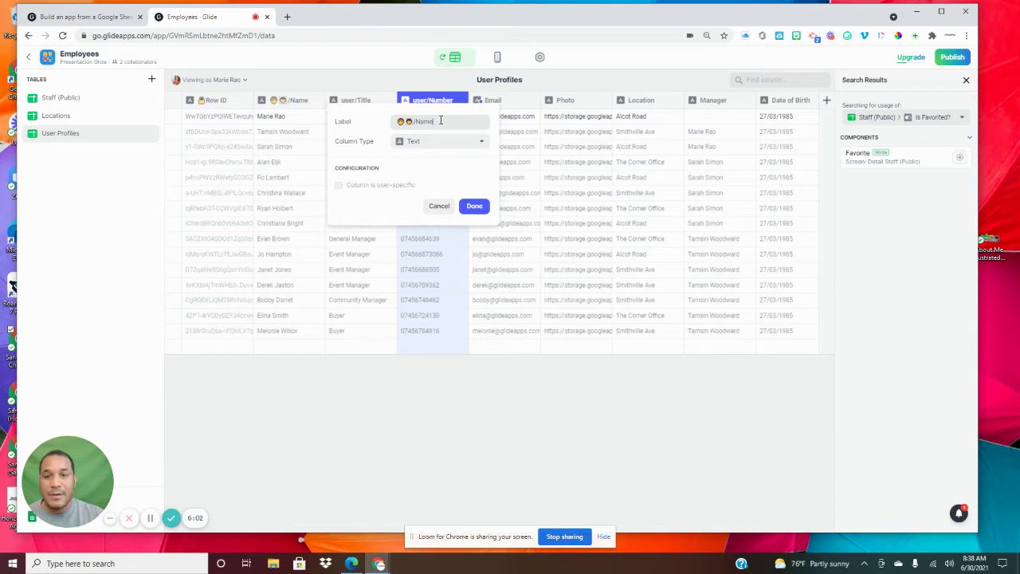
pyautogui.click(473, 206)
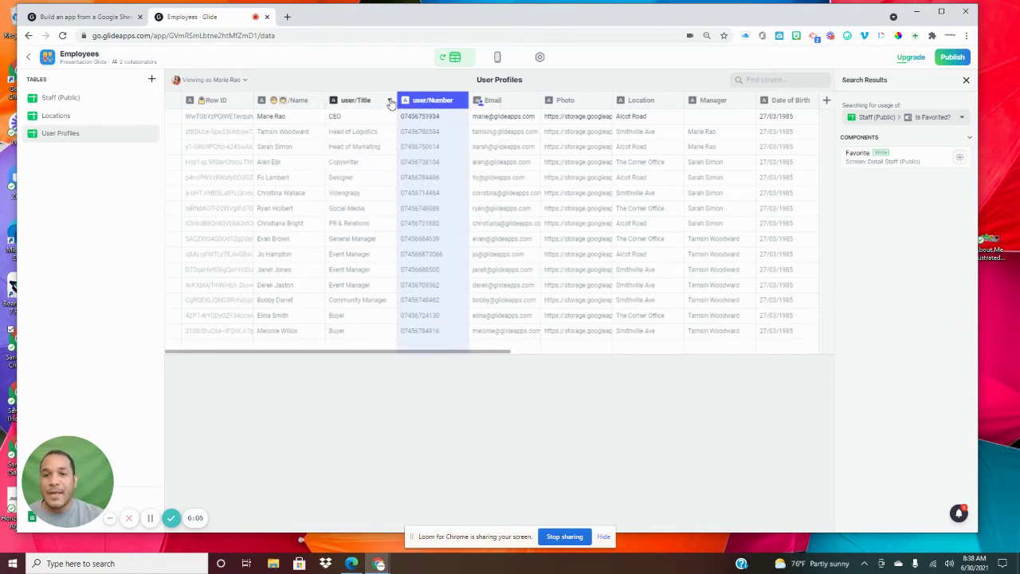
# Replace the user prefix of the user/Title column with the curly-haired person emoji, keeping /Title, and save it.
pyautogui.click(391, 101)
pyautogui.click(374, 119)
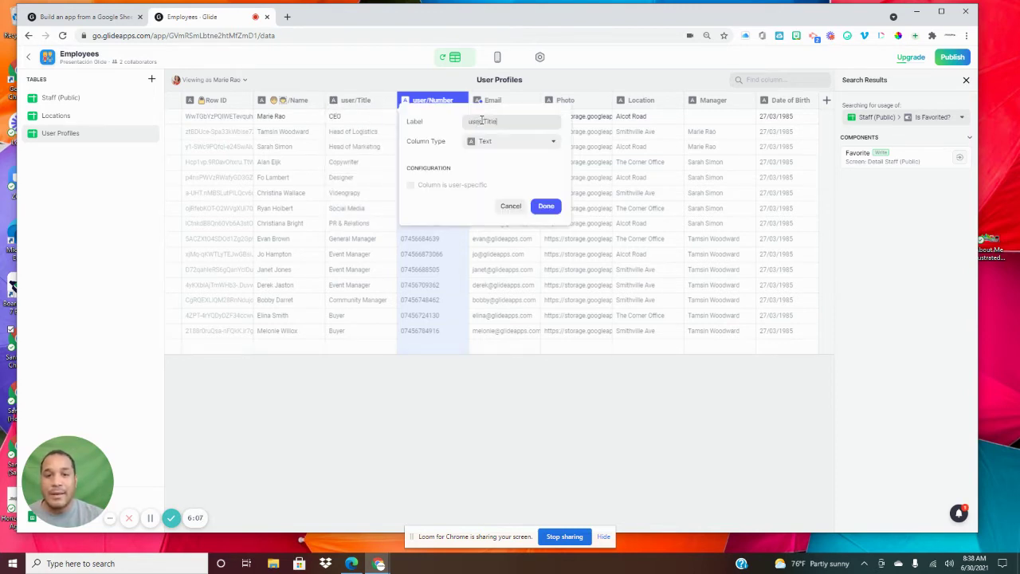
pyautogui.moveTo(482, 121); pyautogui.dragTo(459, 126)
pyautogui.write('😀😀')
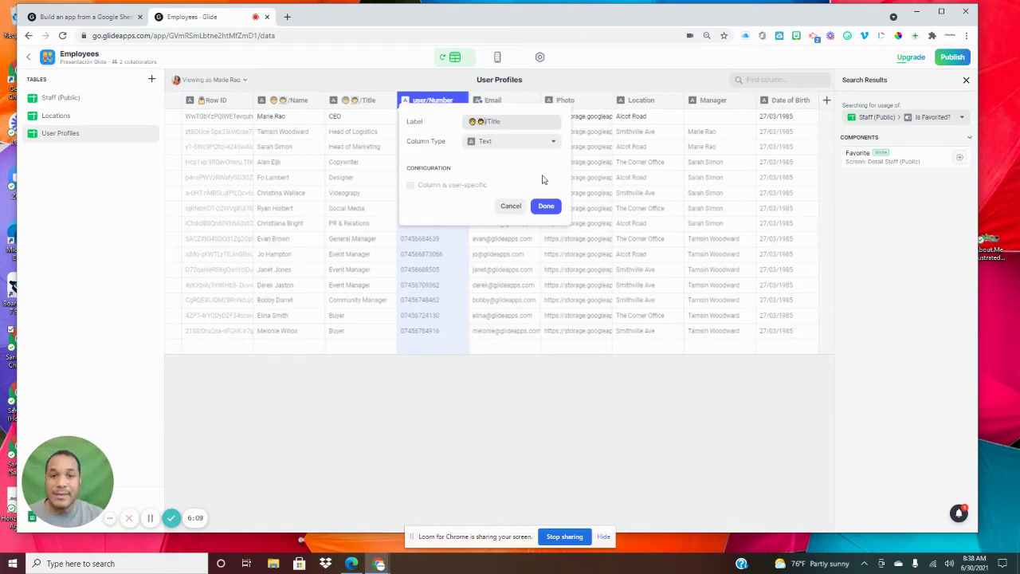
pyautogui.click(546, 205)
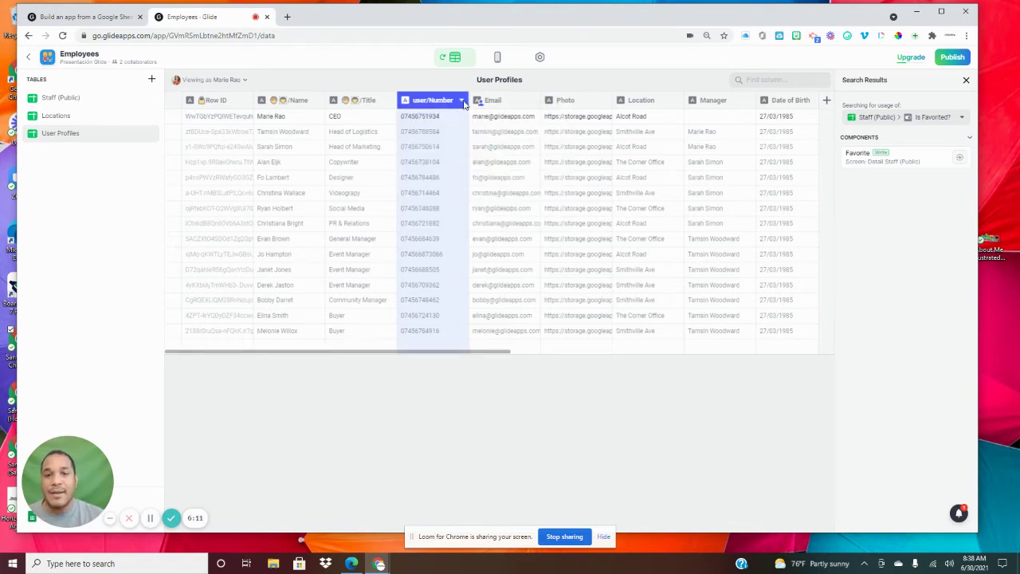
# Replace the user prefix of the user/Number column with the curly-haired person emoji, keeping /Number, and save it.
pyautogui.click(461, 101)
pyautogui.click(442, 120)
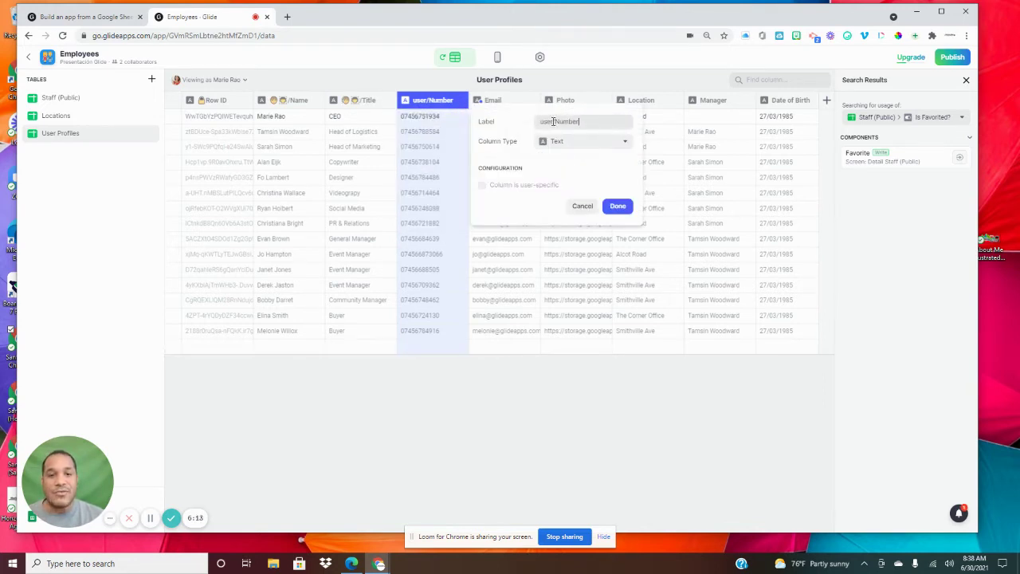
pyautogui.moveTo(553, 121); pyautogui.dragTo(536, 122)
pyautogui.write('😀😀')
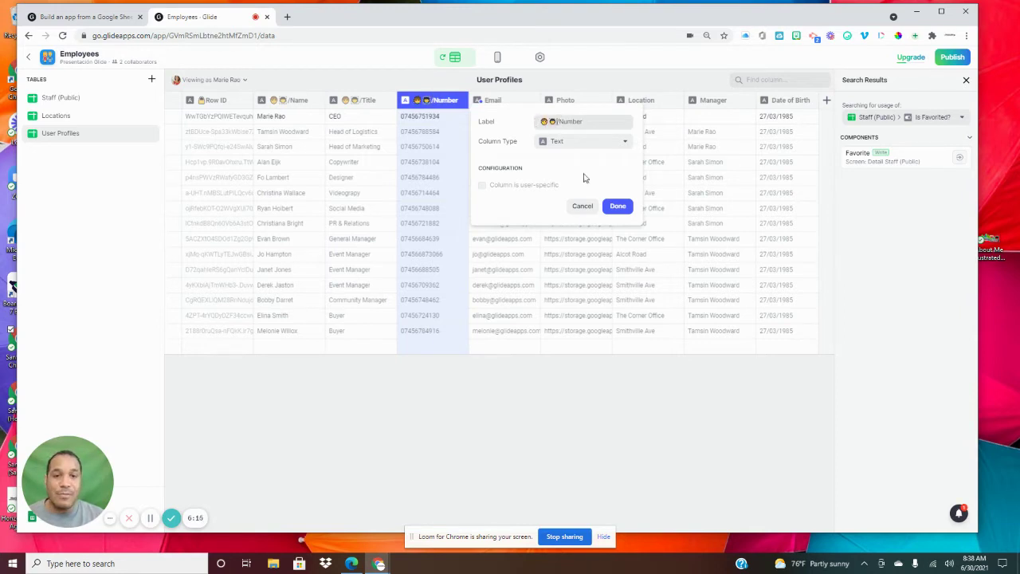
pyautogui.click(617, 206)
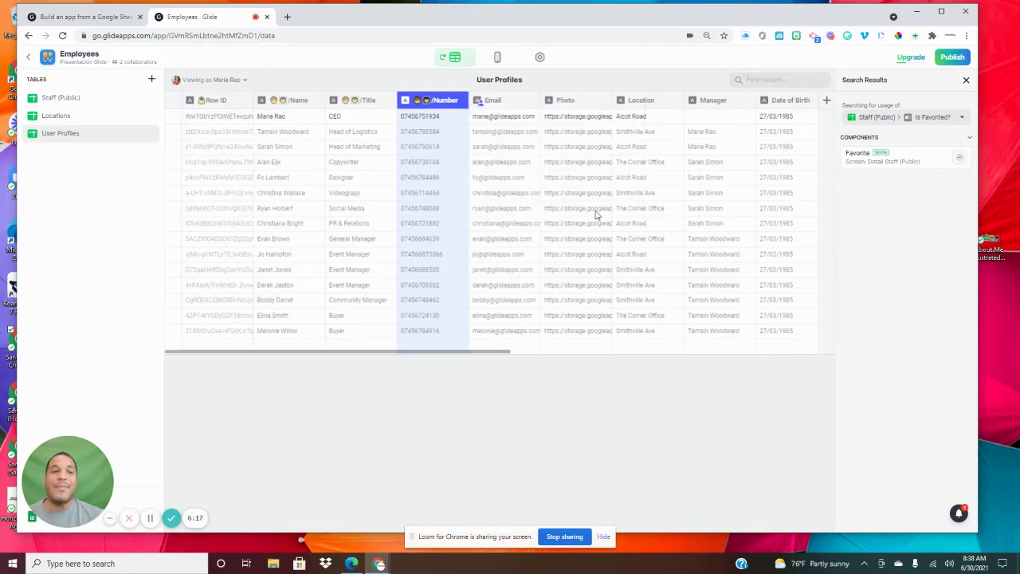
# In the app layout, examine the column choices for the Title component's title, including the User item's emoji and Partner groups.
pyautogui.click(496, 58)
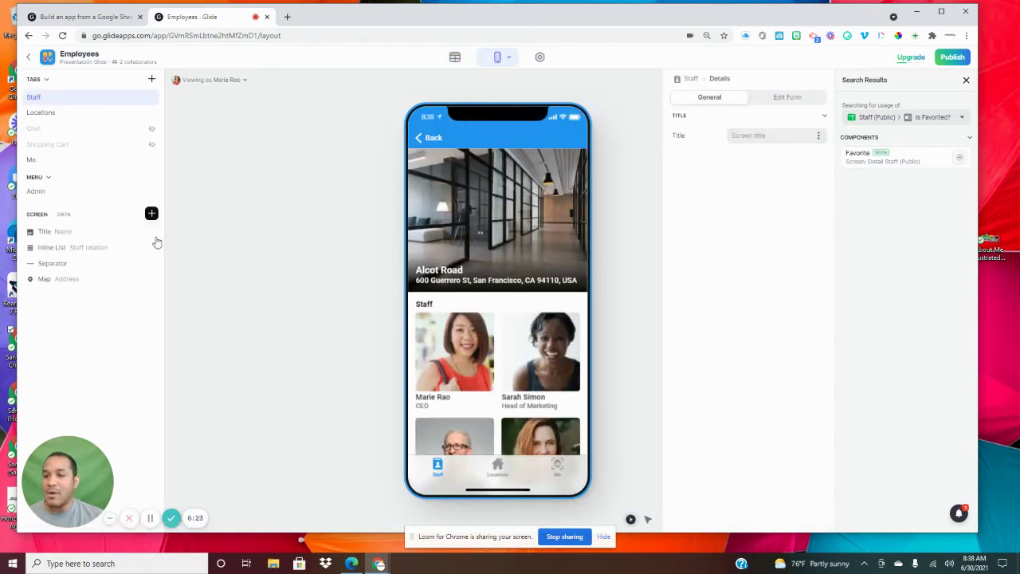
pyautogui.click(102, 234)
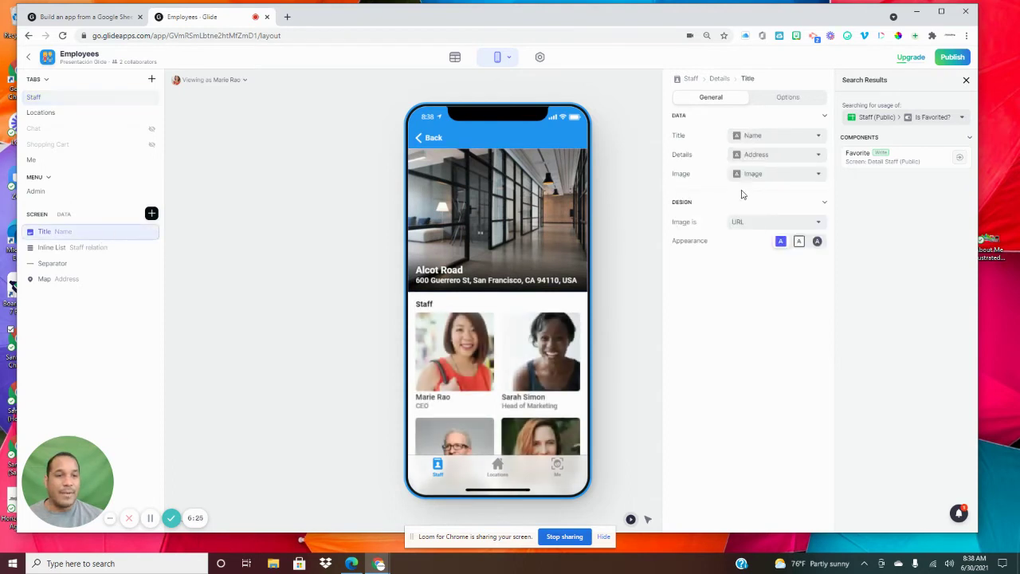
pyautogui.click(774, 139)
pyautogui.moveTo(763, 257)
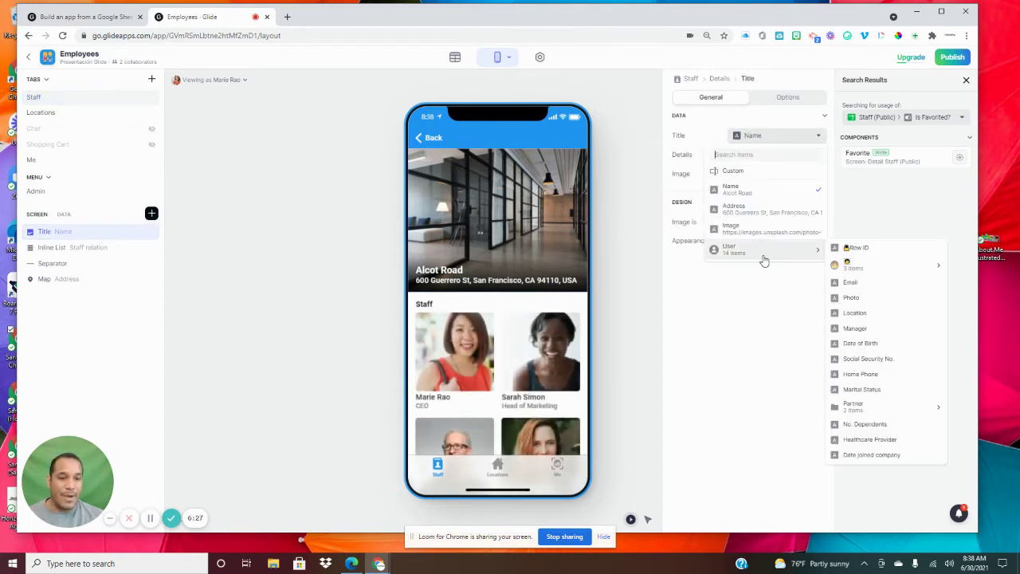
pyautogui.moveTo(864, 267)
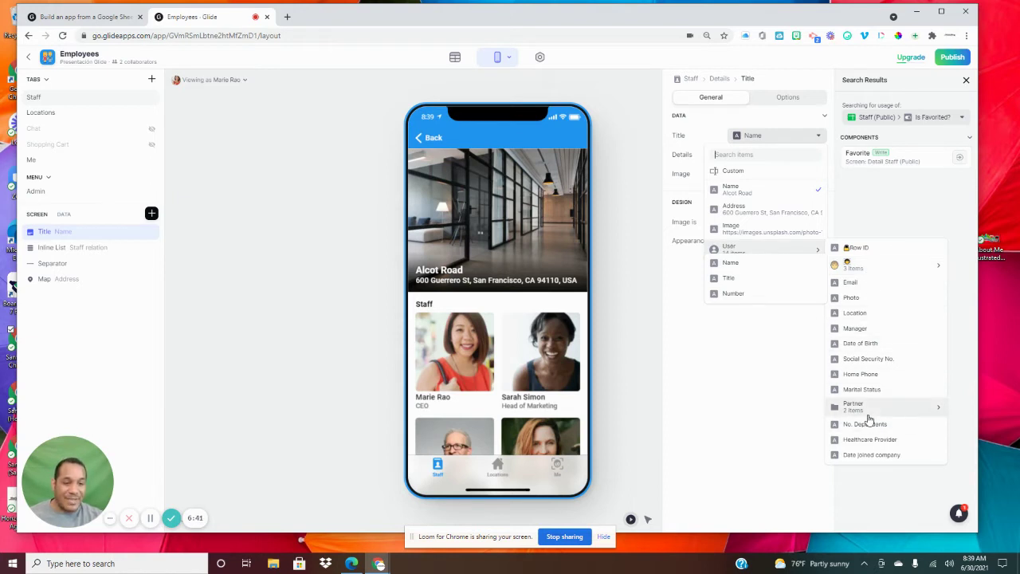
pyautogui.moveTo(865, 411)
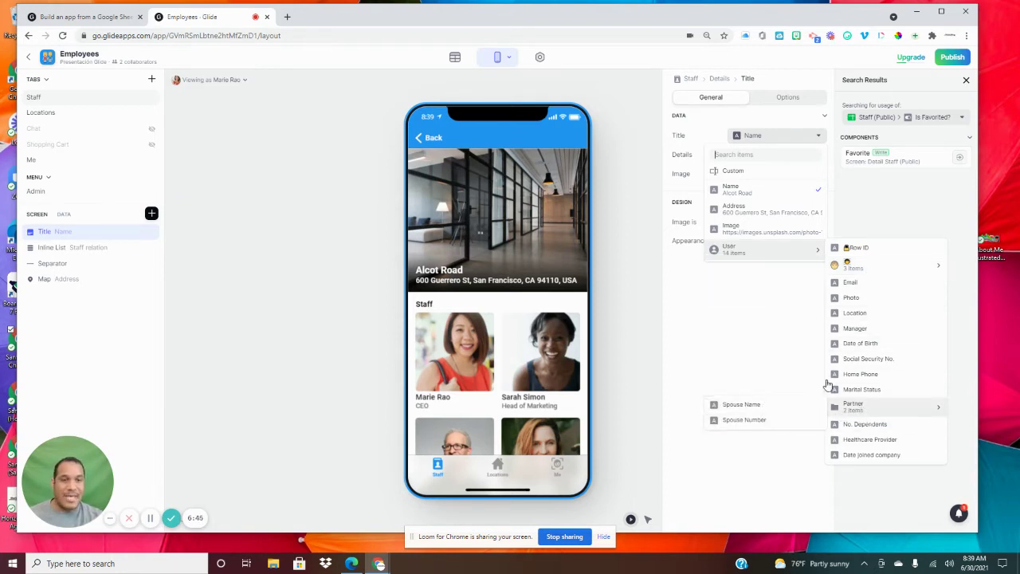
# Return to the data, open the User Profiles table and view its Partner/ columns.
pyautogui.click(453, 57)
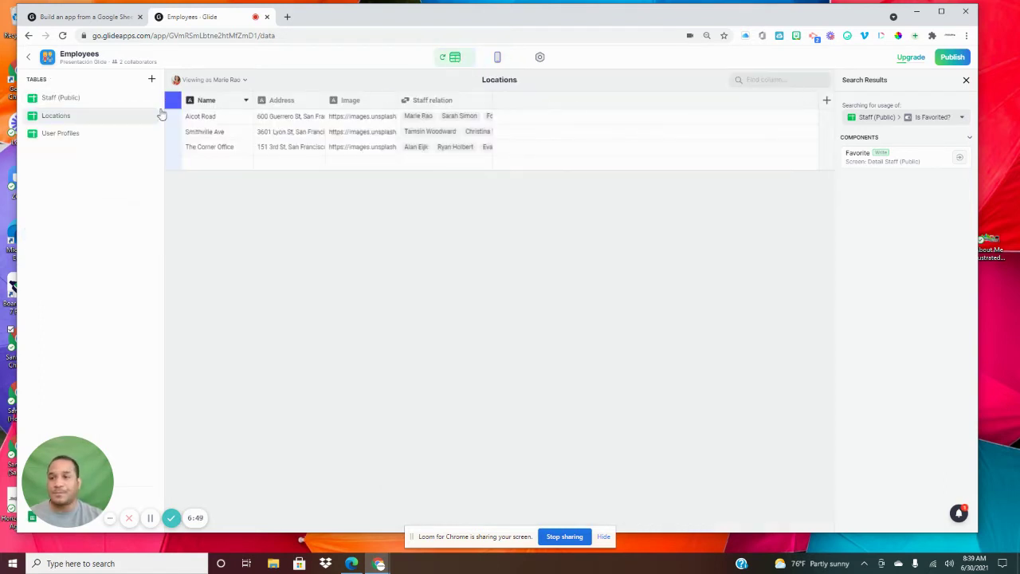
pyautogui.click(71, 135)
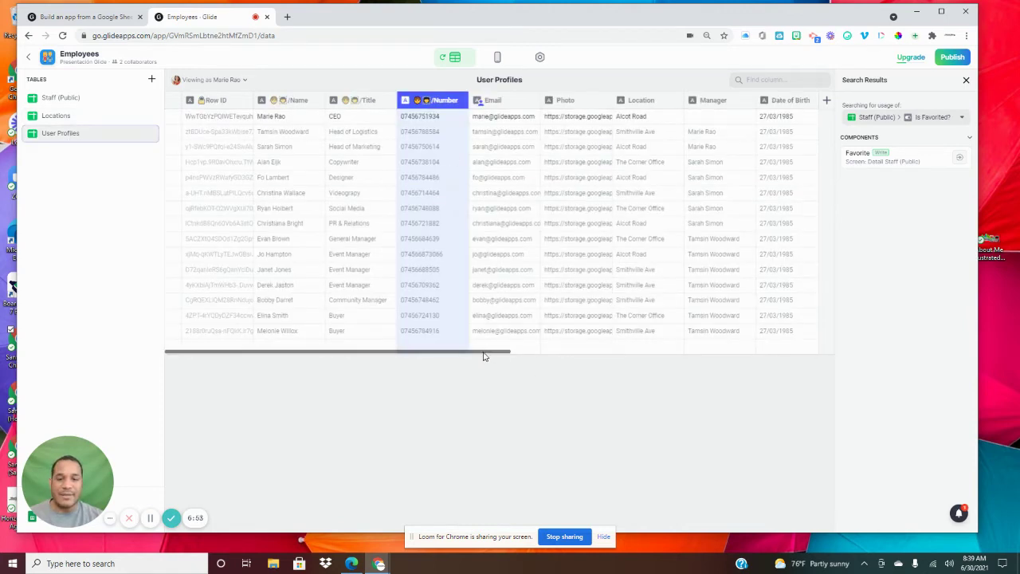
pyautogui.moveTo(483, 356); pyautogui.dragTo(816, 354)
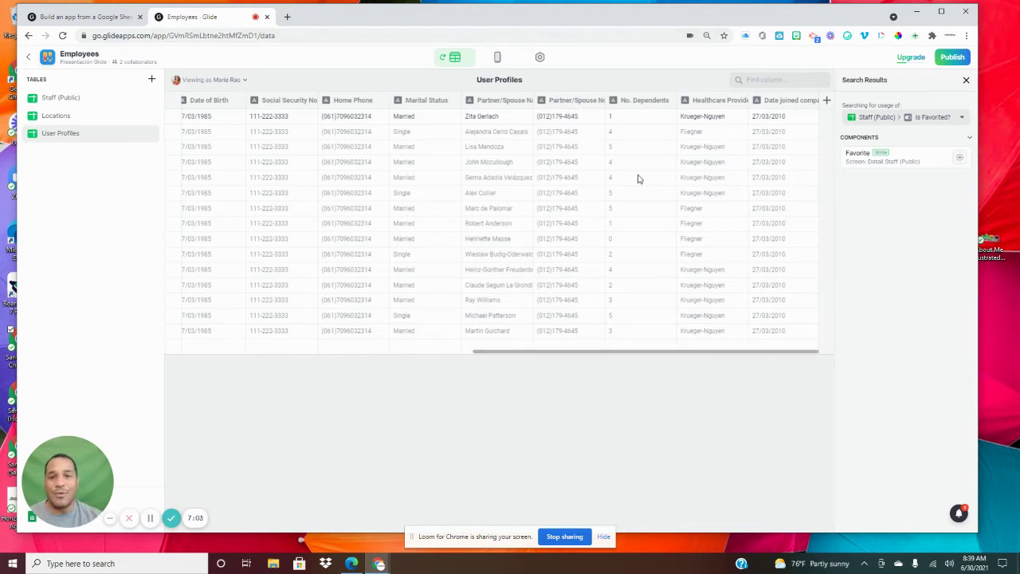
# Review the configuration of the Staff relation column in the Locations table and close it without changes.
pyautogui.click(499, 58)
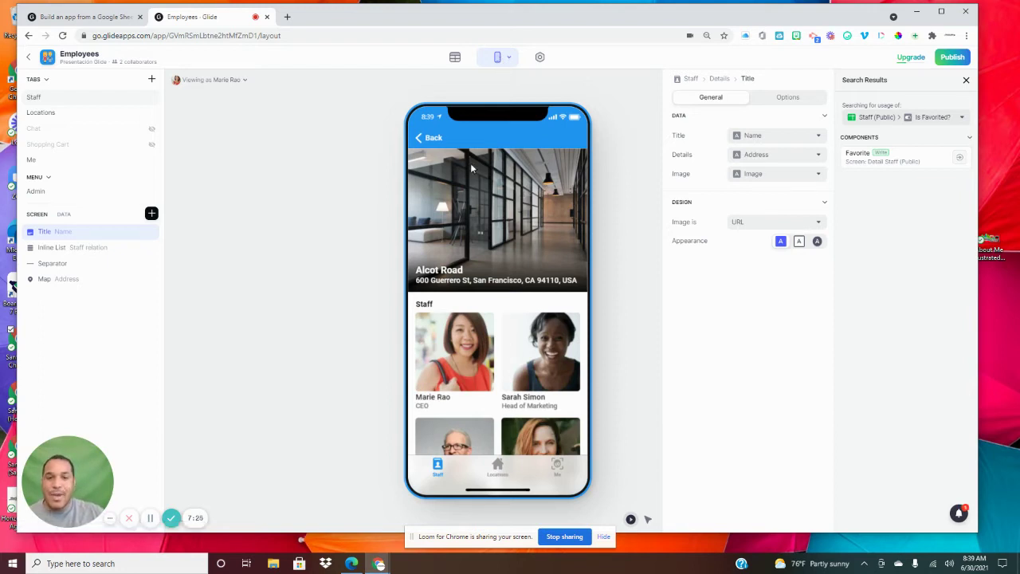
pyautogui.click(455, 59)
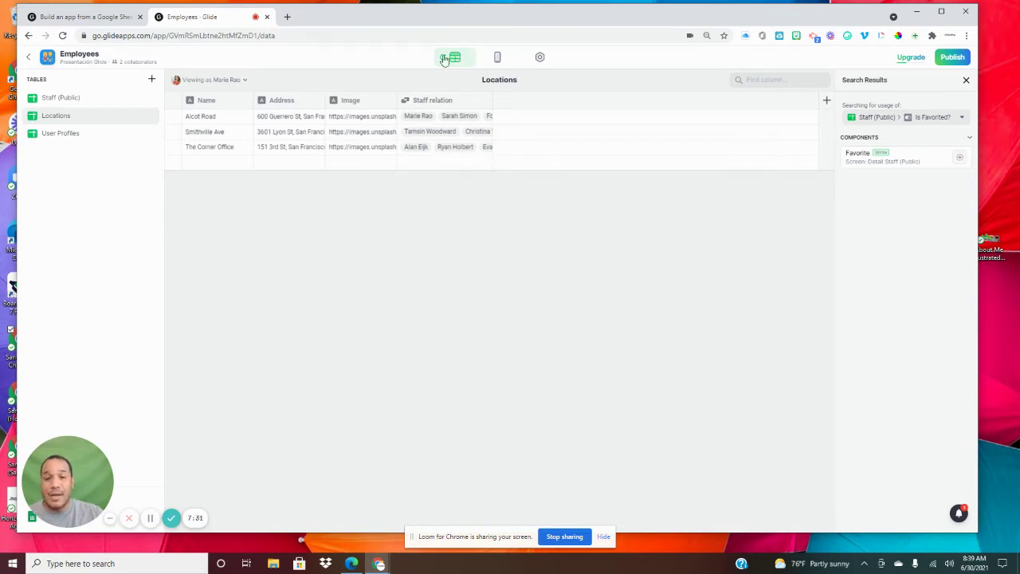
pyautogui.click(487, 104)
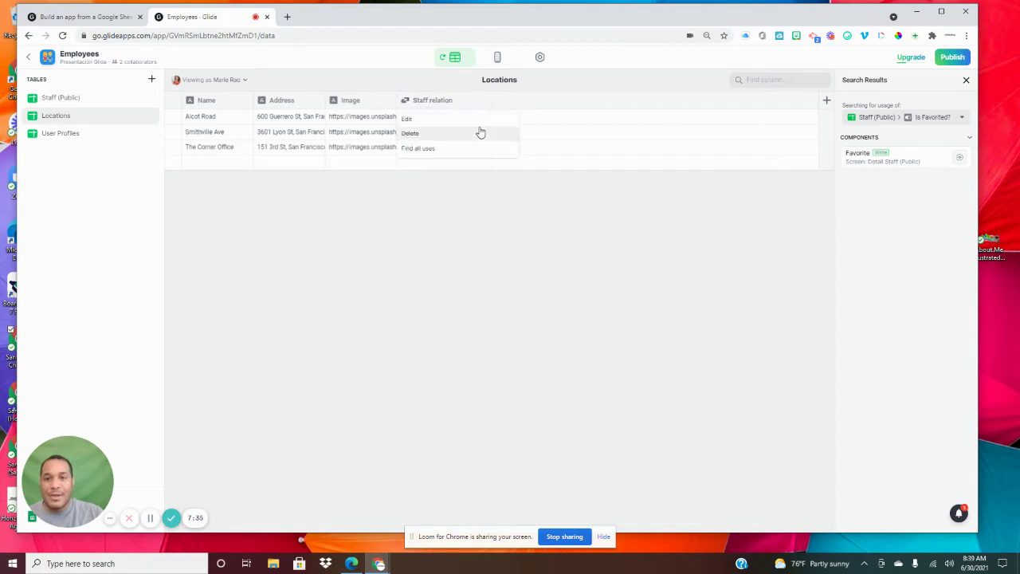
pyautogui.click(480, 121)
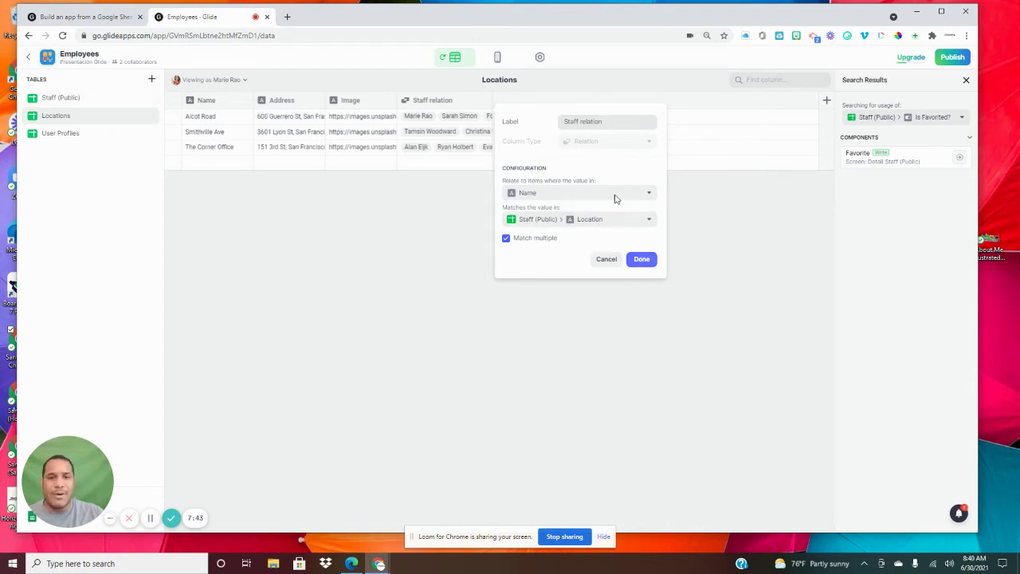
pyautogui.click(609, 260)
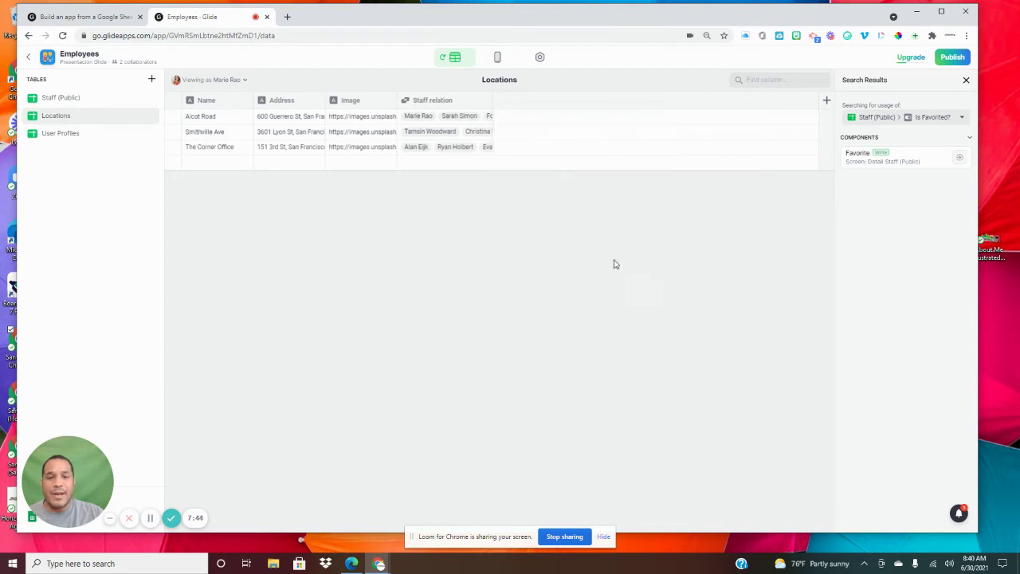
# Delete the Staff relation column from the Locations table.
pyautogui.click(485, 101)
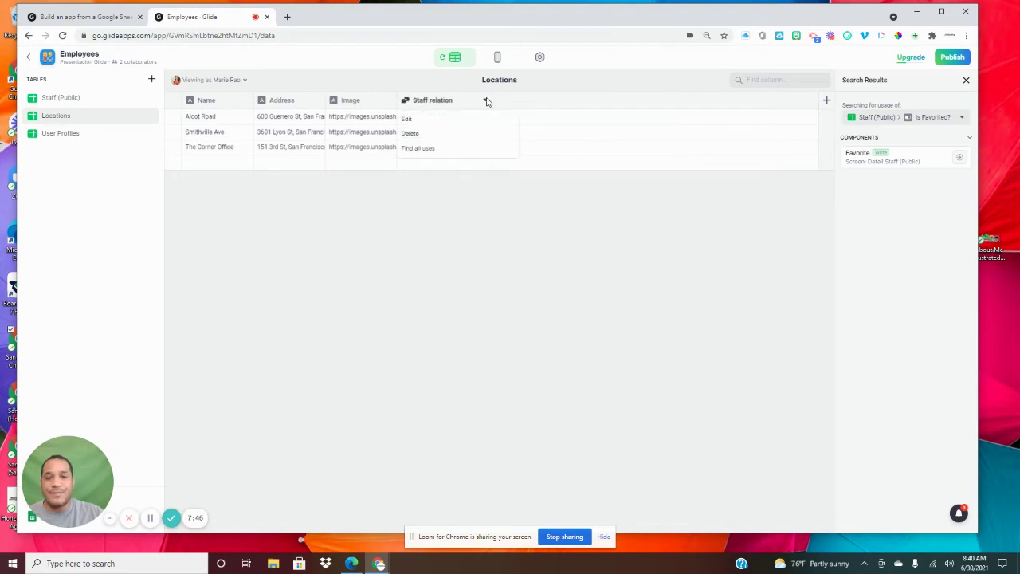
pyautogui.click(451, 134)
pyautogui.click(585, 308)
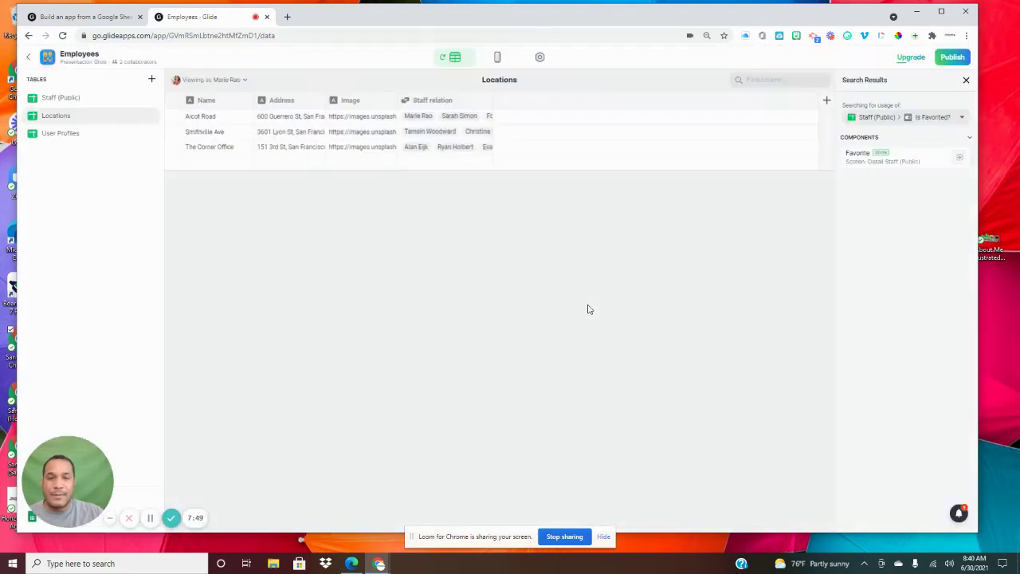
# Return to the app layout and view the Alcot Road details screen under Locations.
pyautogui.click(497, 58)
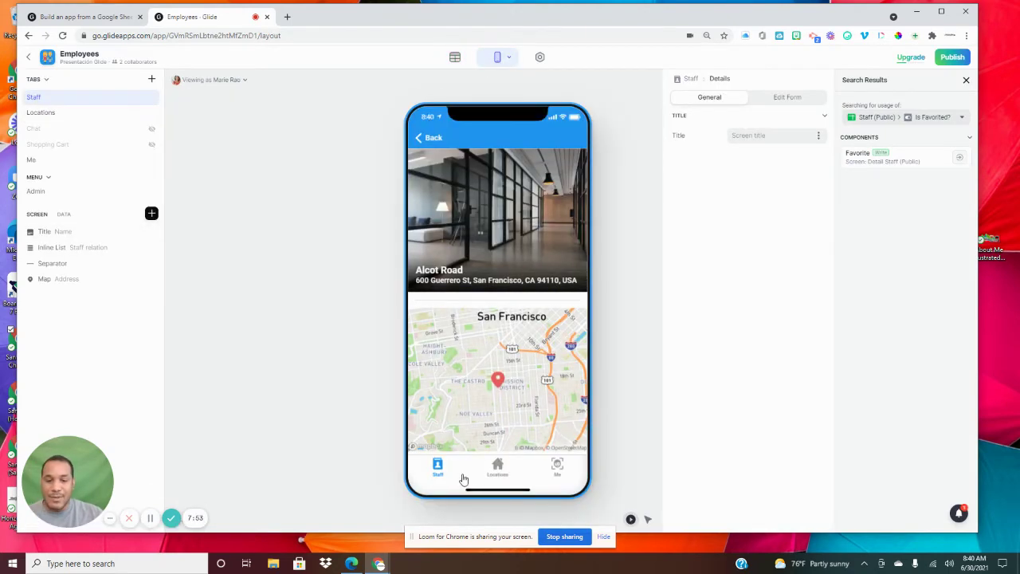
pyautogui.click(494, 468)
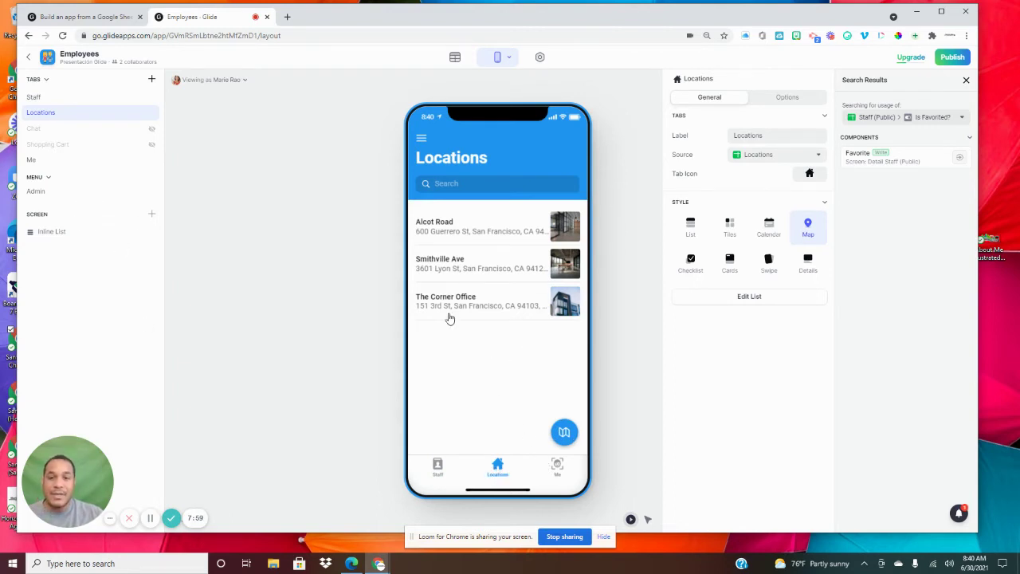
pyautogui.click(462, 229)
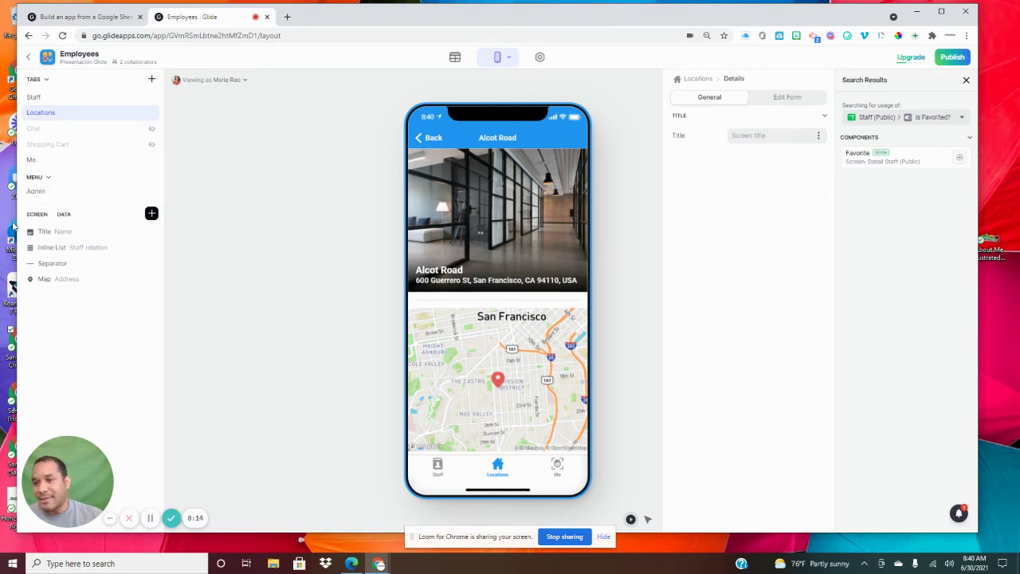
# Add a Relation column labelled rel/trabajadores to the Locations data from the layout editor.
pyautogui.click(64, 215)
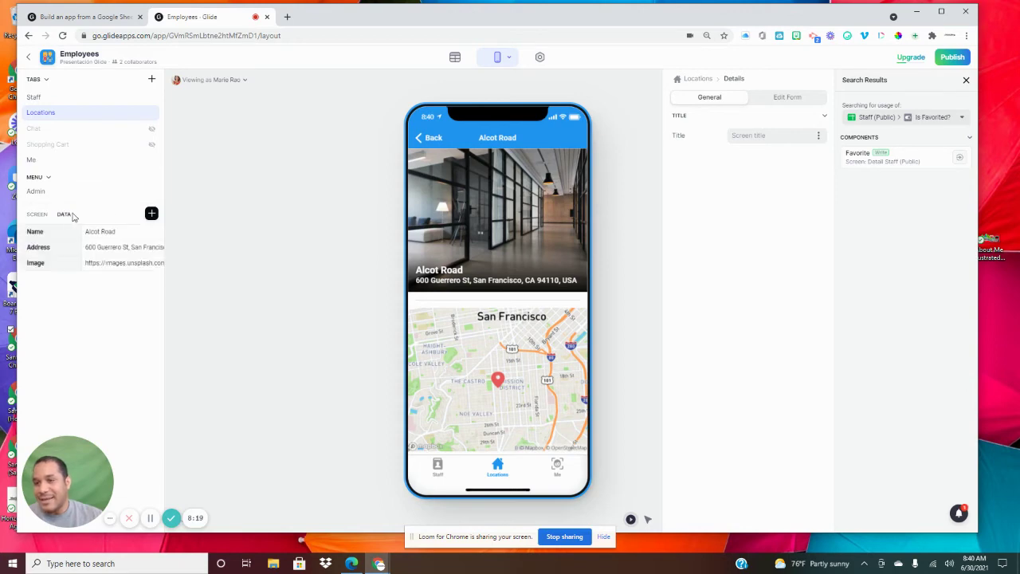
pyautogui.click(151, 215)
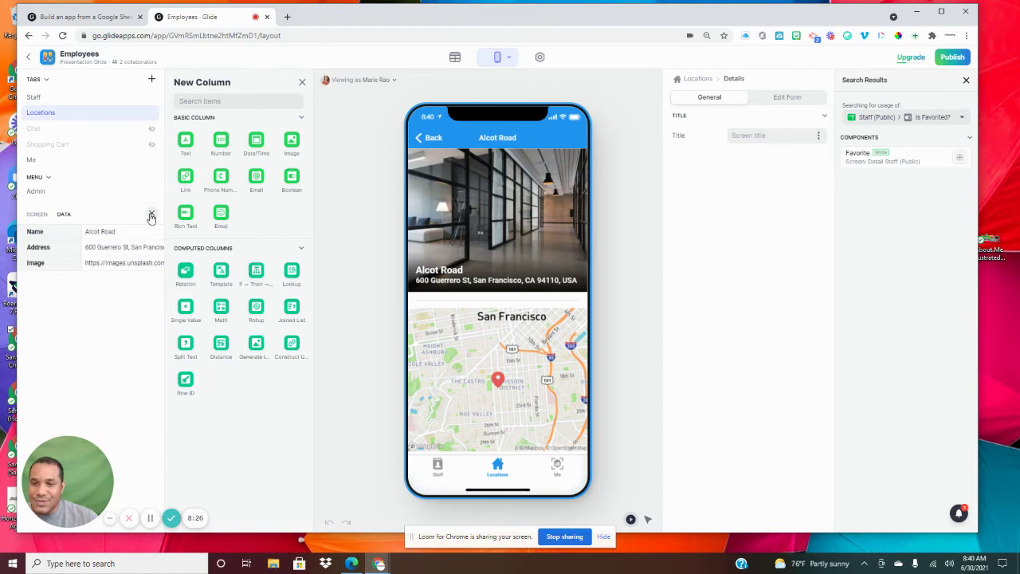
pyautogui.click(188, 275)
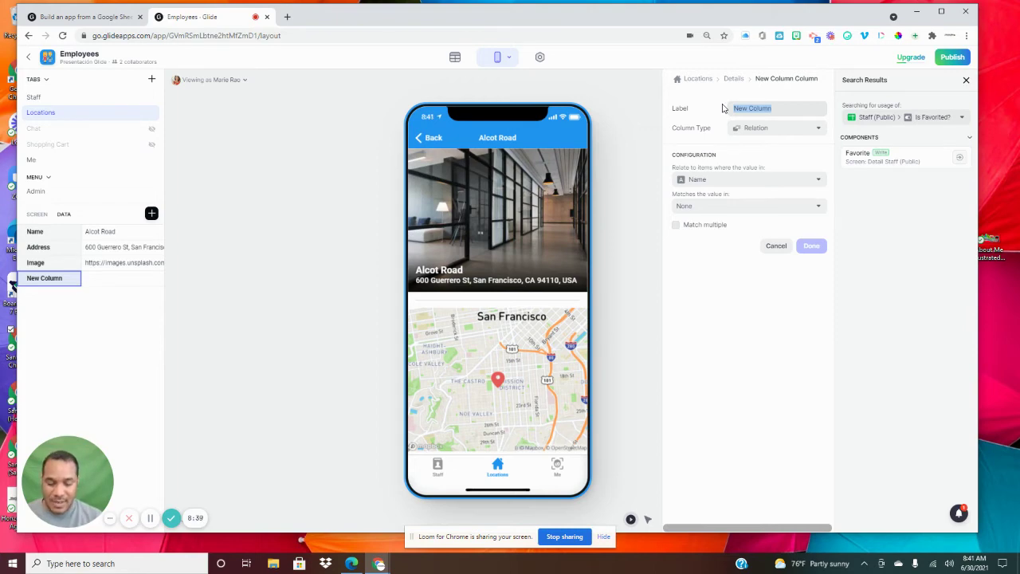
pyautogui.write('T')
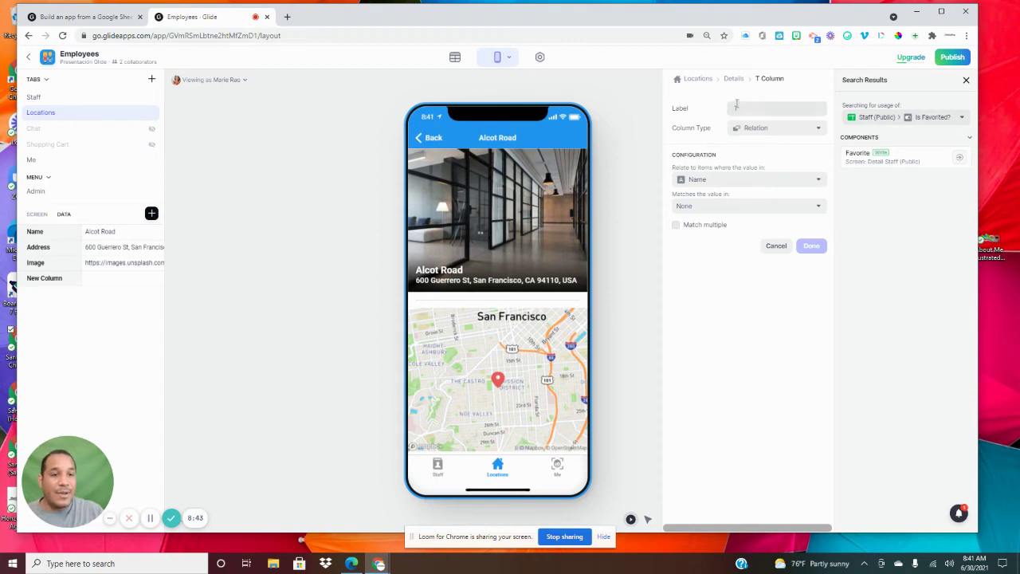
pyautogui.write('ra')
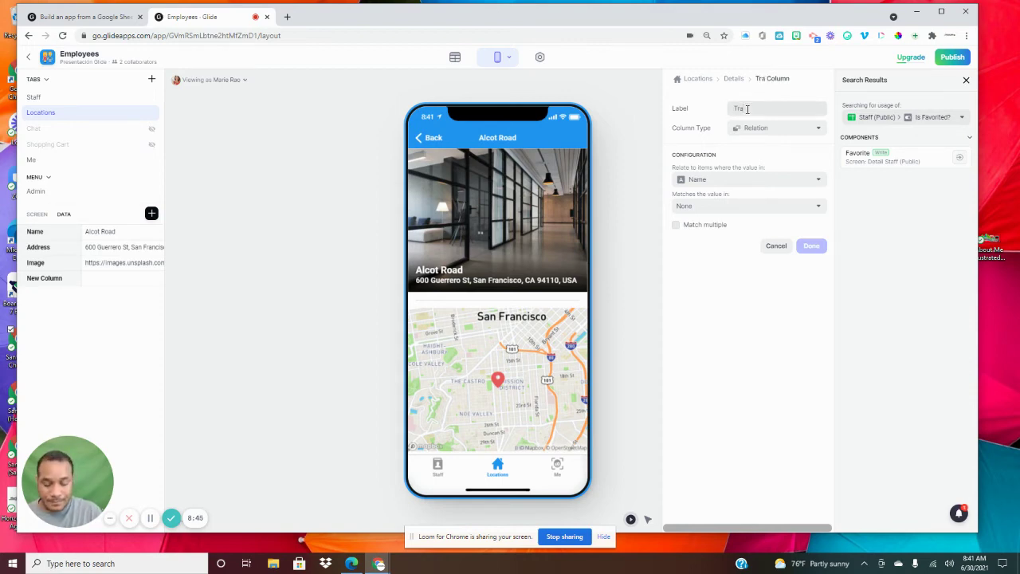
pyautogui.press('BackSpace')
pyautogui.press('BackSpace')
pyautogui.press('BackSpace')
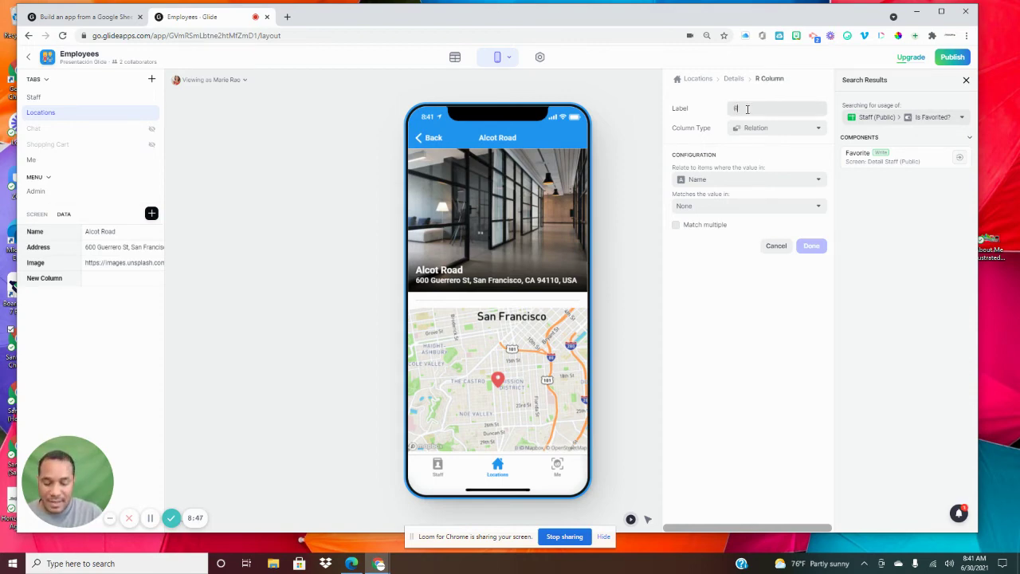
pyautogui.write('rel/')
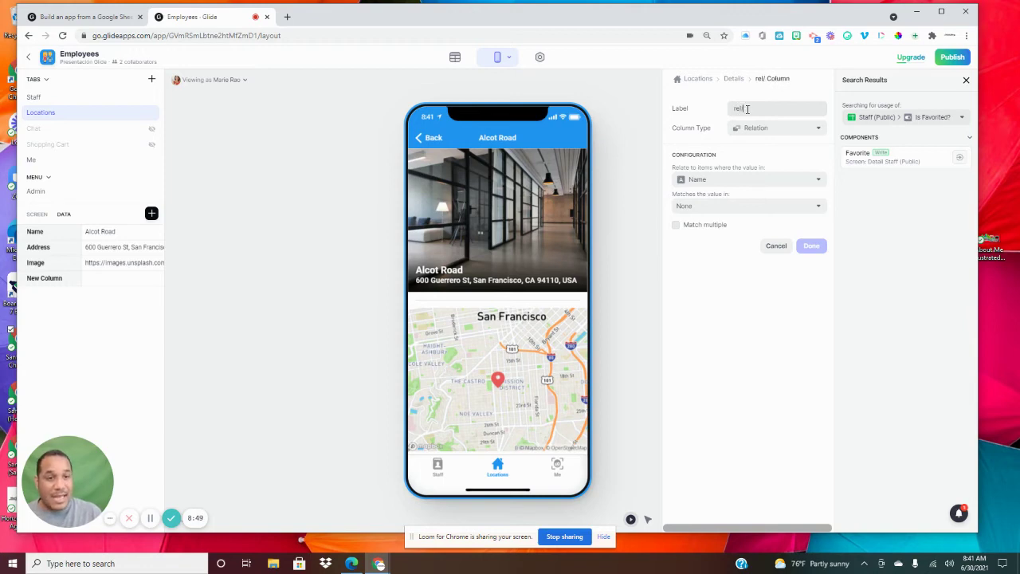
pyautogui.write('trabaja')
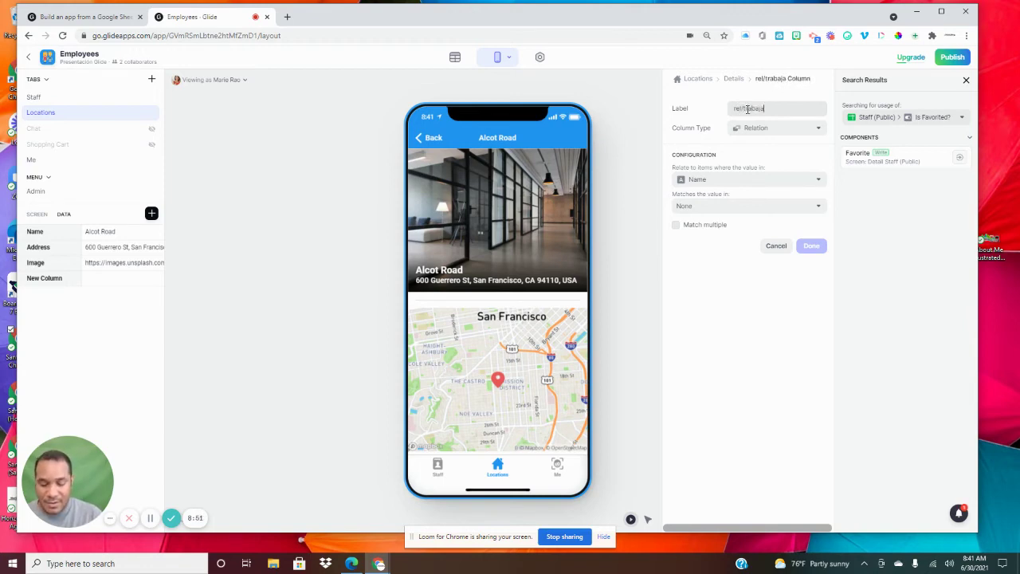
pyautogui.write('dores')
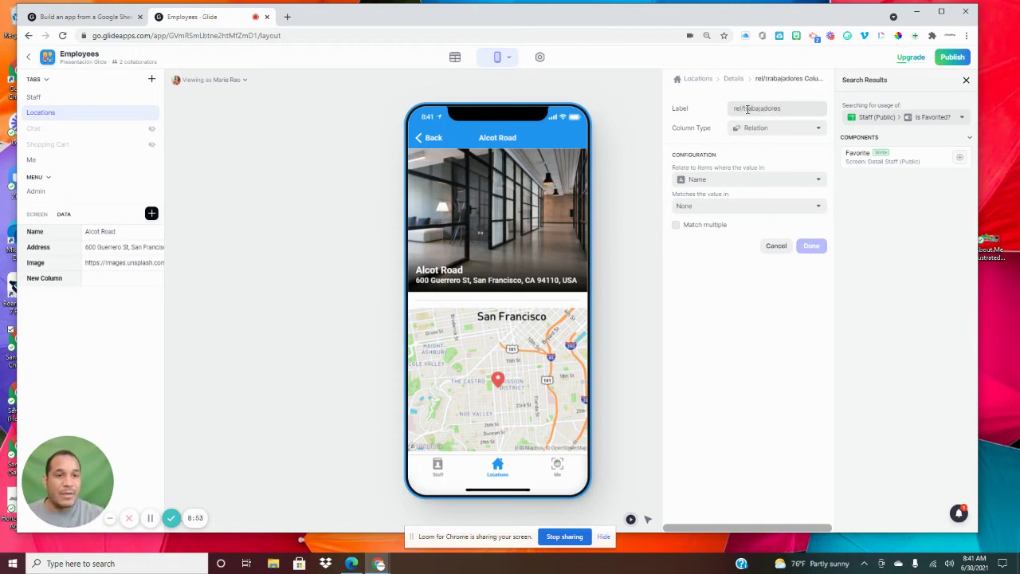
# Configure the relation to match Name with Location in Staff (Public), matching multiple items, and save the column.
pyautogui.click(677, 226)
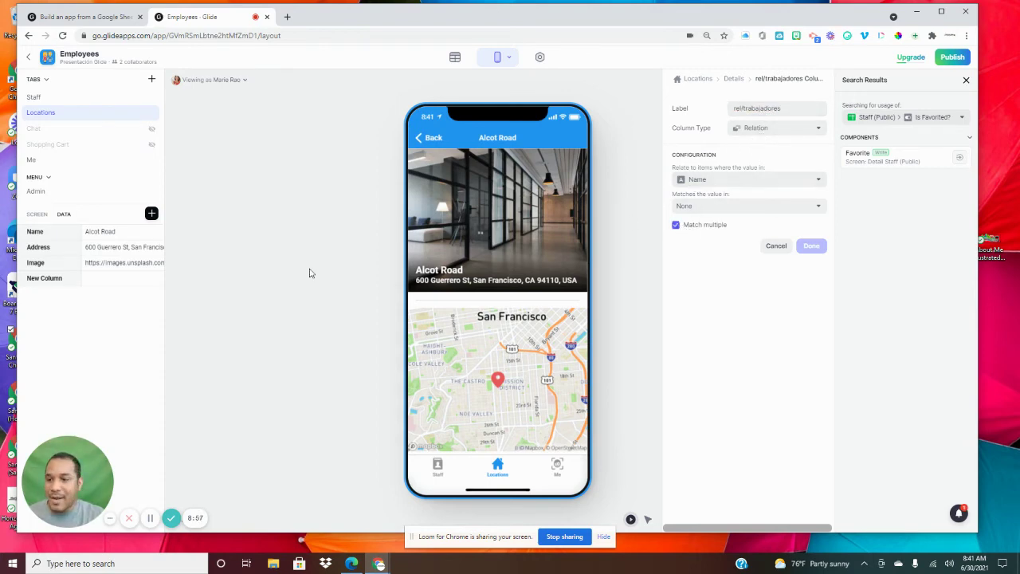
pyautogui.click(728, 208)
pyautogui.moveTo(727, 224)
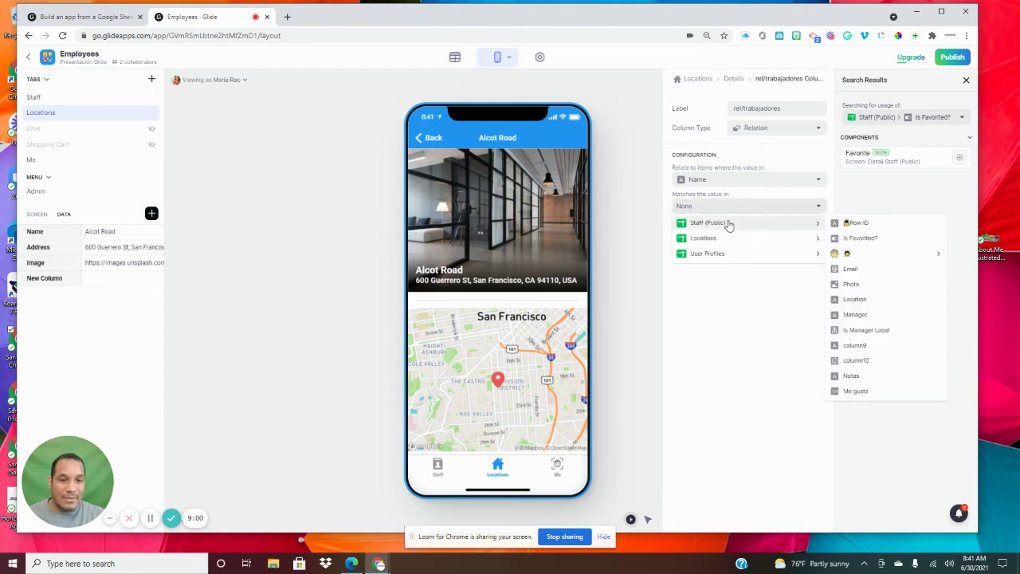
pyautogui.click(856, 299)
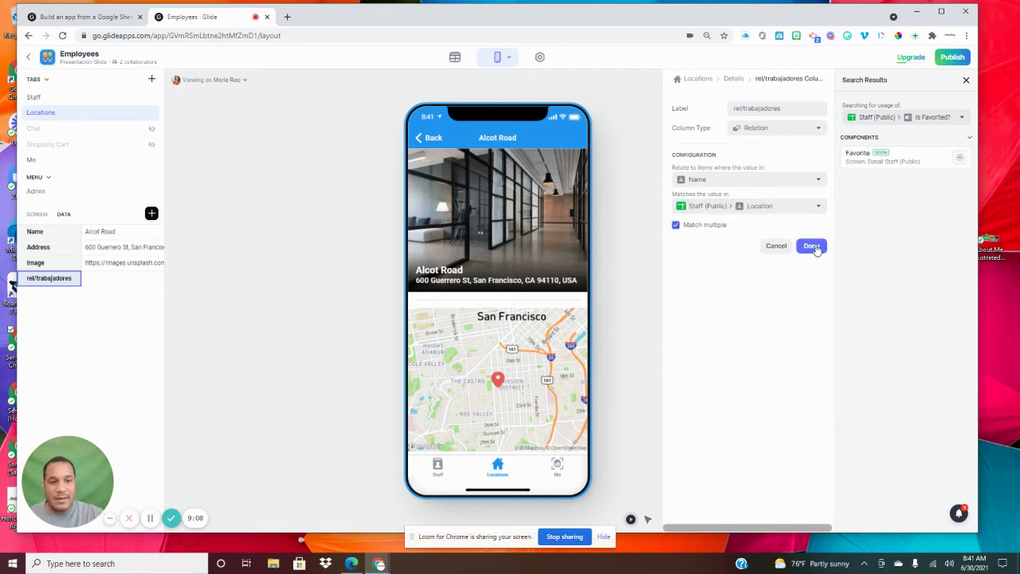
pyautogui.click(814, 248)
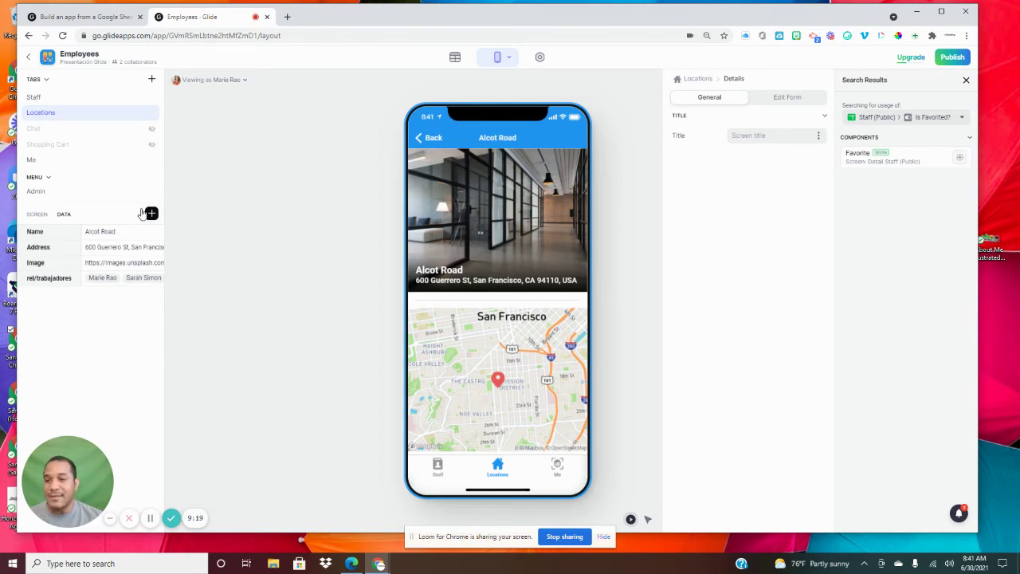
# Add a List Relation component to the Alcot Road details screen and place it directly below the Inline List.
pyautogui.click(37, 215)
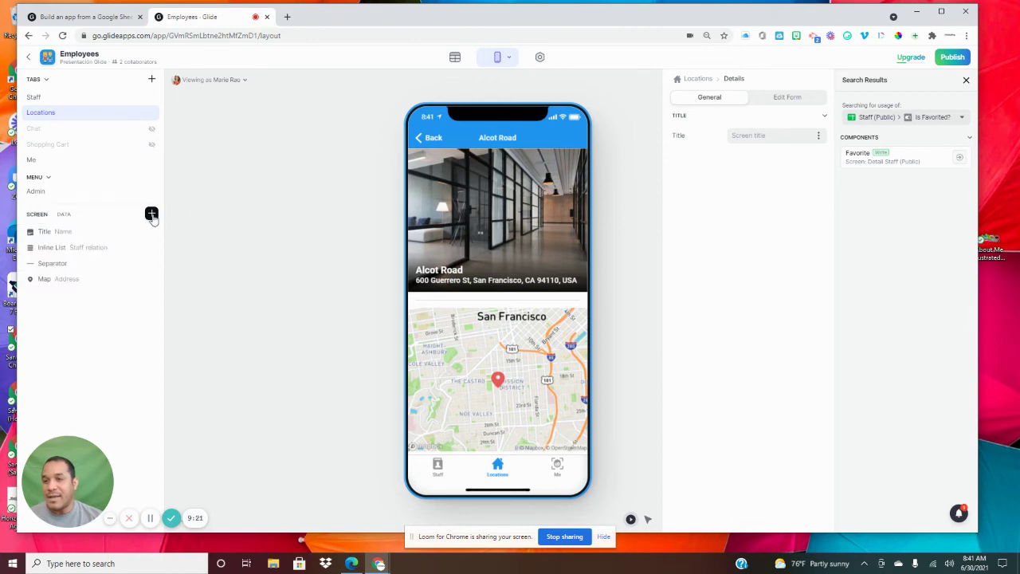
pyautogui.click(152, 214)
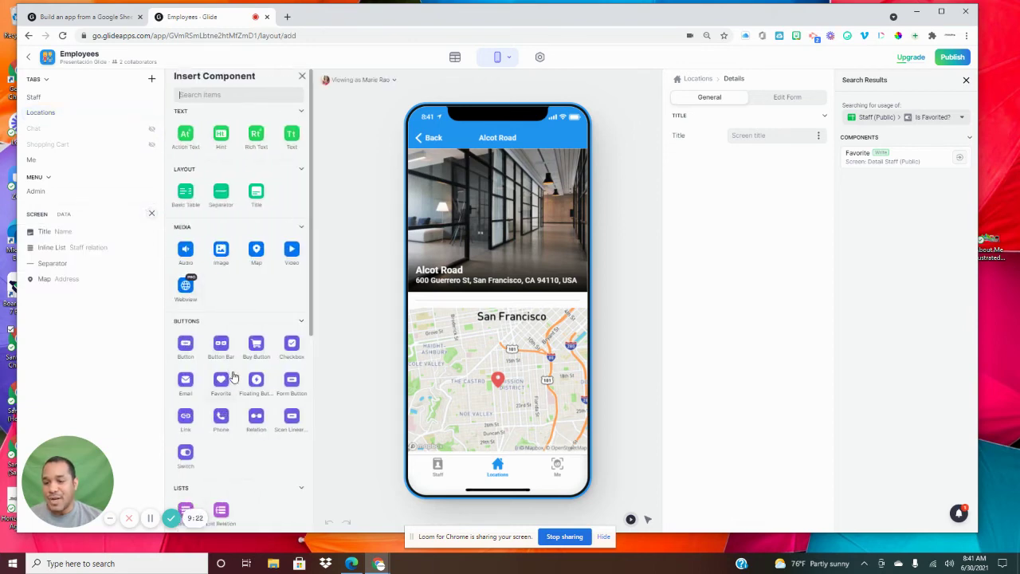
pyautogui.scroll(-5, 227, 319)
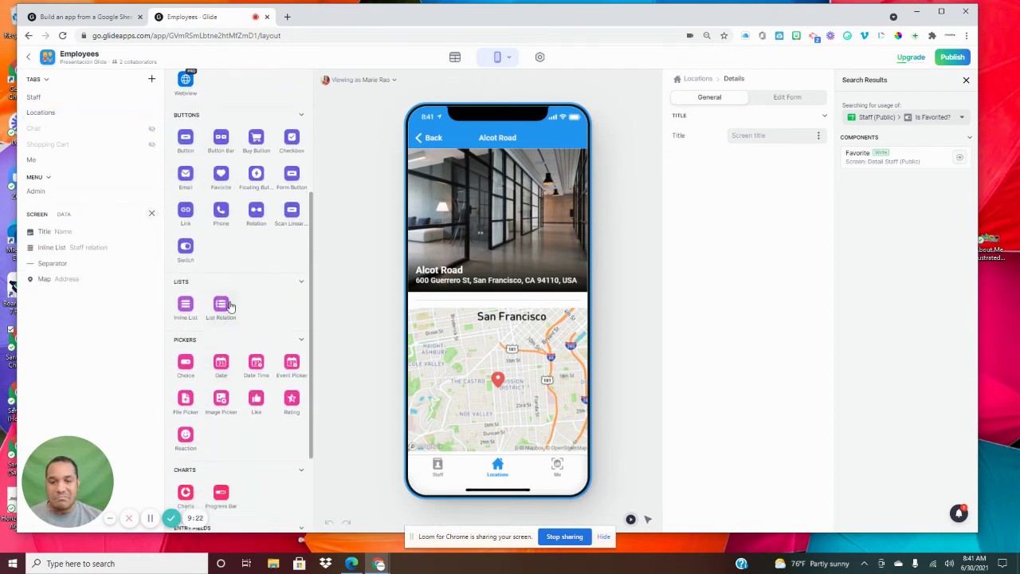
pyautogui.click(229, 306)
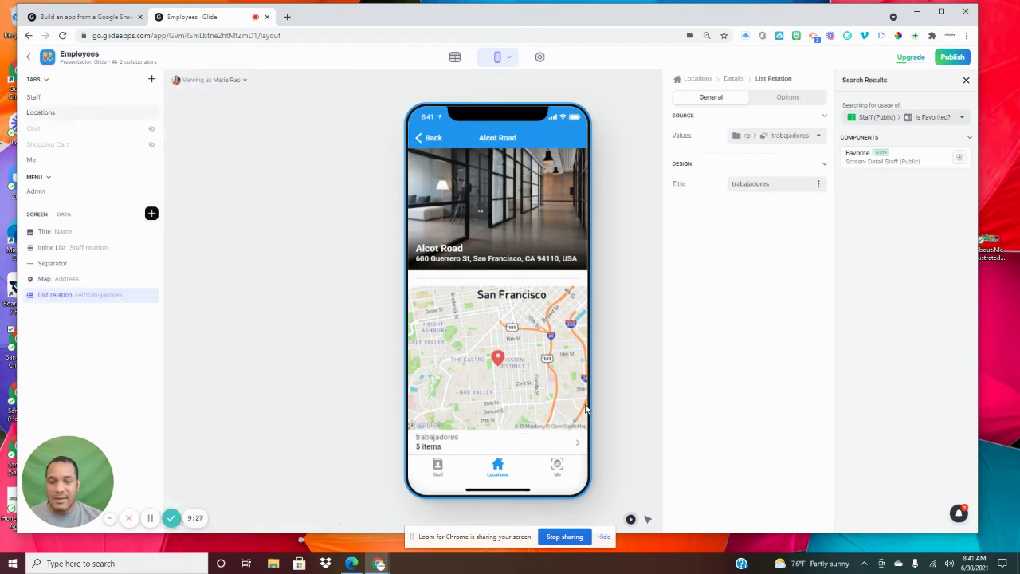
pyautogui.moveTo(135, 294); pyautogui.dragTo(90, 255)
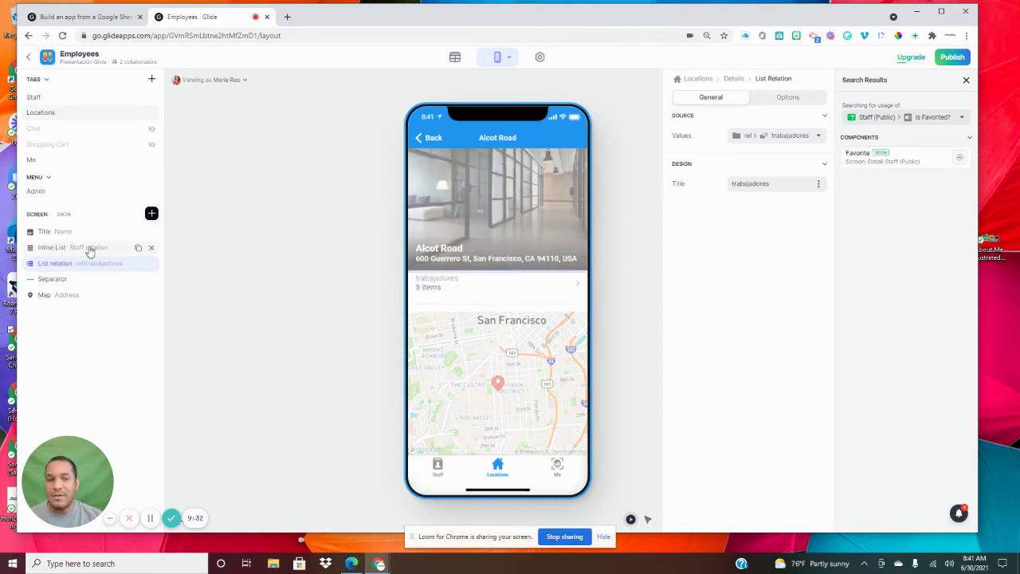
# Set the Inline List's source values to the rel/trabajadores relation and check the staff tiles in the preview.
pyautogui.click(89, 250)
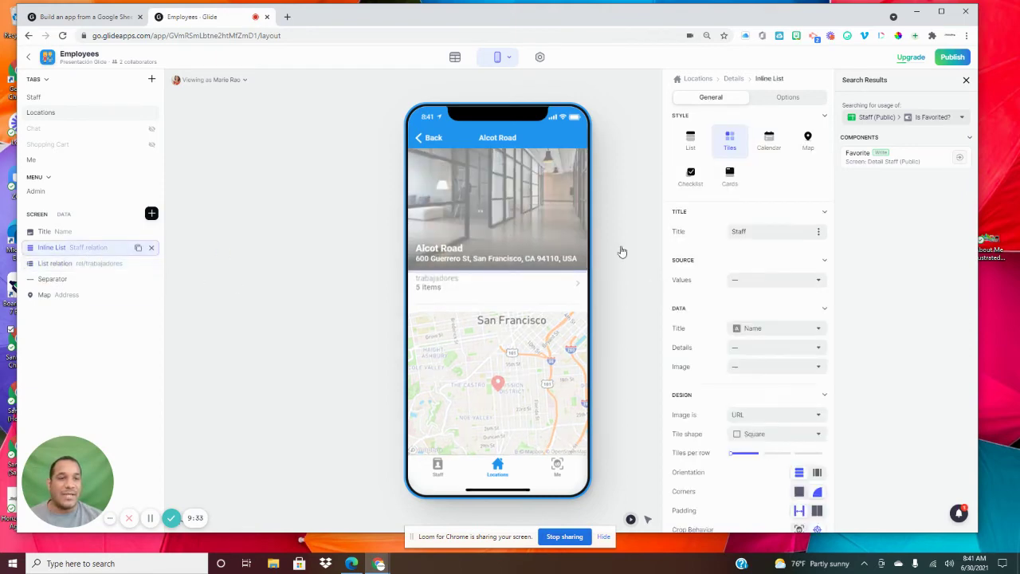
pyautogui.click(781, 281)
pyautogui.moveTo(751, 361)
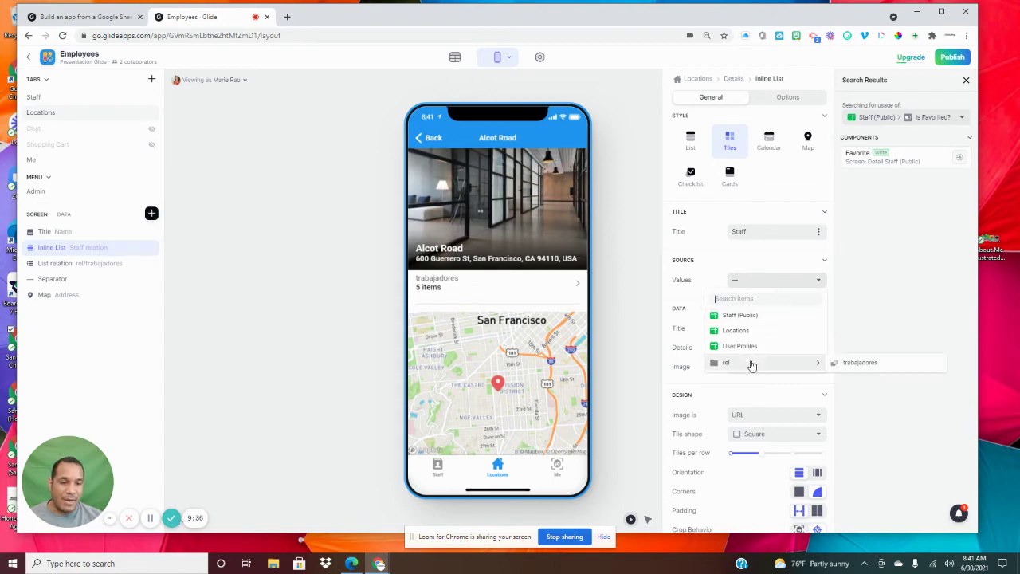
pyautogui.click(850, 365)
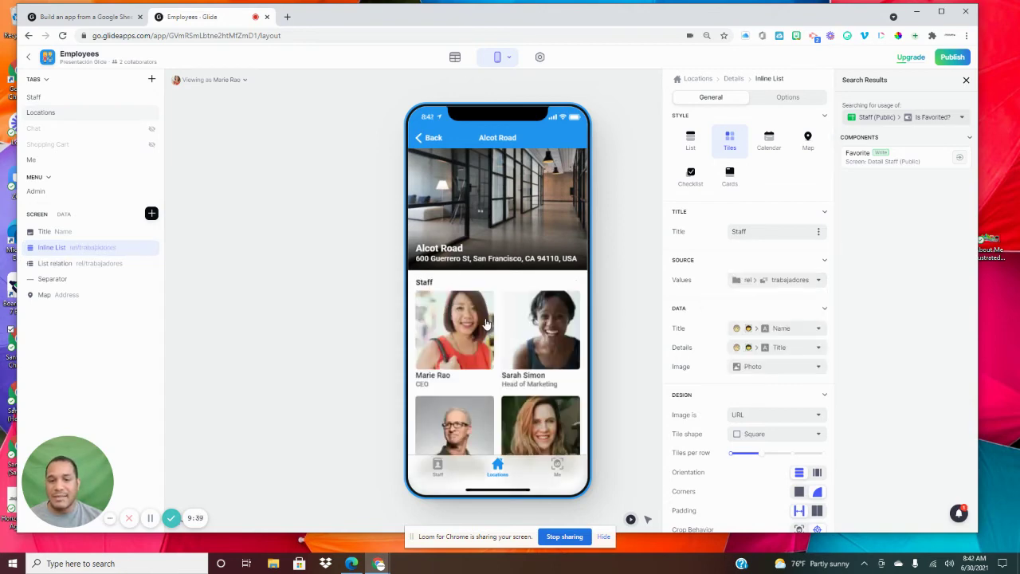
pyautogui.scroll(-5, 487, 322)
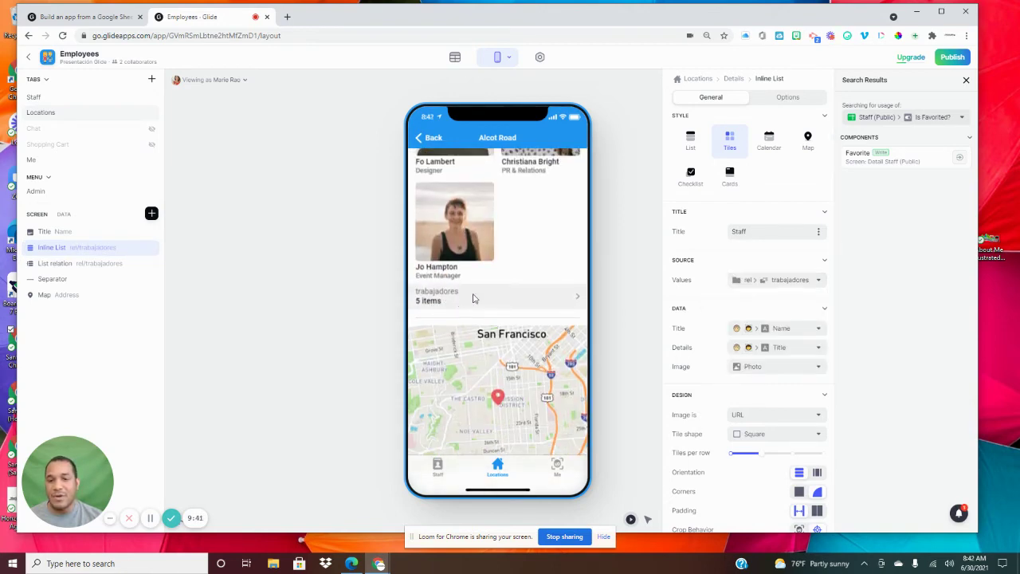
pyautogui.scroll(5, 481, 298)
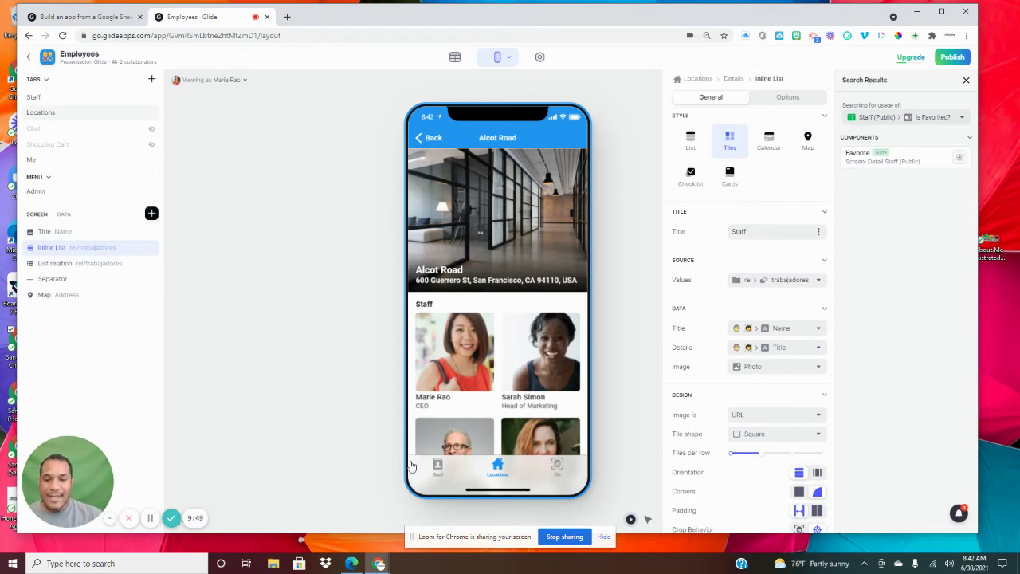
# Copy the Notes component from the CEO's details screen under Staff.
pyautogui.click(437, 468)
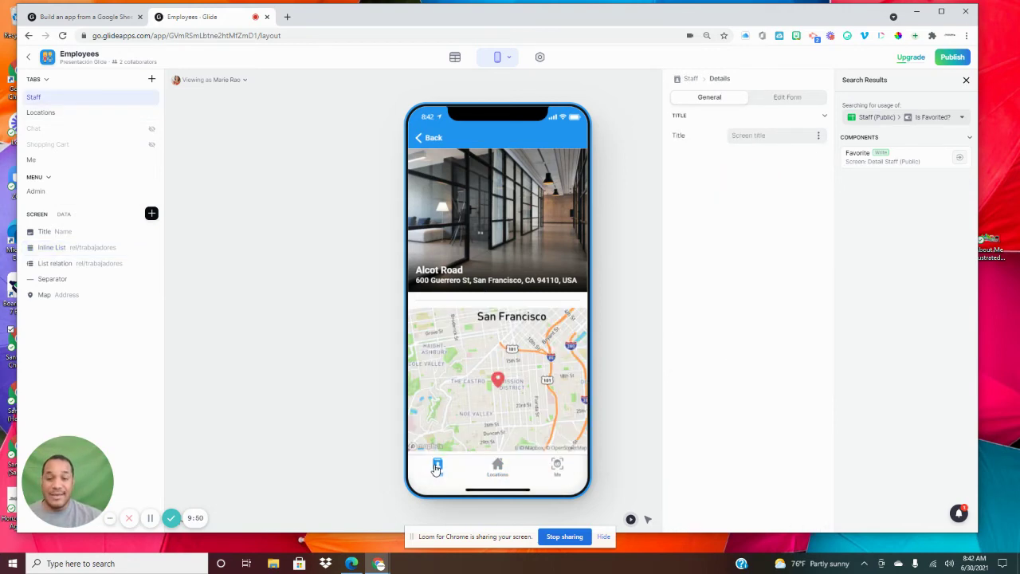
pyautogui.click(420, 138)
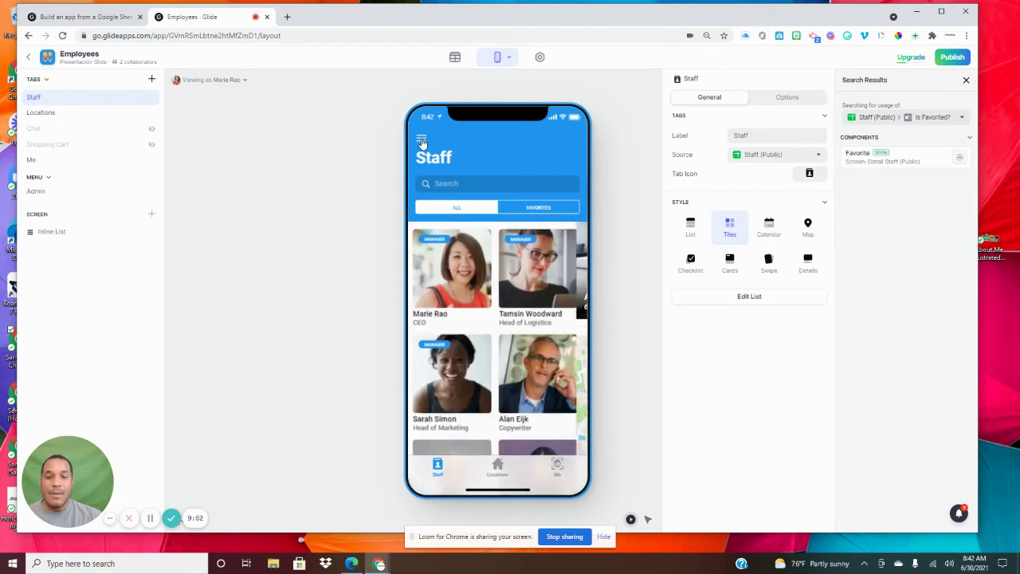
pyautogui.click(450, 262)
pyautogui.scroll(-3, 496, 257)
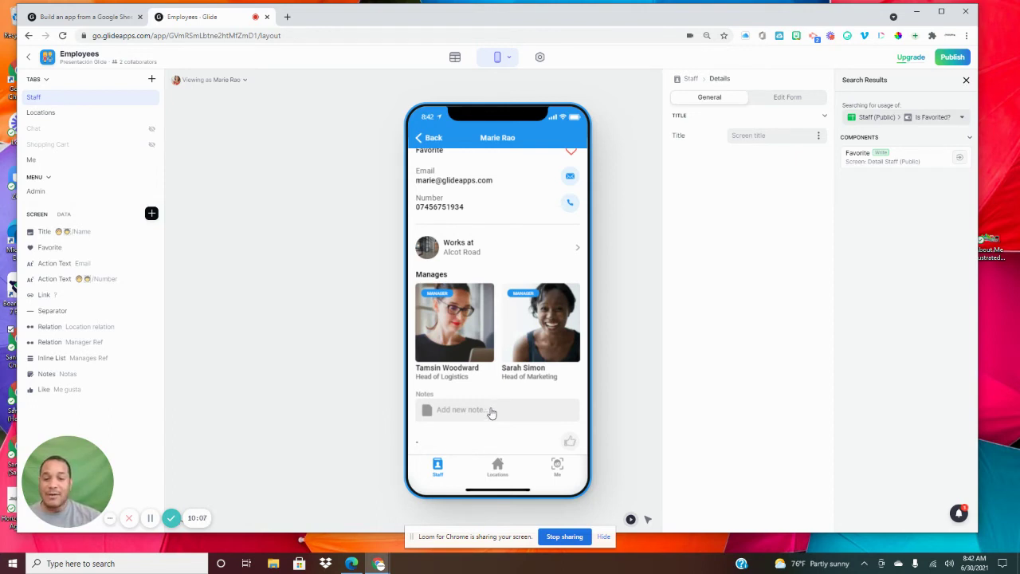
pyautogui.rightClick(492, 412)
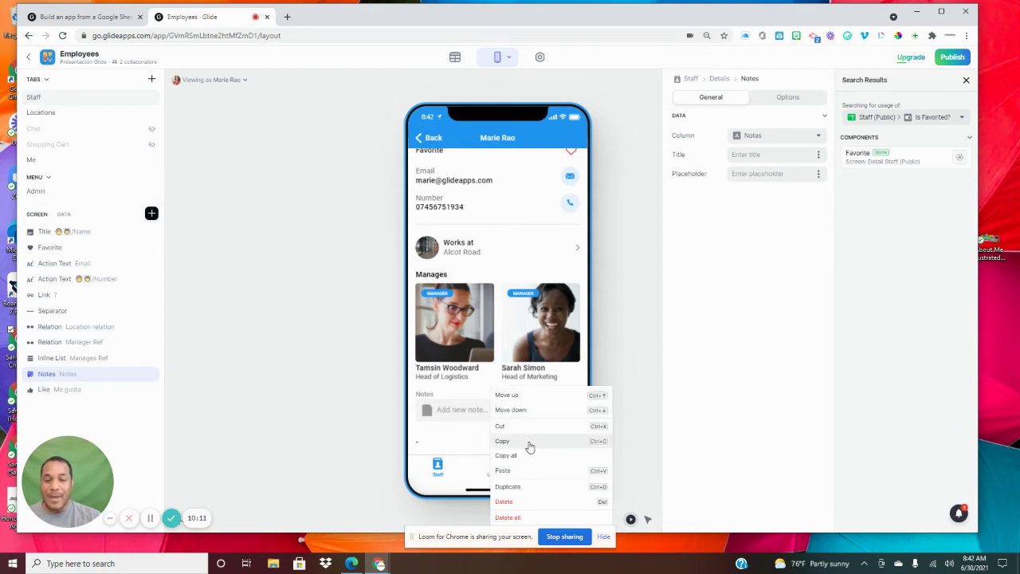
pyautogui.click(530, 445)
# Paste the Notes component into the Me screen just above the Private Information section and review the screen.
pyautogui.click(560, 472)
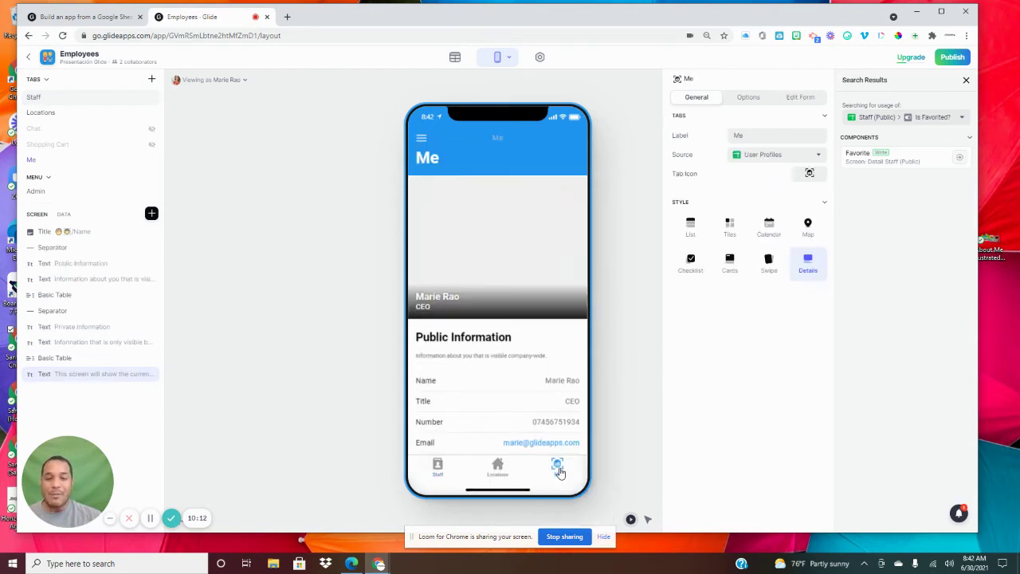
pyautogui.scroll(-3, 502, 392)
pyautogui.scroll(5, 500, 392)
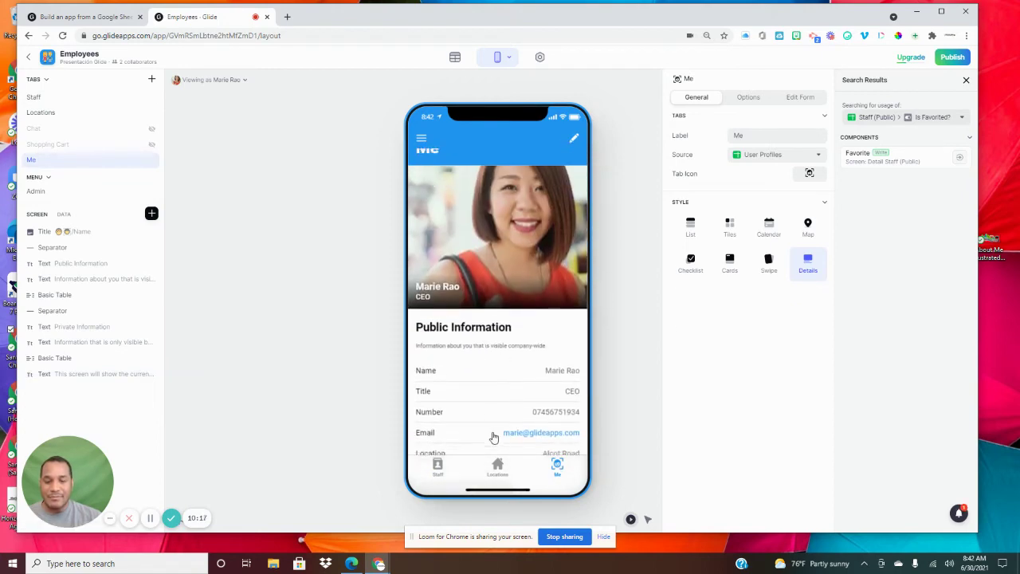
pyautogui.scroll(-3, 492, 433)
pyautogui.rightClick(459, 214)
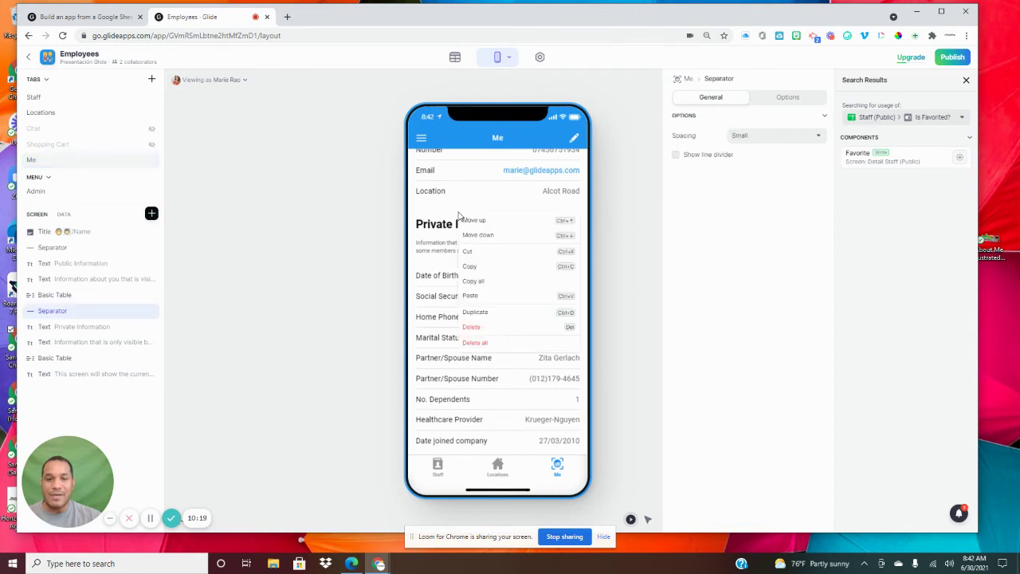
pyautogui.click(470, 296)
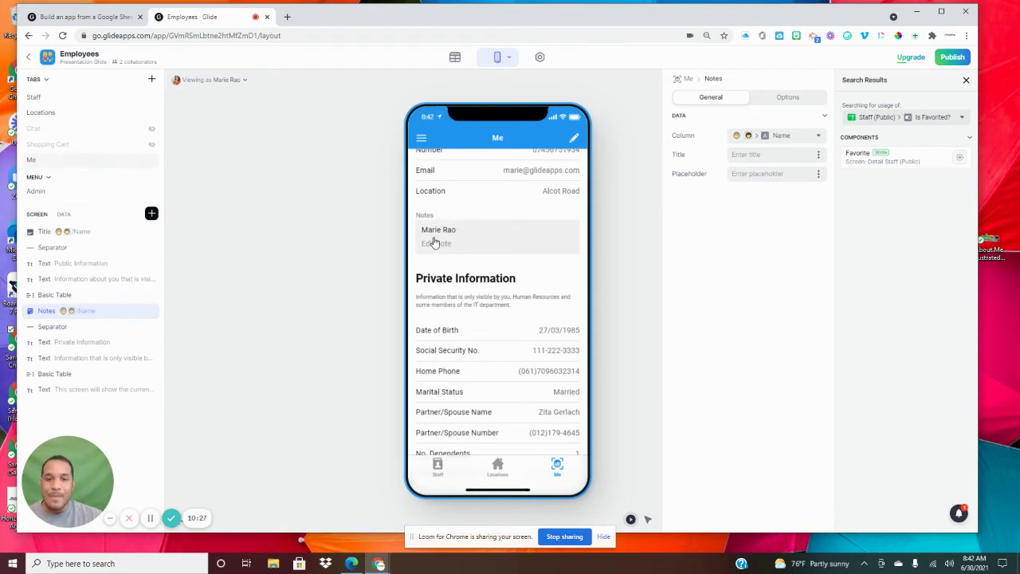
pyautogui.scroll(5, 443, 271)
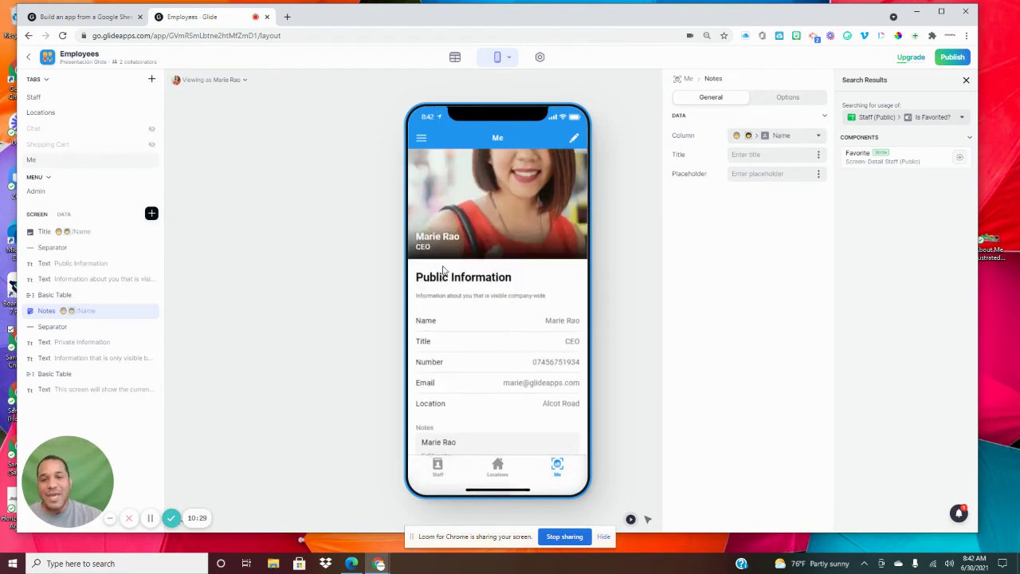
# Add a user-specific text column named Notas to the Me screen's data.
pyautogui.scroll(-5, 470, 279)
pyautogui.scroll(3, 500, 191)
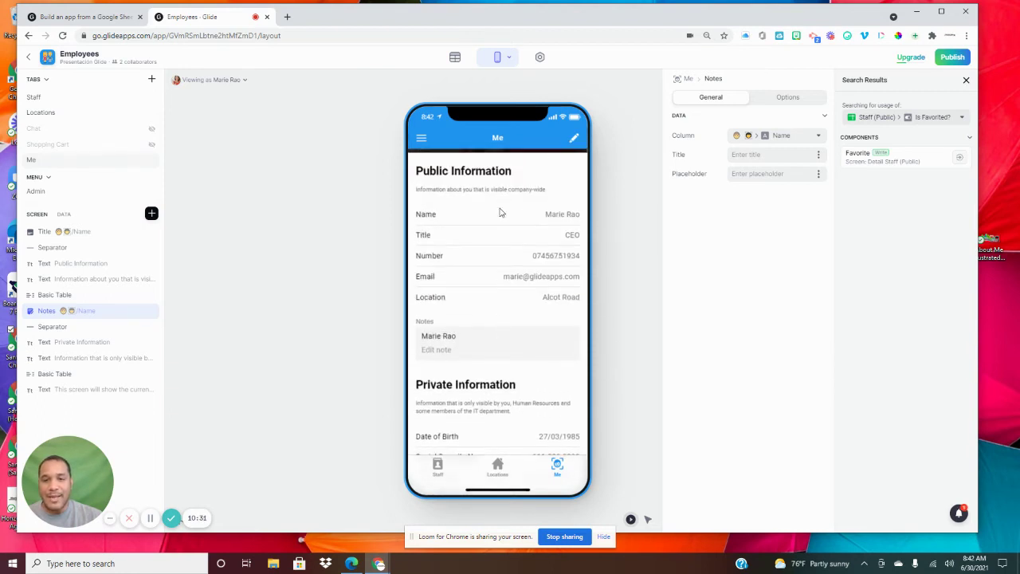
pyautogui.click(63, 214)
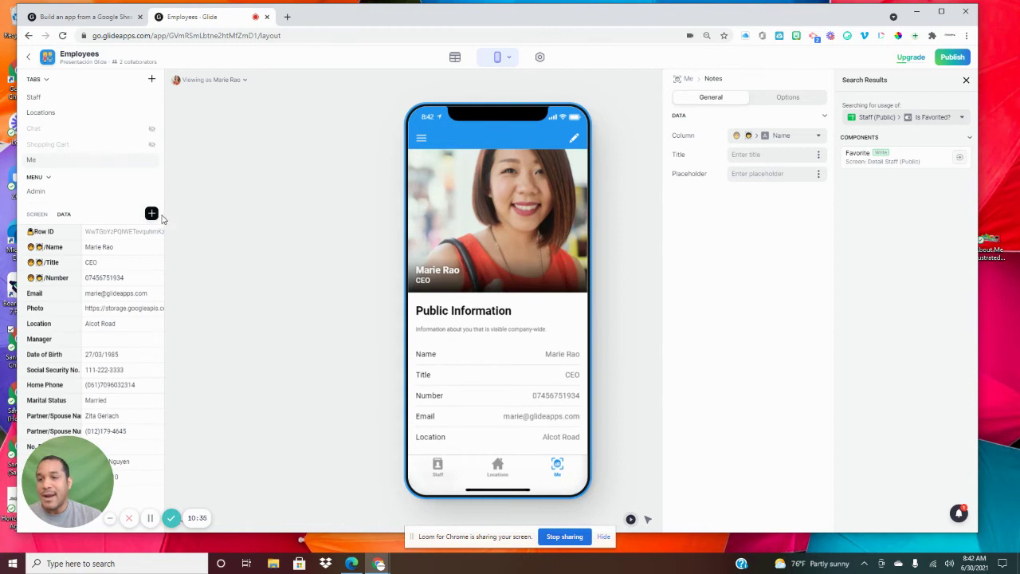
pyautogui.click(151, 214)
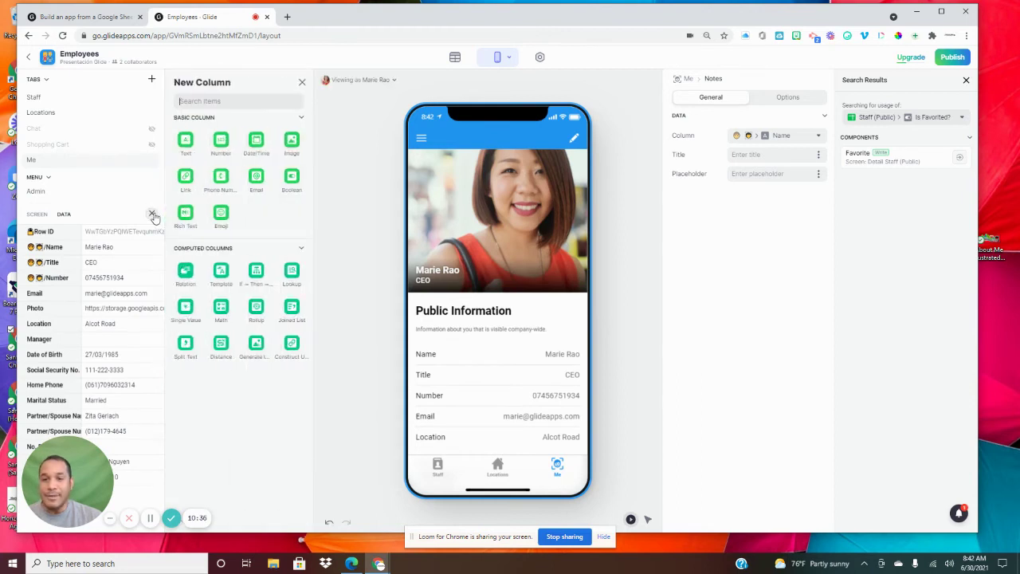
pyautogui.click(184, 140)
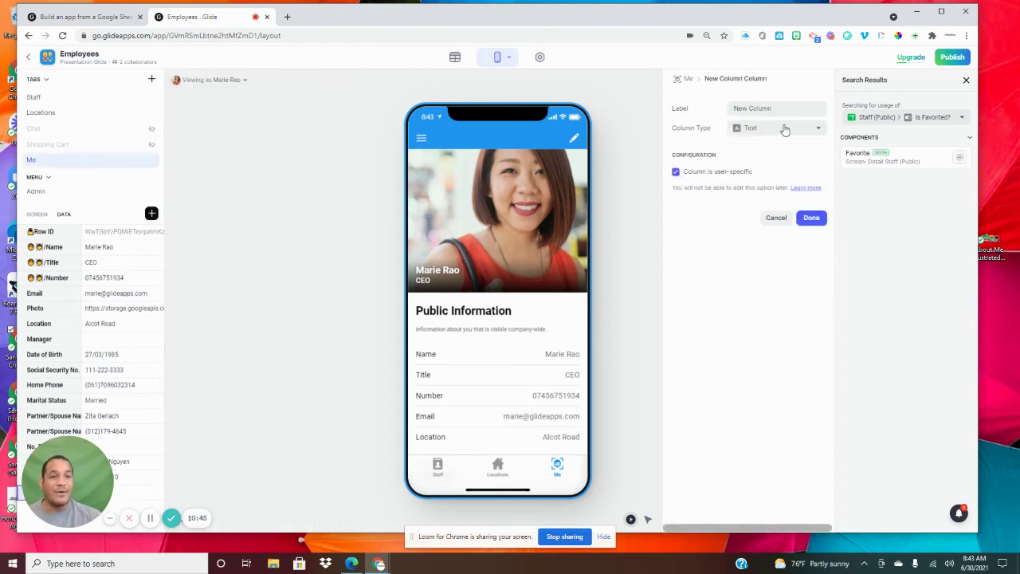
pyautogui.moveTo(768, 108); pyautogui.dragTo(734, 108)
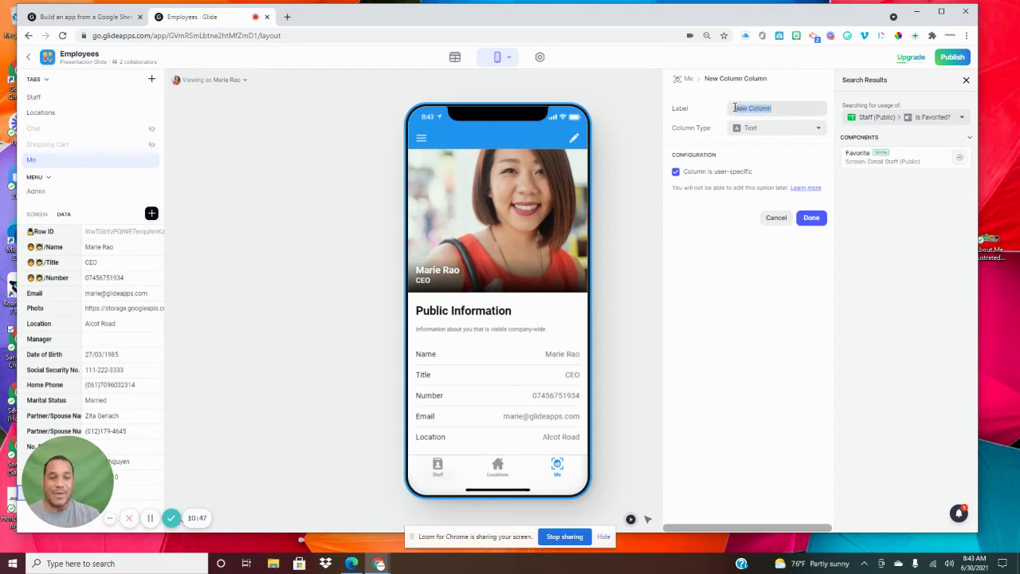
pyautogui.write('NOtas')
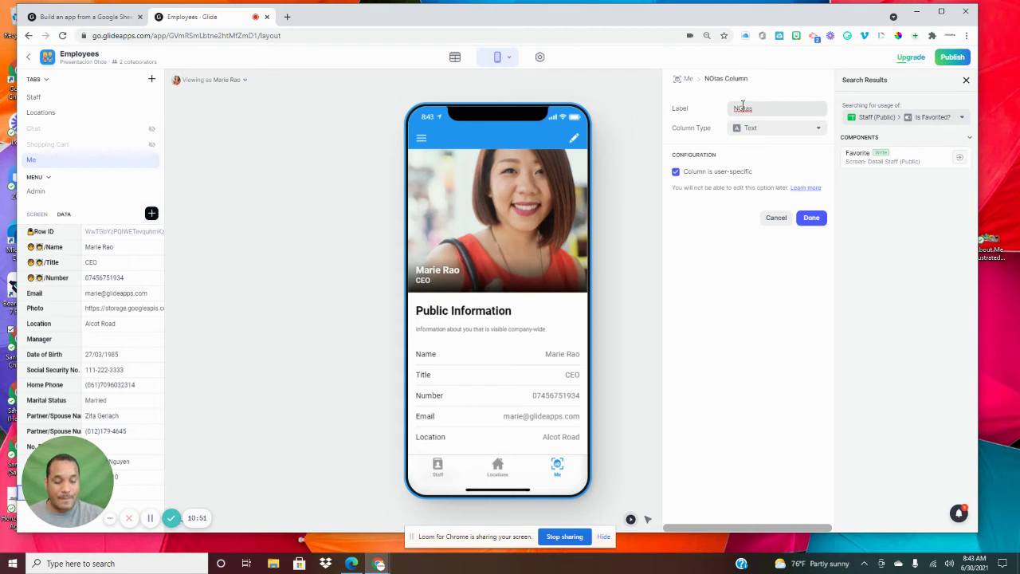
pyautogui.click(742, 106)
pyautogui.press('BackSpace')
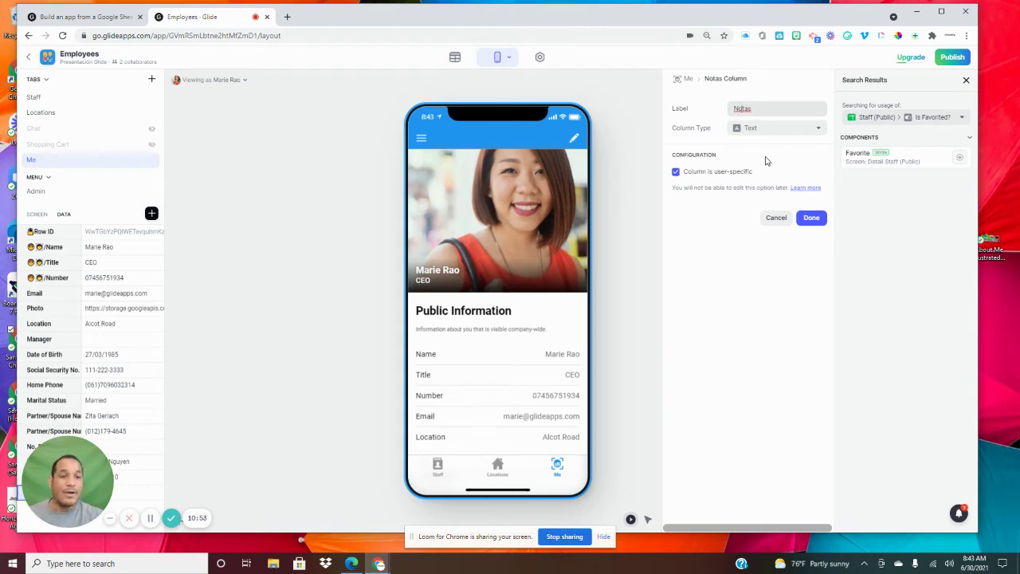
pyautogui.click(811, 219)
# Set the Me screen's Notes component to use the Notas column and review the screen.
pyautogui.scroll(-3, 518, 333)
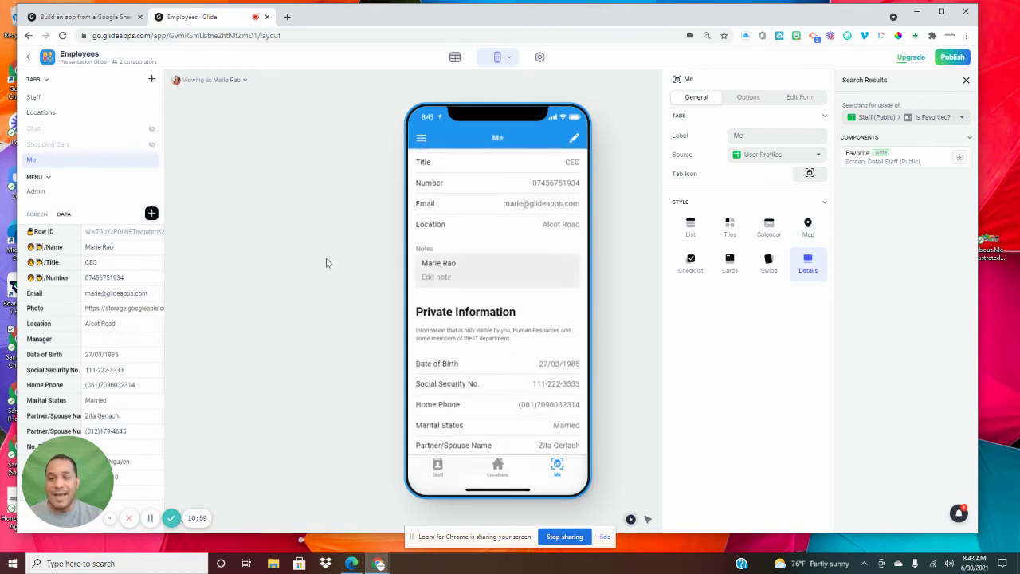
pyautogui.click(38, 214)
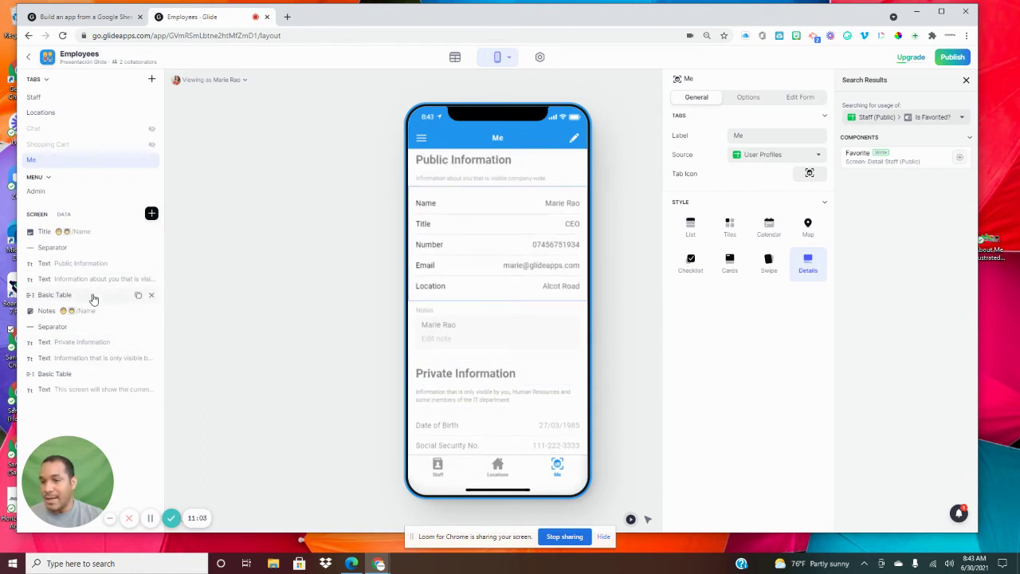
pyautogui.click(93, 311)
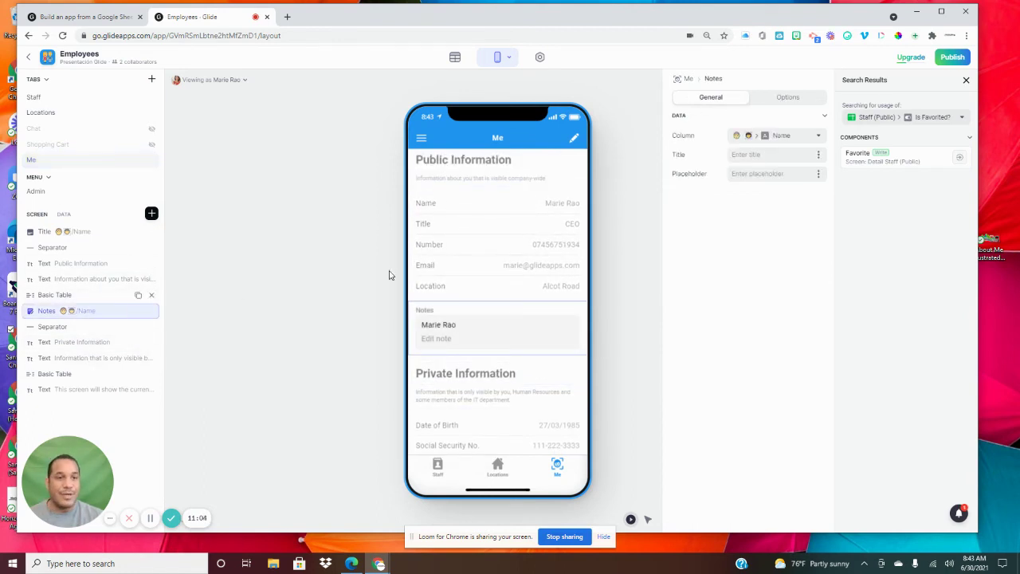
pyautogui.click(790, 137)
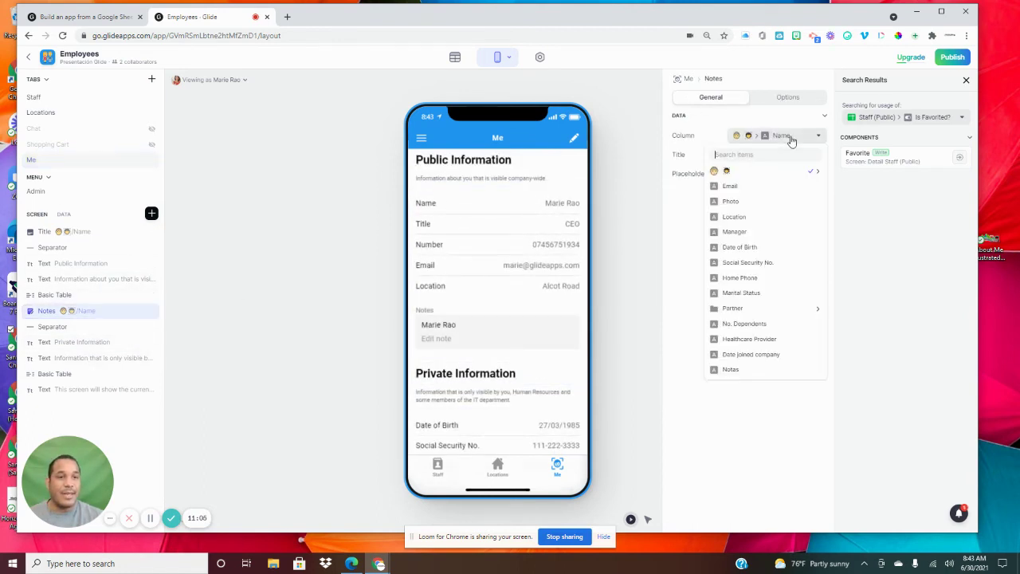
pyautogui.click(731, 369)
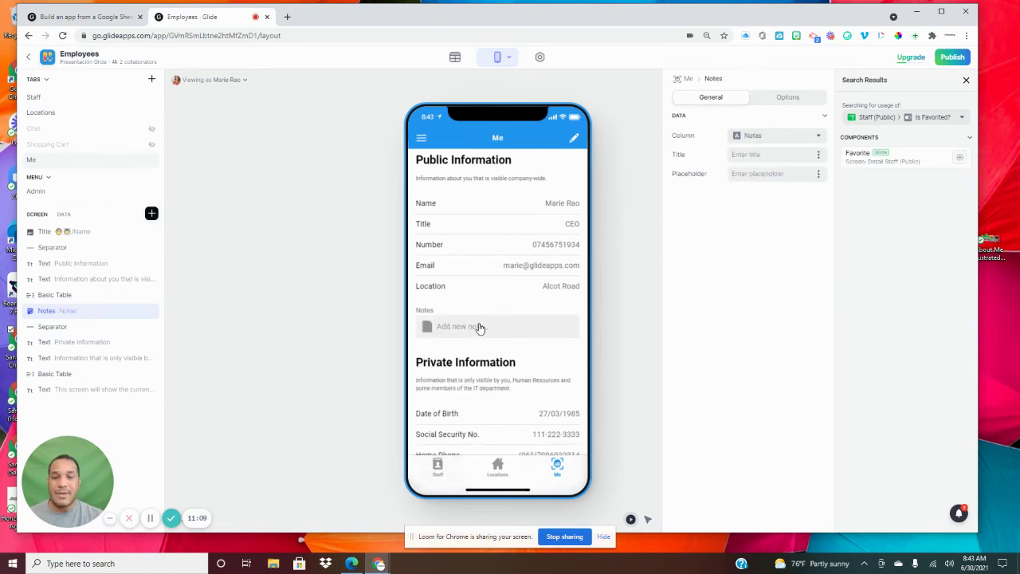
pyautogui.scroll(-2, 480, 327)
pyautogui.scroll(4, 482, 311)
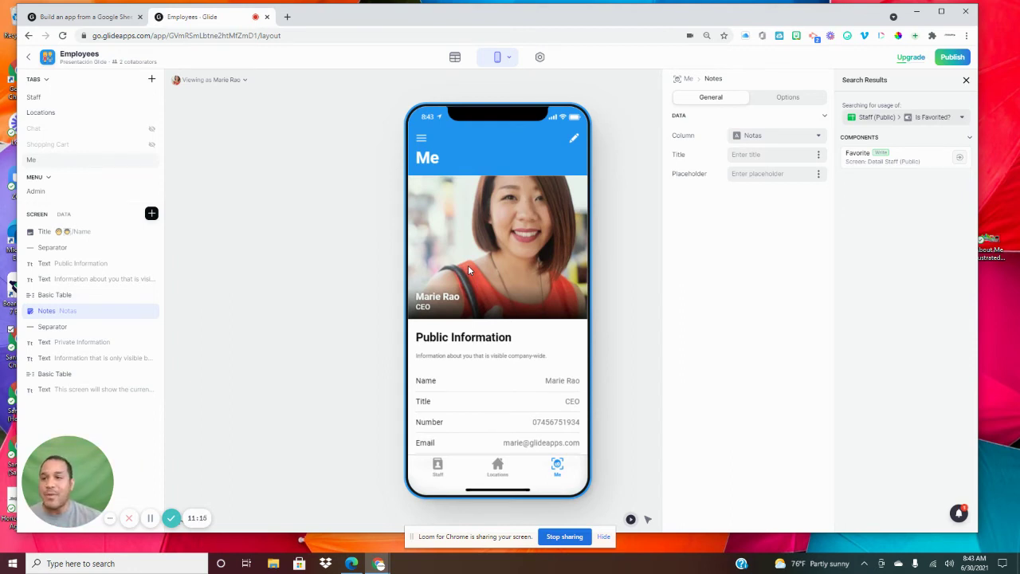
# Add a new tab and delete all components from the CEO's details screen in it.
pyautogui.click(153, 81)
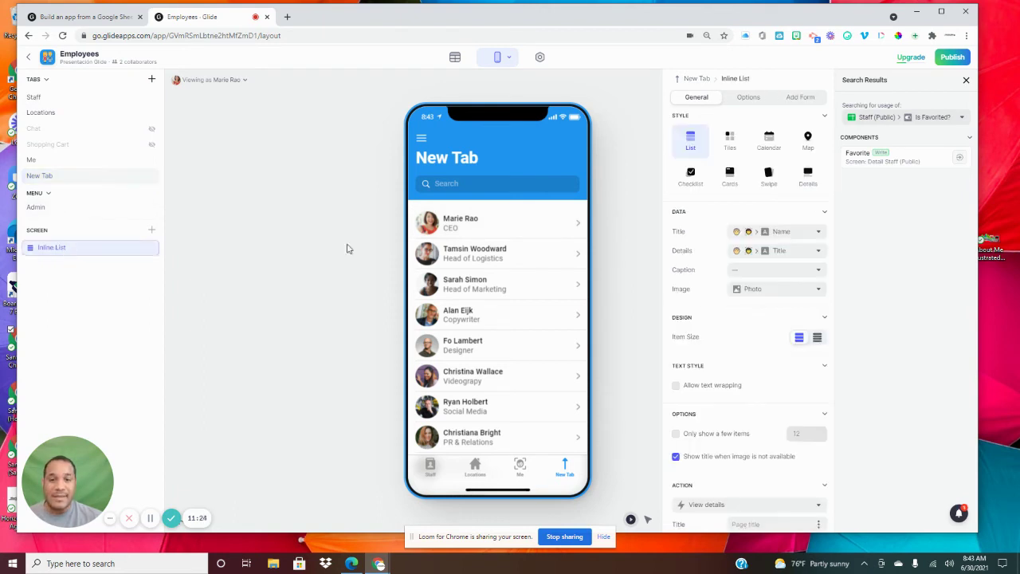
pyautogui.click(506, 228)
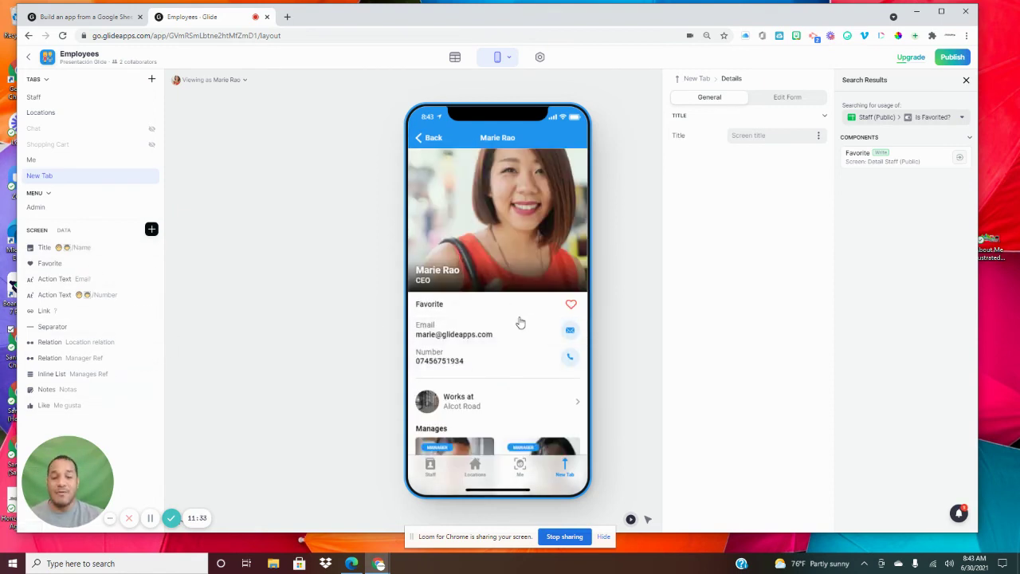
pyautogui.rightClick(518, 328)
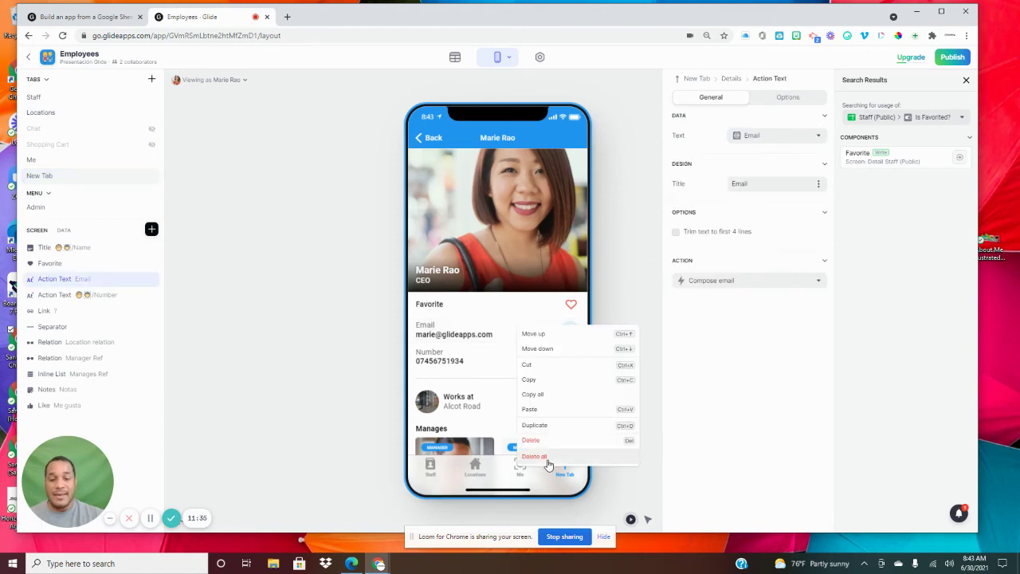
pyautogui.click(548, 460)
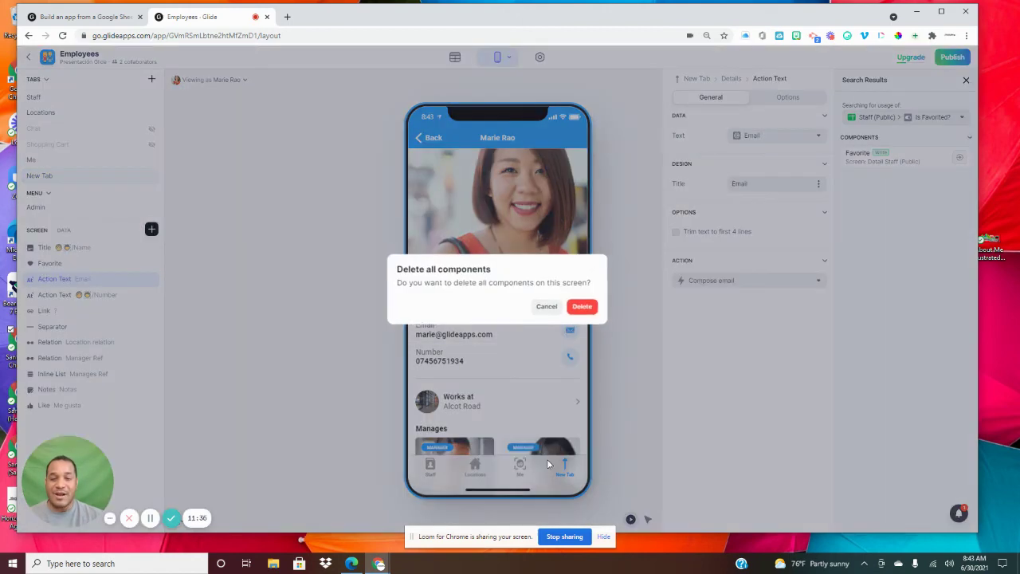
pyautogui.click(584, 308)
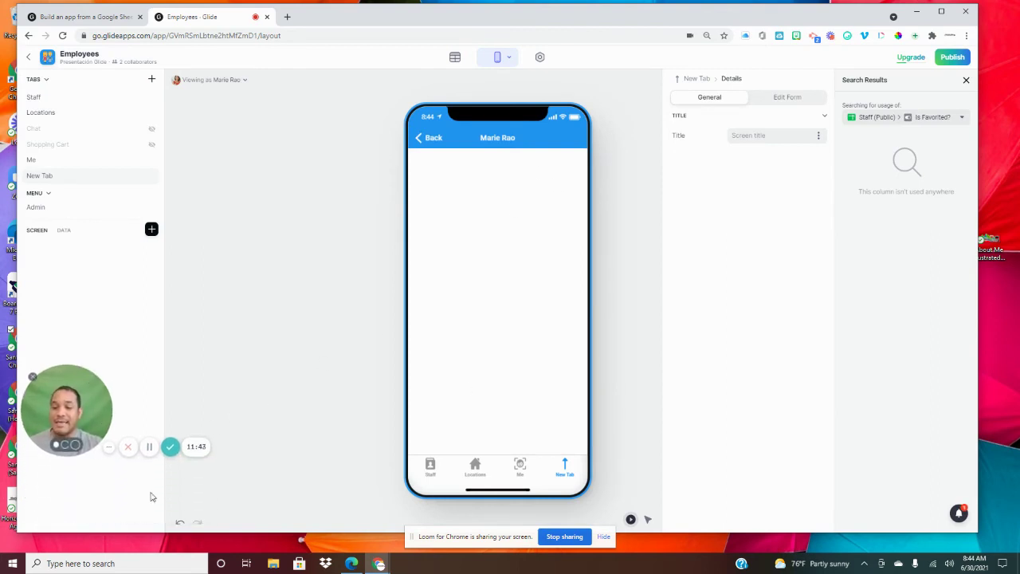
# Undo the deletion of all components on the CEO's details screen, and delete the new tab.
pyautogui.click(180, 523)
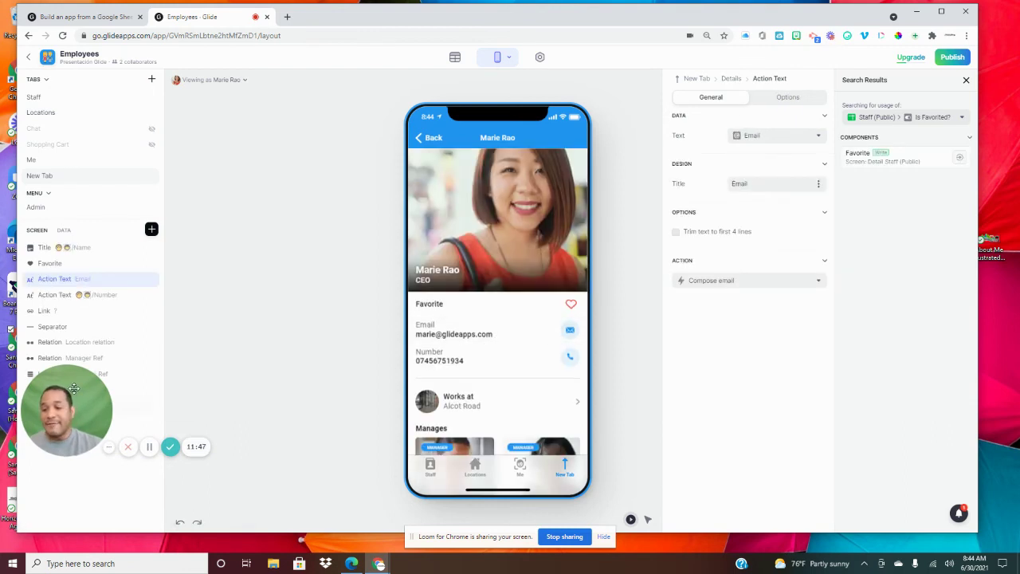
pyautogui.moveTo(74, 388); pyautogui.dragTo(76, 451)
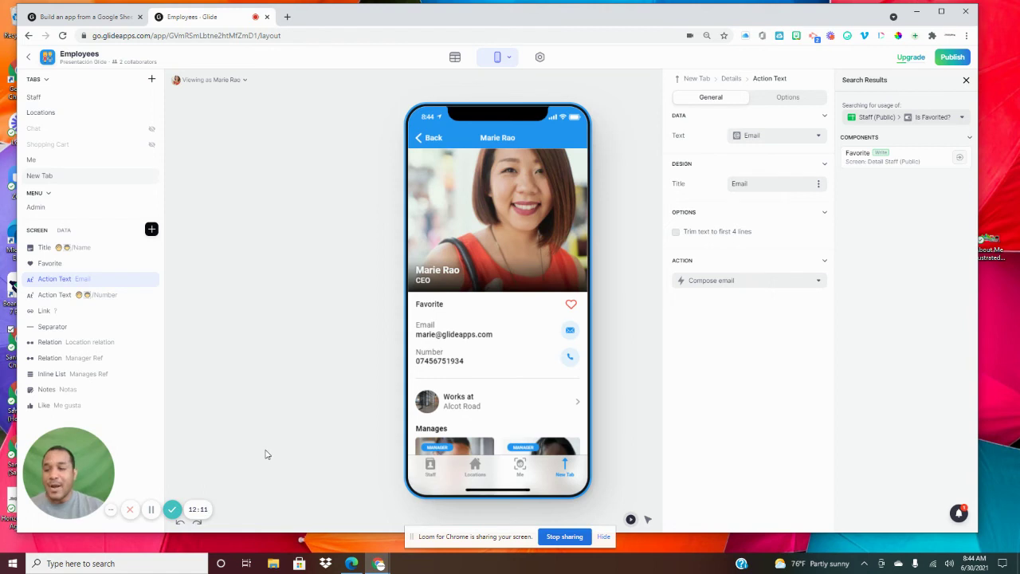
pyautogui.click(429, 141)
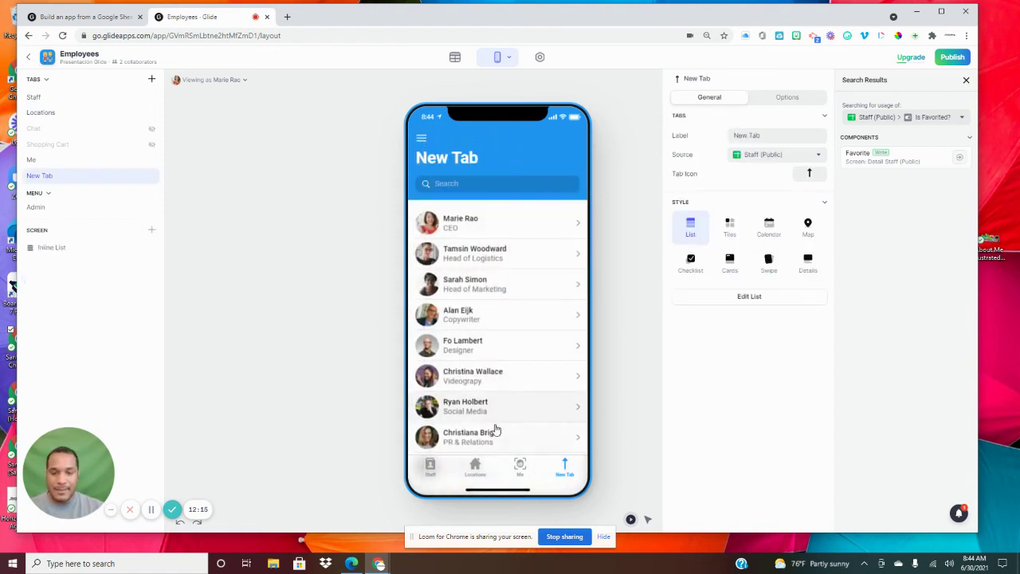
pyautogui.rightClick(59, 184)
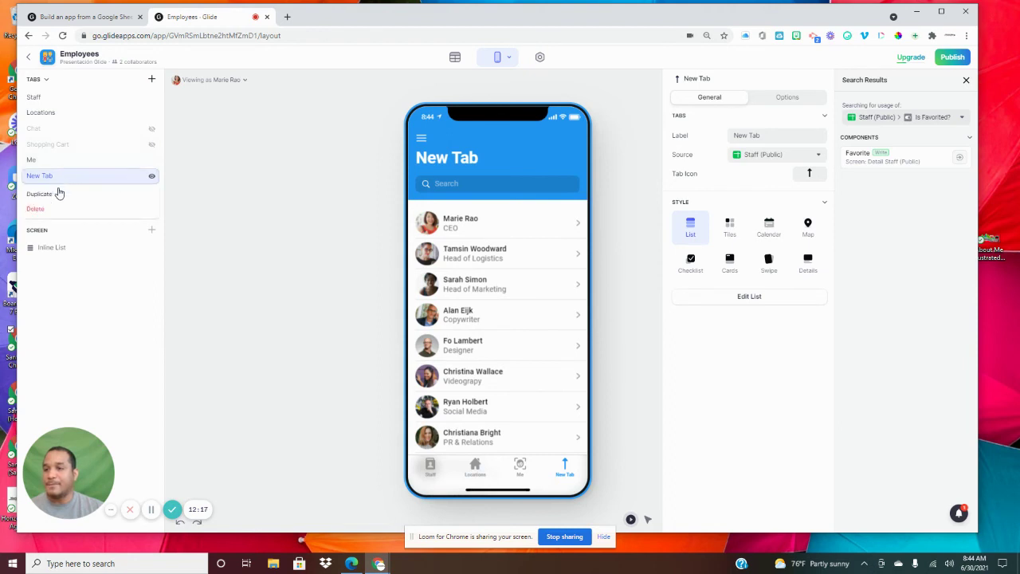
pyautogui.click(55, 210)
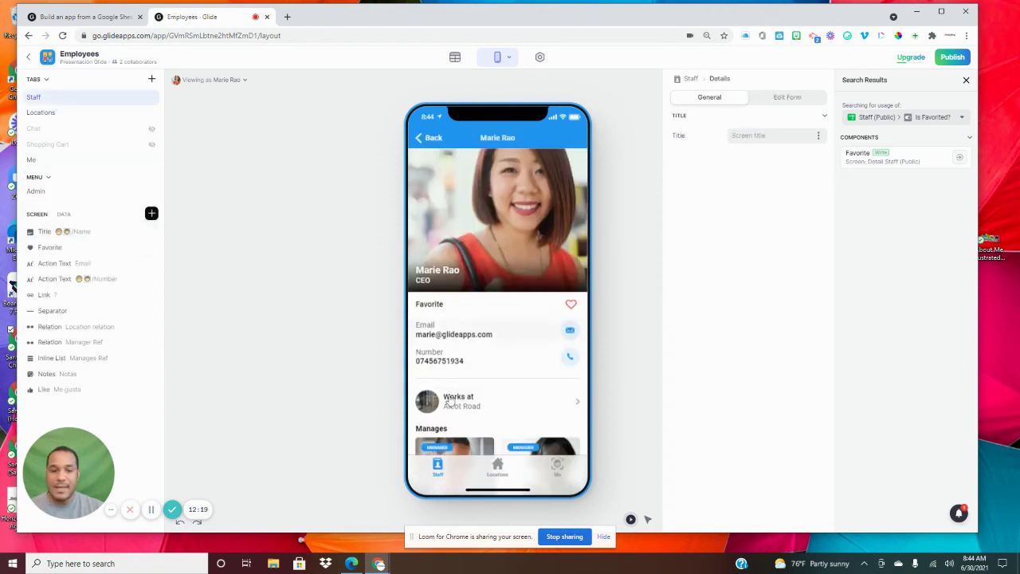
# Copy the Add New Location button from the Admin screen.
pyautogui.click(495, 472)
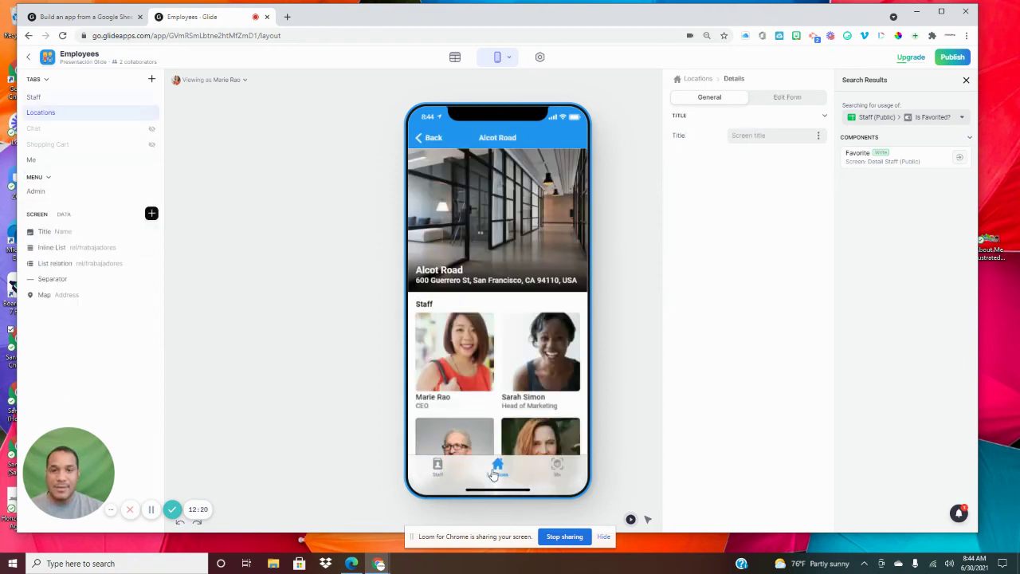
pyautogui.click(426, 140)
pyautogui.click(427, 141)
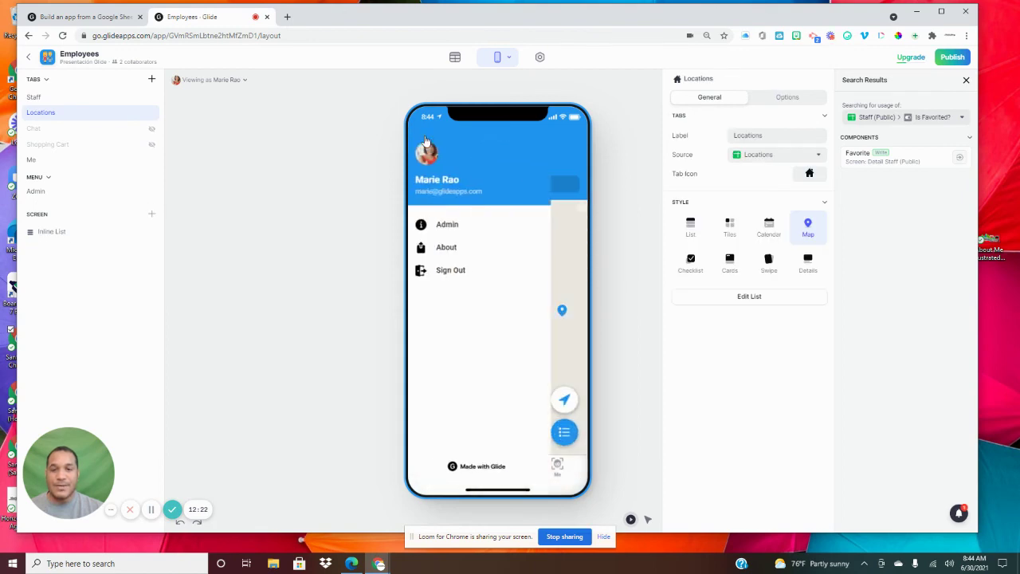
pyautogui.click(451, 226)
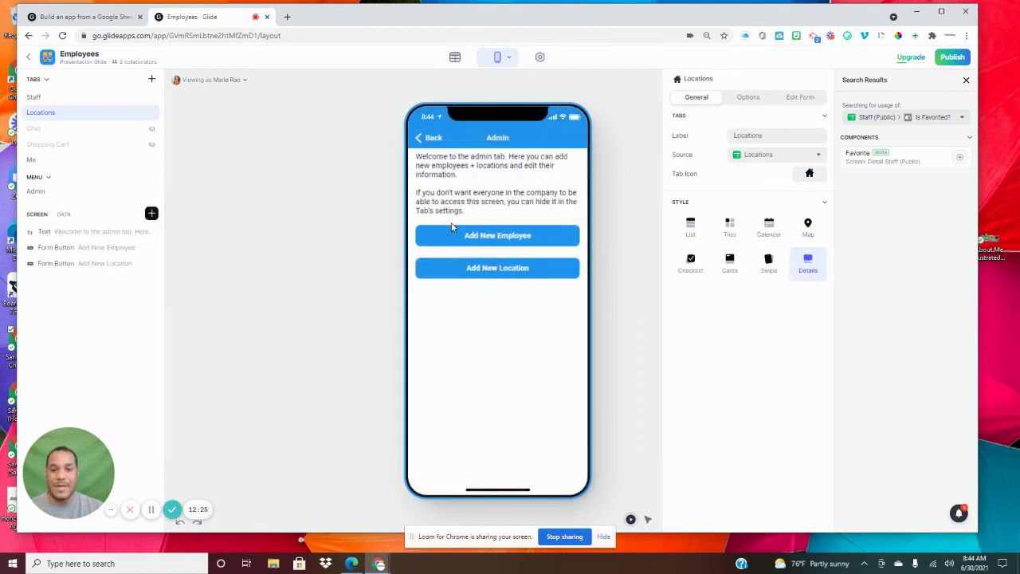
pyautogui.rightClick(495, 273)
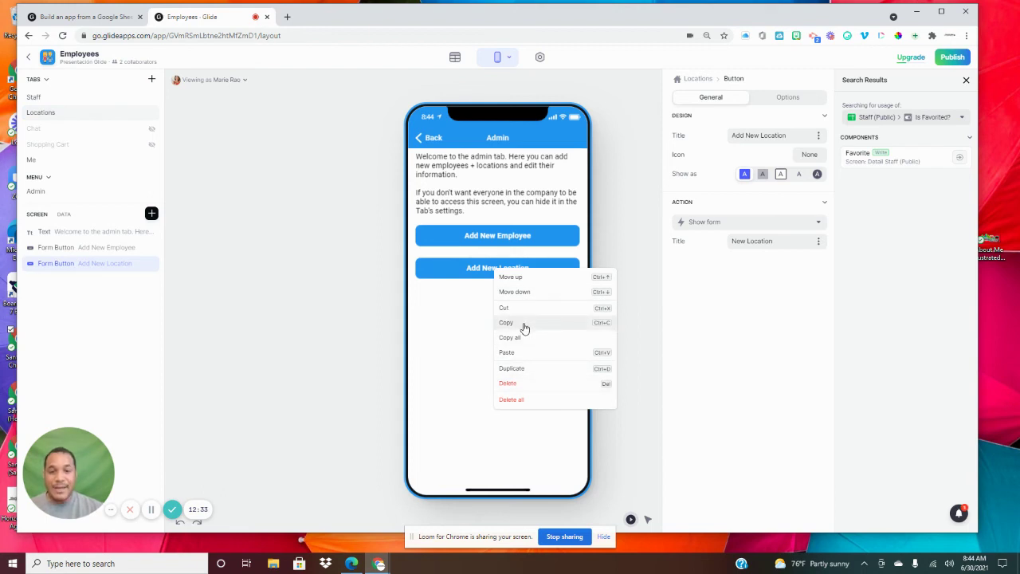
pyautogui.click(525, 327)
# Paste the Add New Location button into the Smithville Ave details screen between the List relation and the Separator.
pyautogui.click(436, 147)
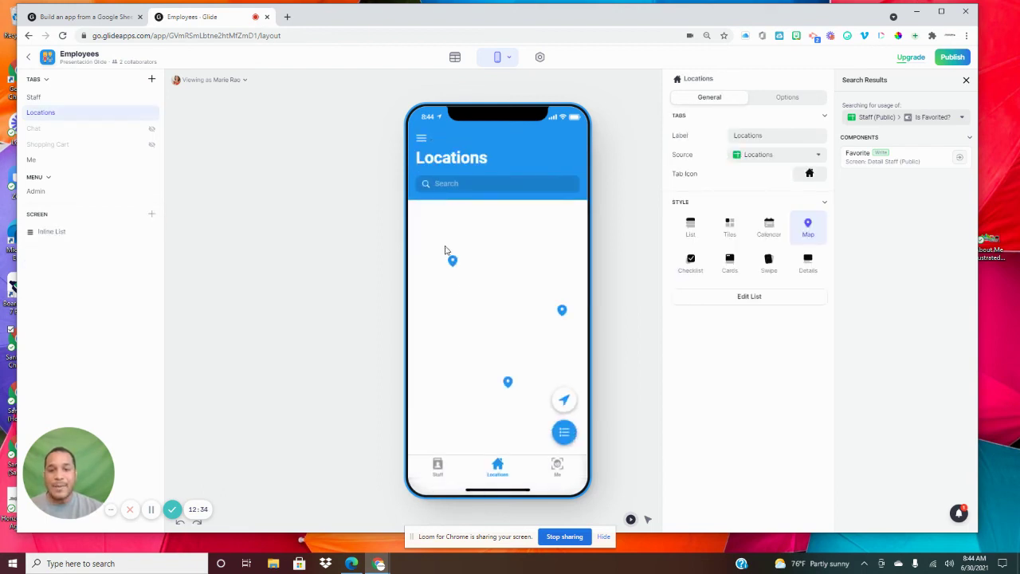
pyautogui.click(563, 432)
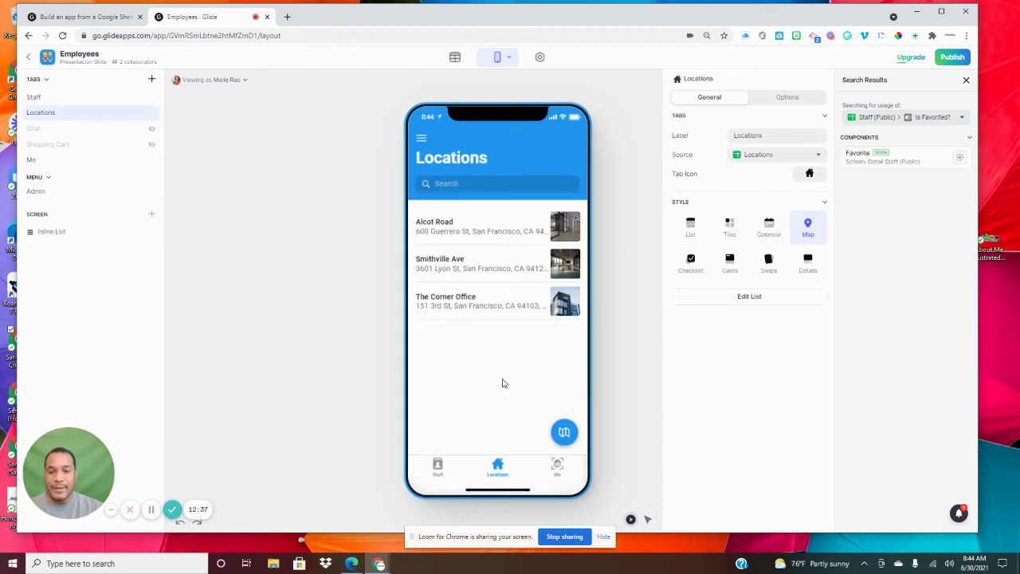
pyautogui.rightClick(503, 384)
pyautogui.click(450, 376)
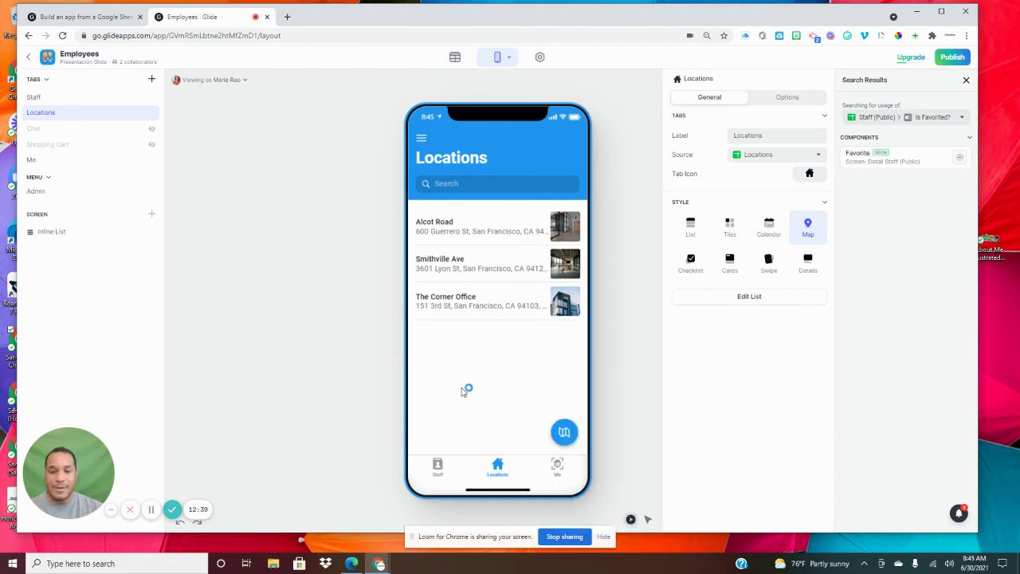
pyautogui.click(498, 271)
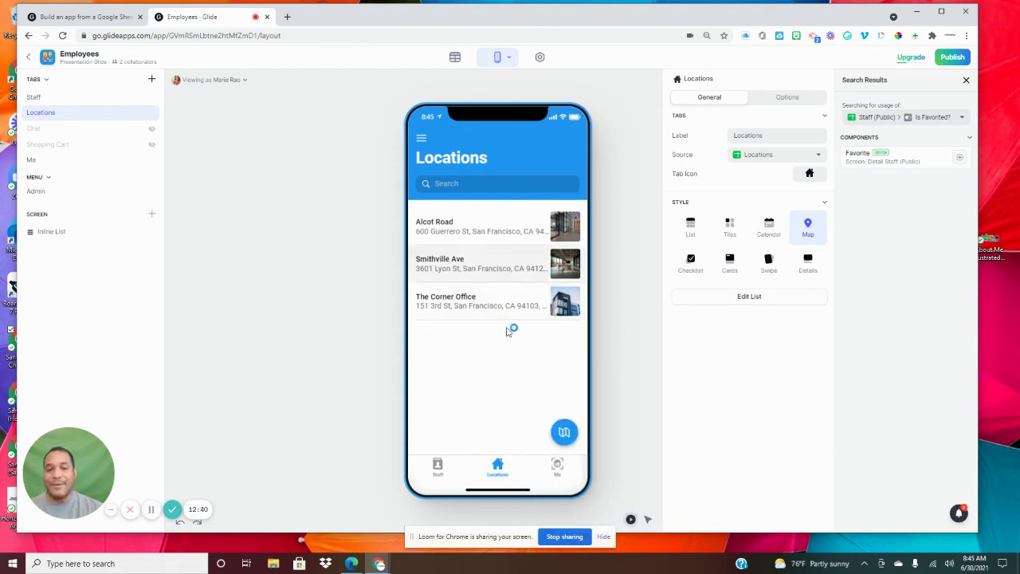
pyautogui.scroll(-5, 507, 361)
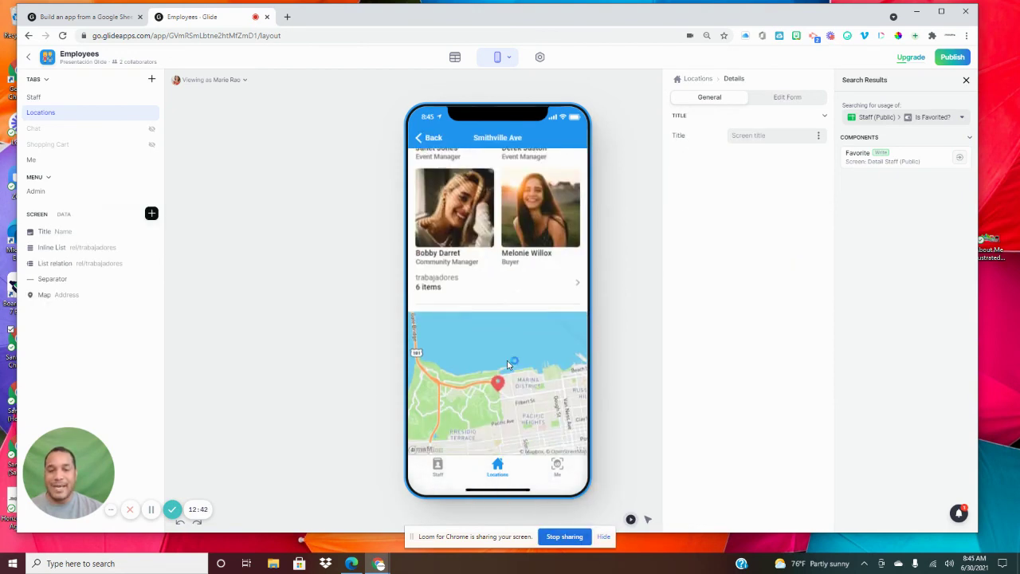
pyautogui.rightClick(491, 302)
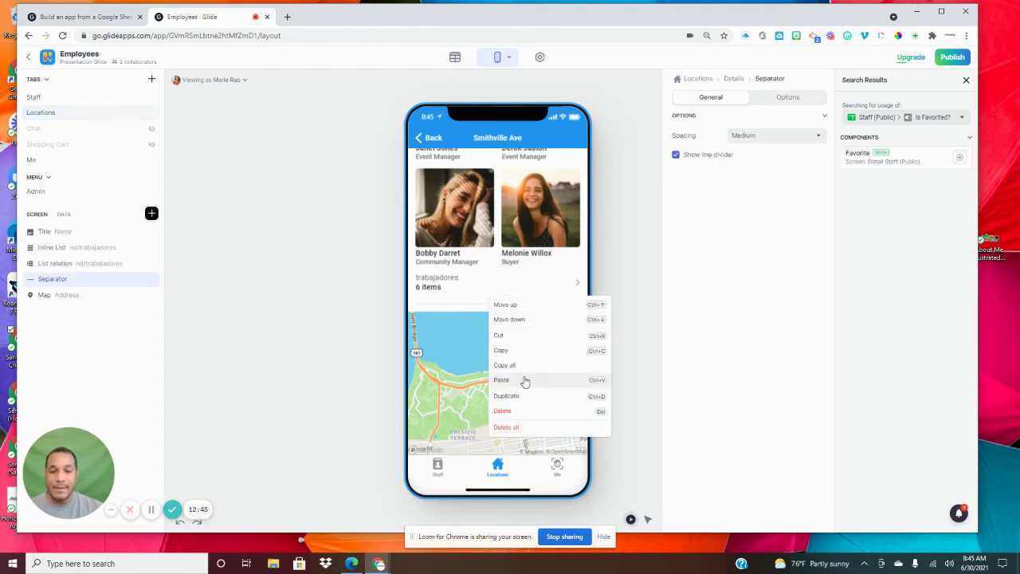
pyautogui.click(524, 380)
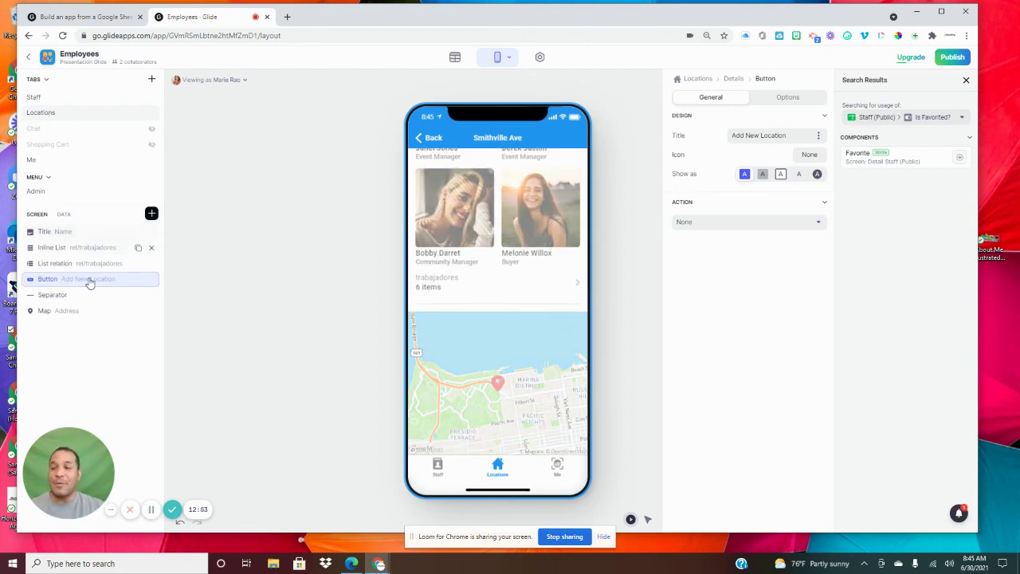
# Set the action of the pasted Add New Location button on the Smithville Ave details screen to Show form.
pyautogui.doubleClick(49, 279)
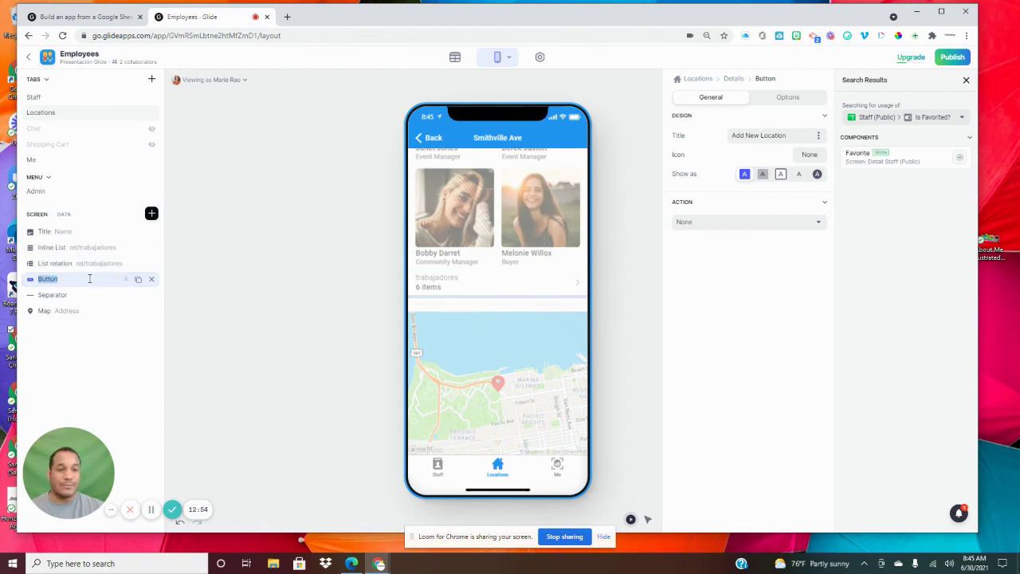
pyautogui.click(681, 223)
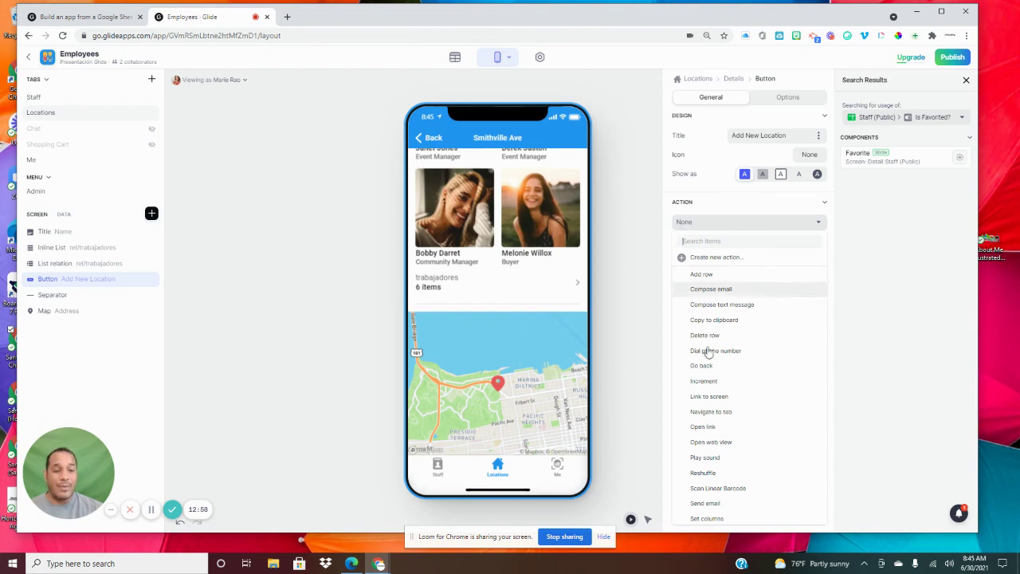
pyautogui.scroll(-2, 729, 410)
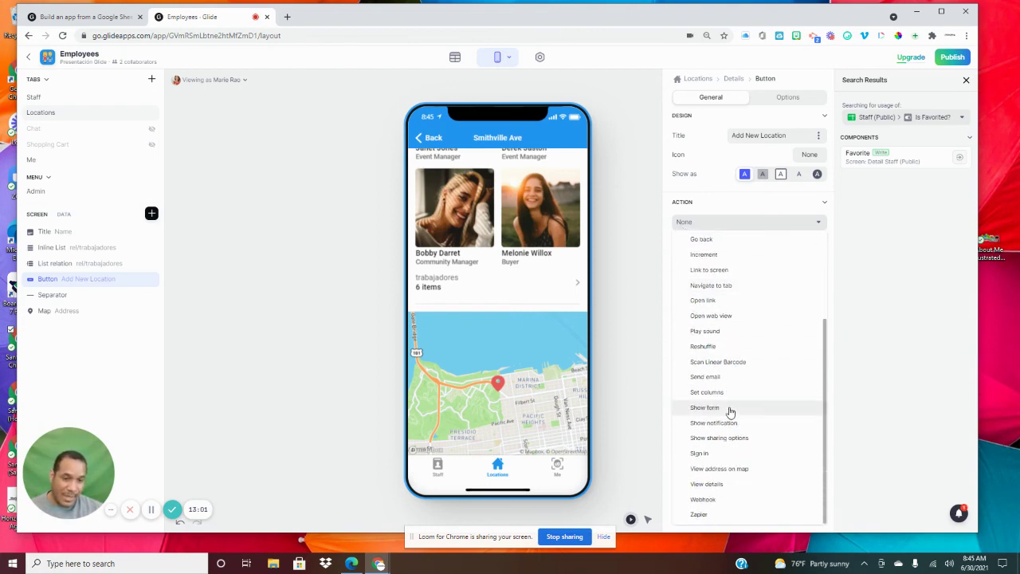
pyautogui.click(706, 462)
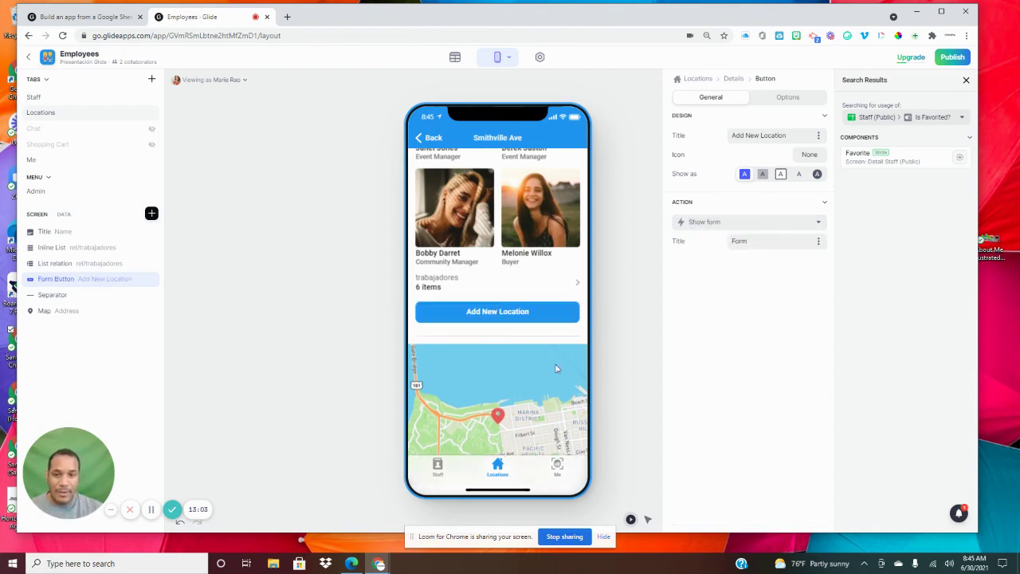
# Copy all components of the Admin screen's Add New Location form and leave the form.
pyautogui.click(420, 139)
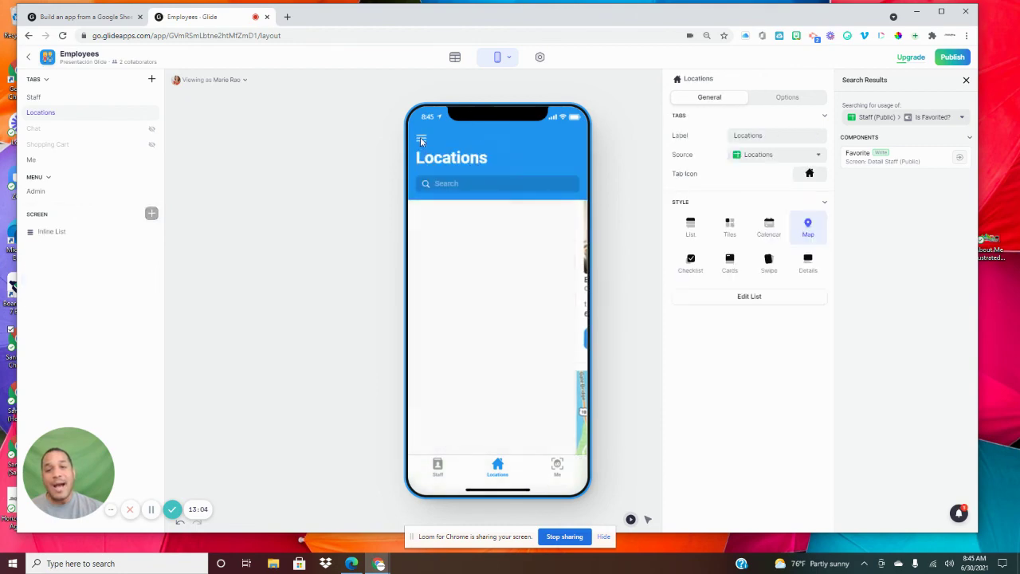
pyautogui.click(416, 138)
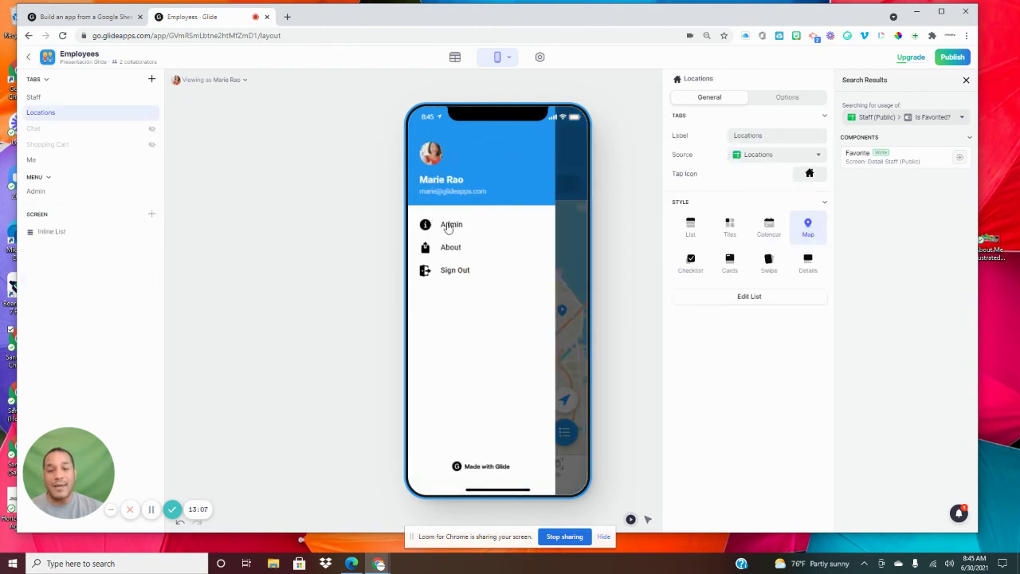
pyautogui.click(447, 225)
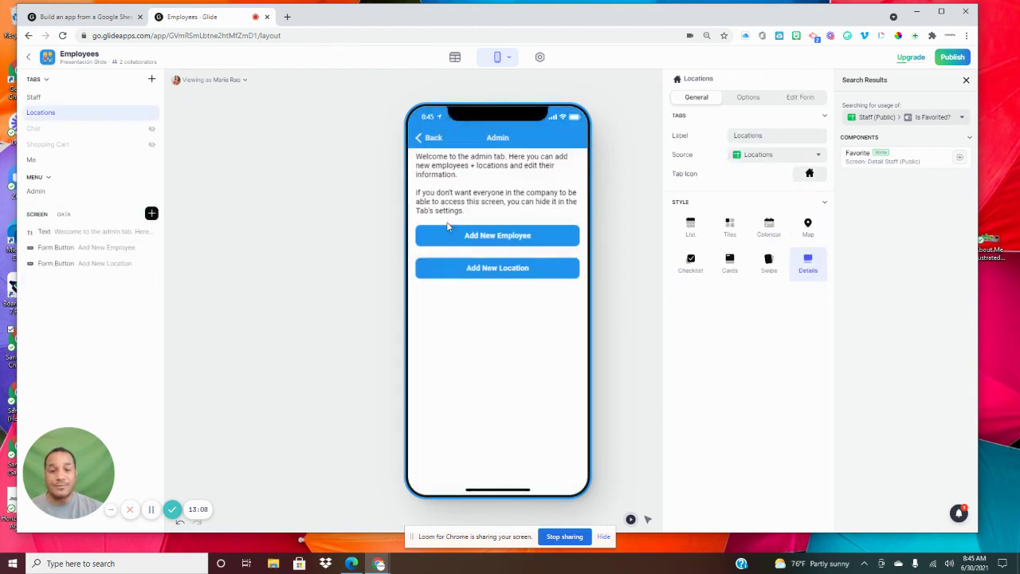
pyautogui.click(502, 275)
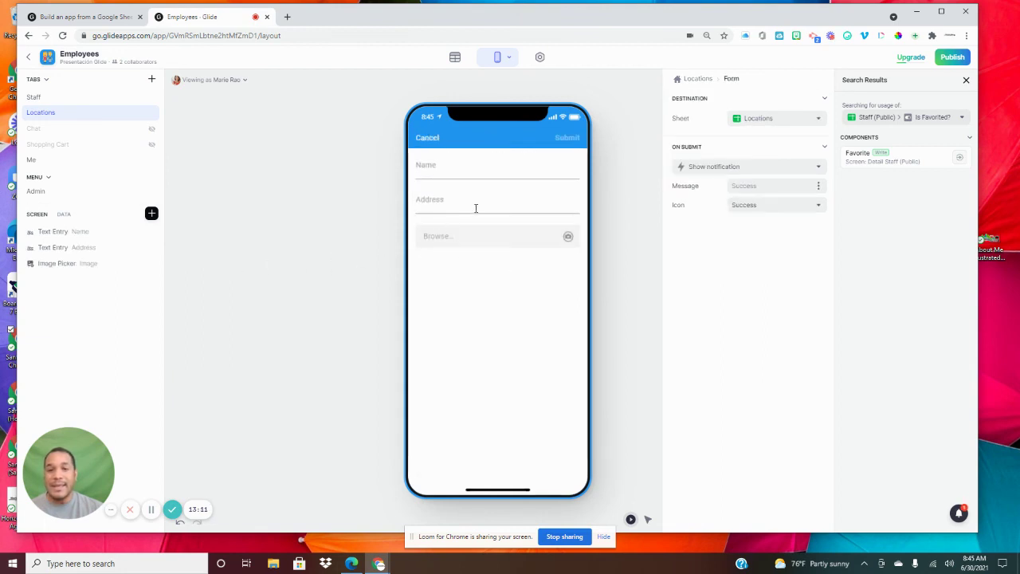
pyautogui.rightClick(478, 204)
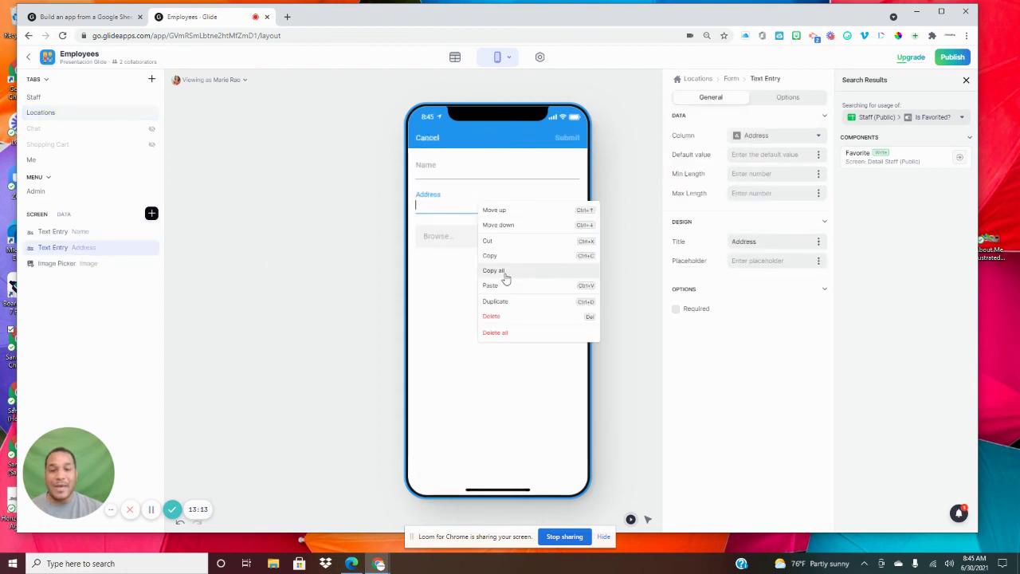
pyautogui.click(504, 275)
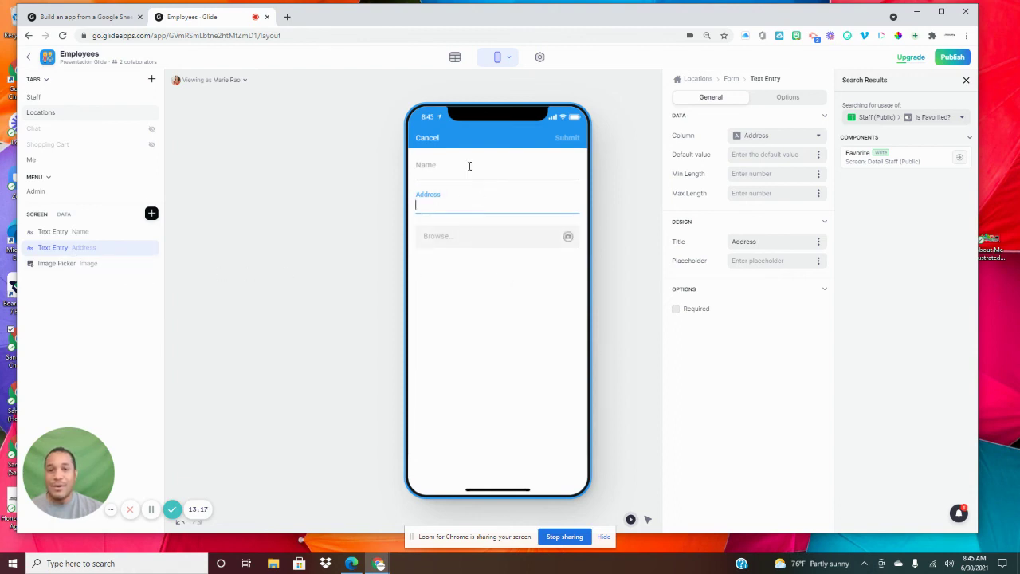
pyautogui.click(437, 140)
pyautogui.click(437, 139)
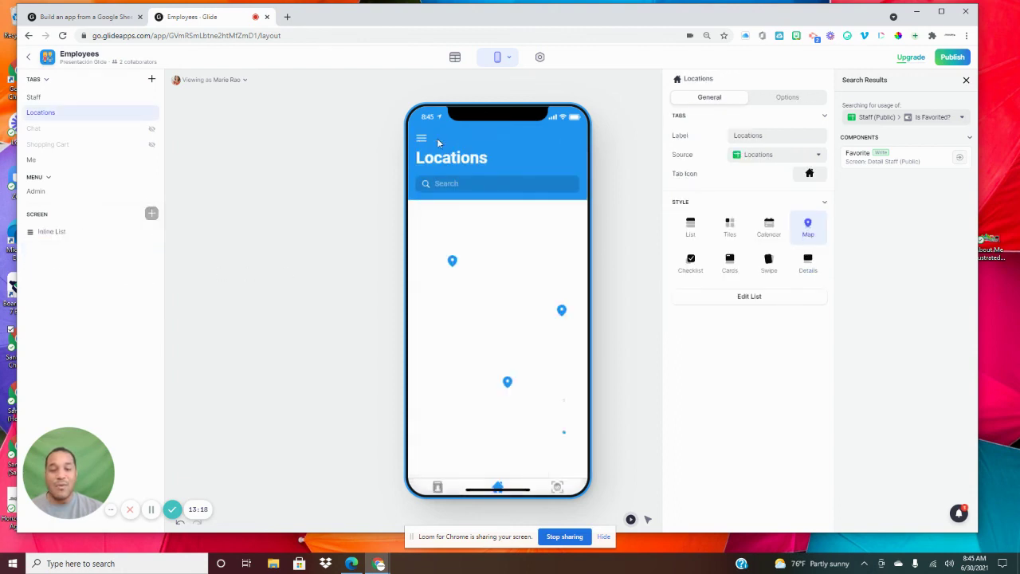
pyautogui.click(555, 467)
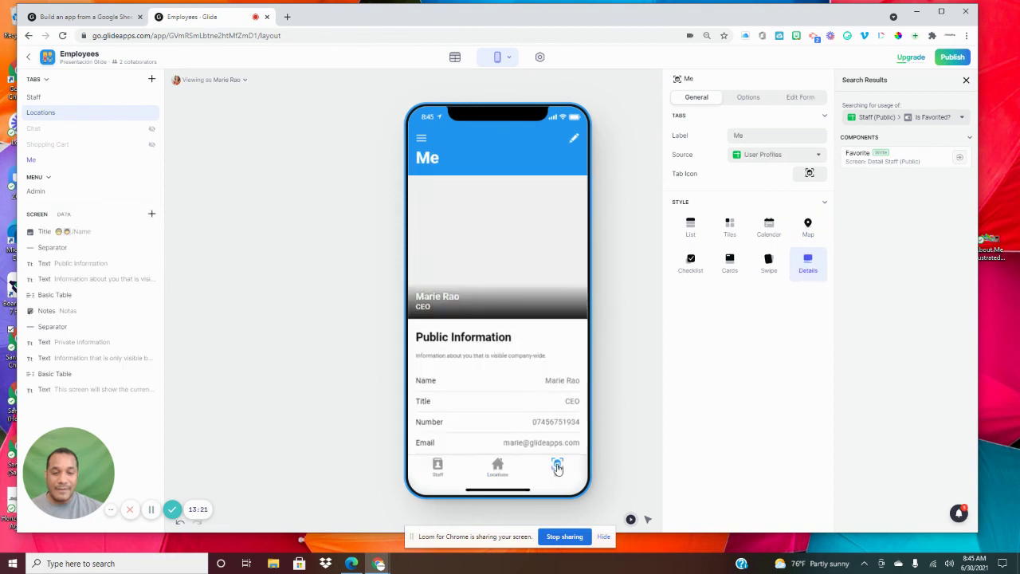
pyautogui.click(437, 465)
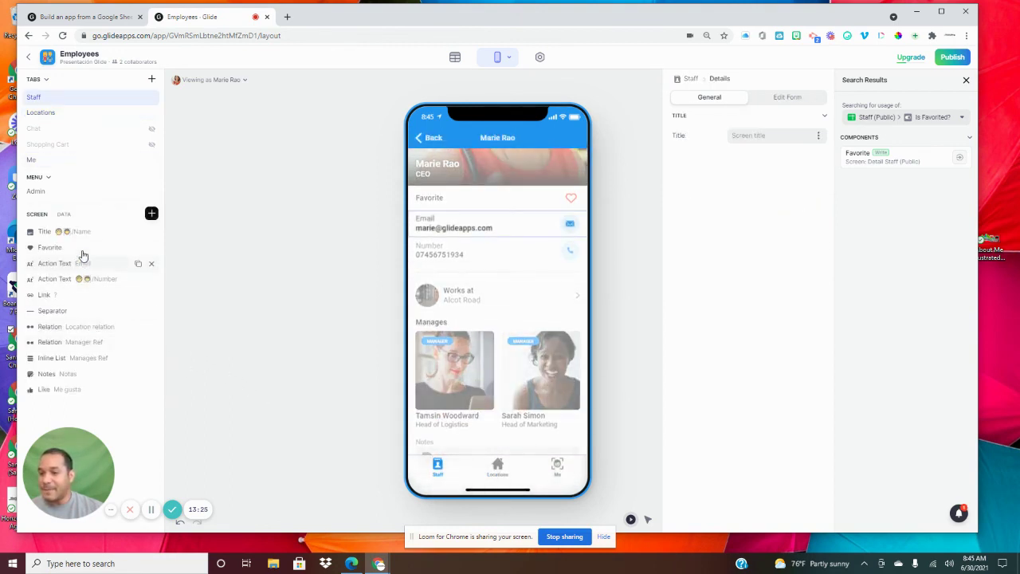
pyautogui.click(559, 467)
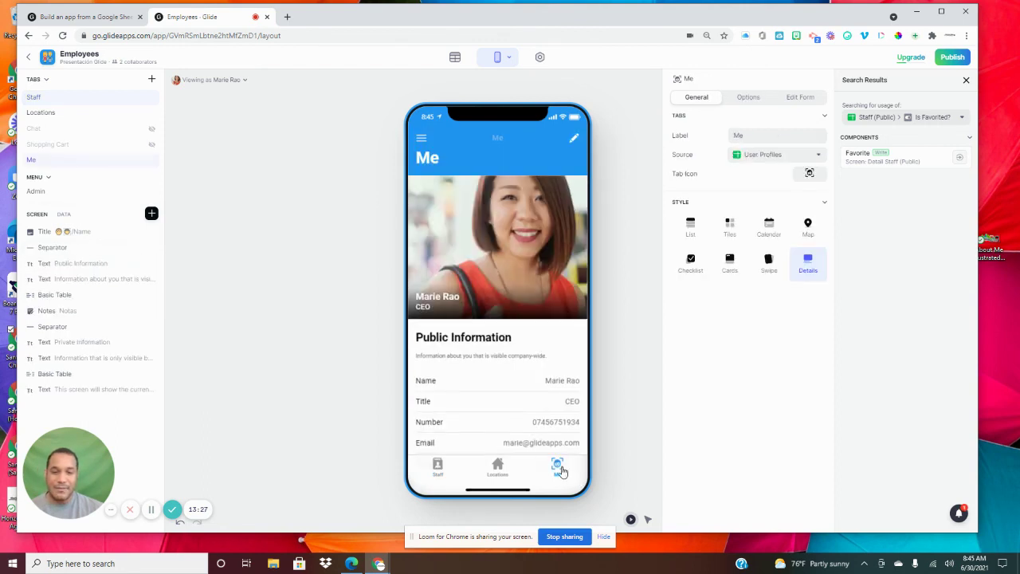
# Open the Add New Location form from the Smithville Ave details screen and set its destination sheet to Locations.
pyautogui.click(505, 472)
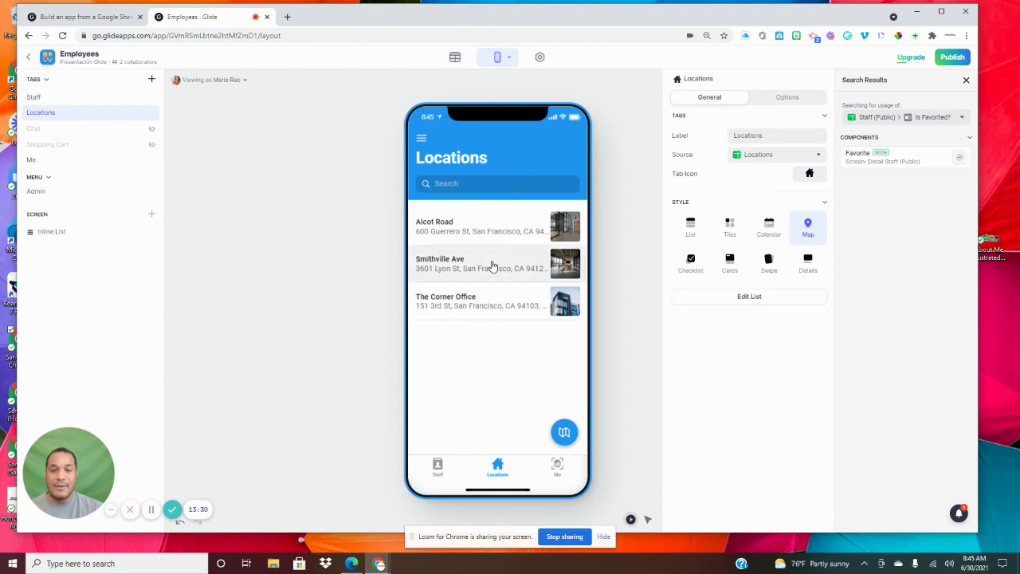
pyautogui.click(491, 267)
pyautogui.scroll(-3, 505, 385)
pyautogui.scroll(-5, 504, 385)
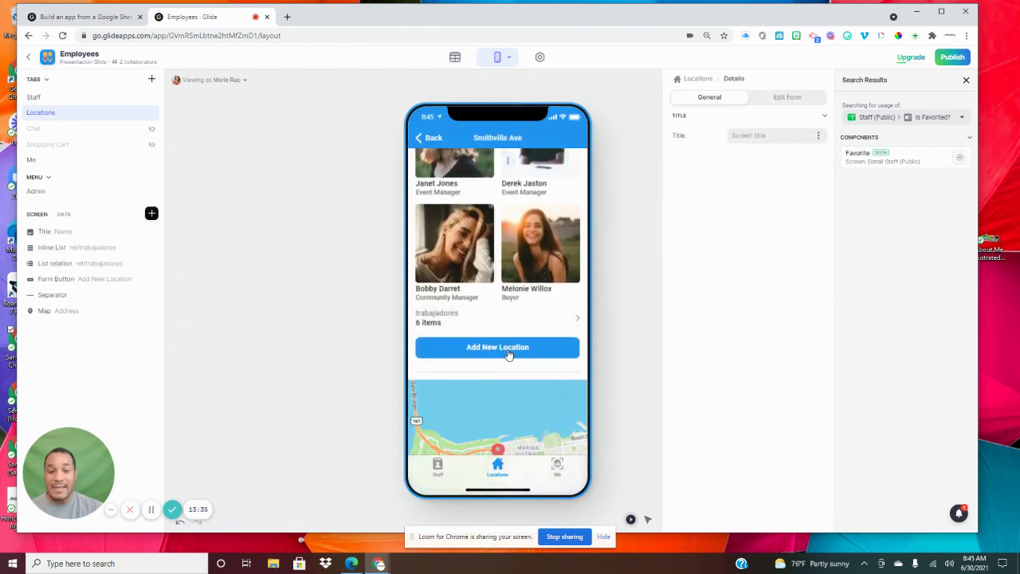
pyautogui.click(508, 348)
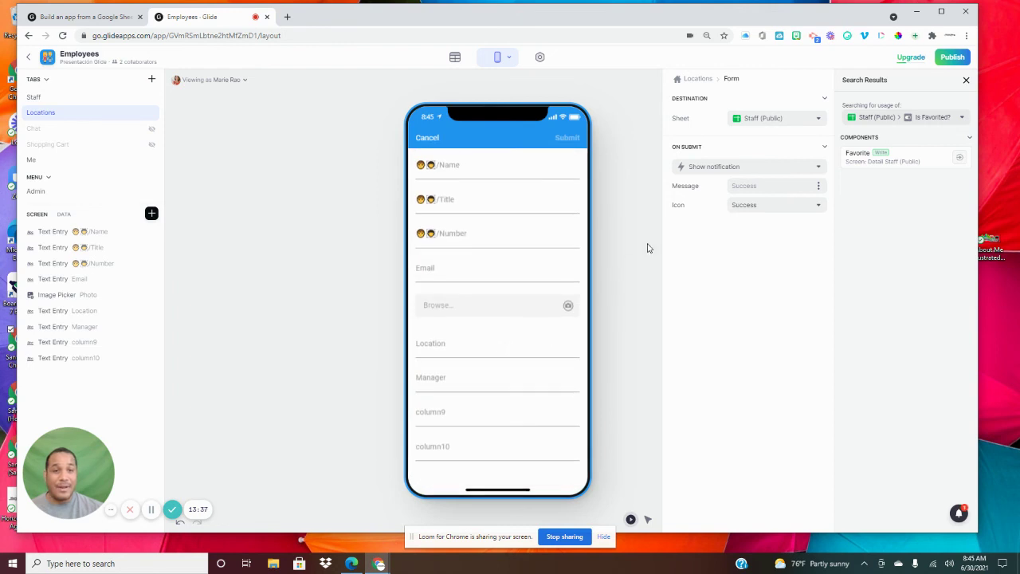
pyautogui.click(758, 121)
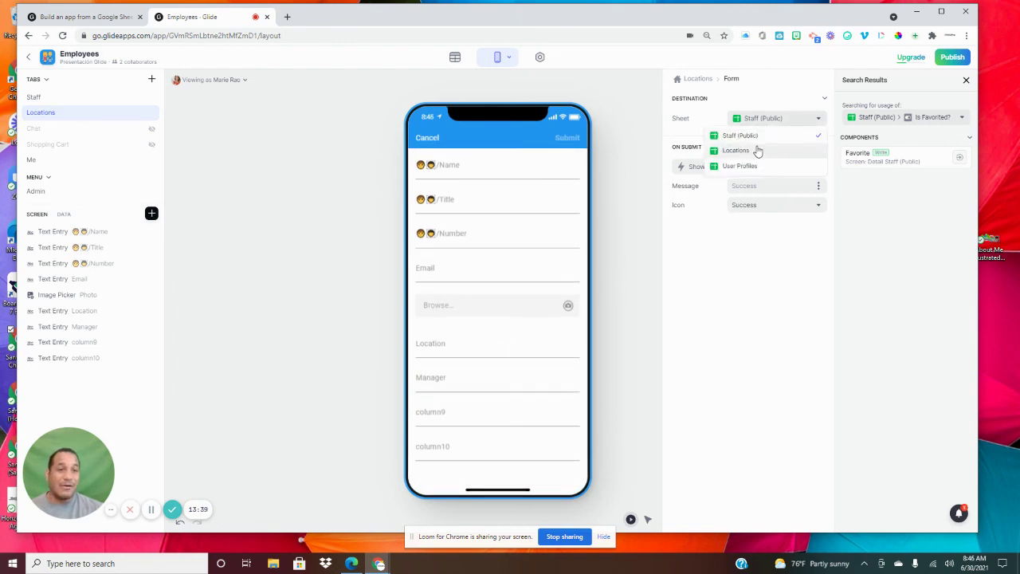
pyautogui.click(736, 150)
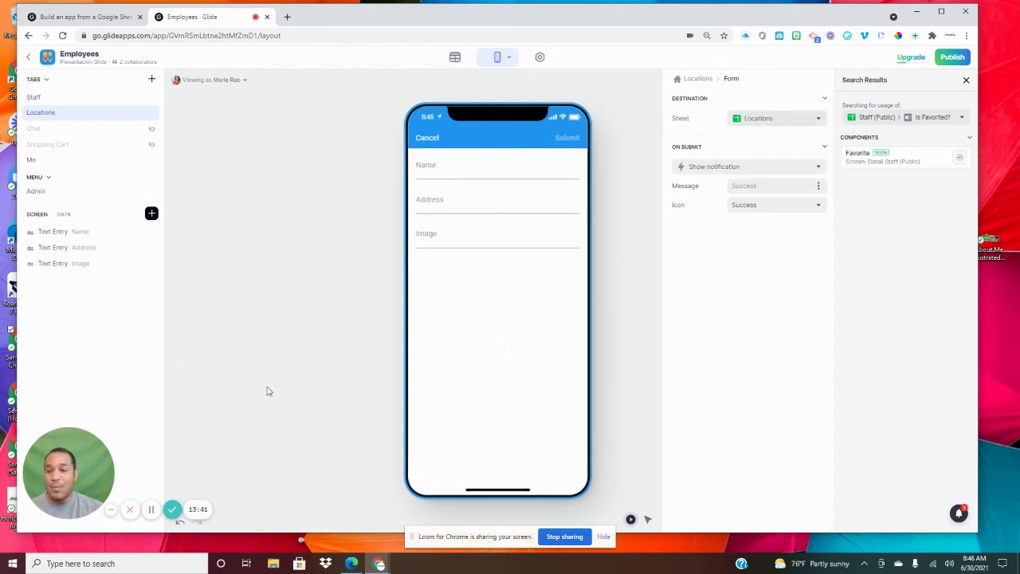
# Delete all default text entry components from the Smithville Ave screen's Add New Location form.
pyautogui.rightClick(485, 274)
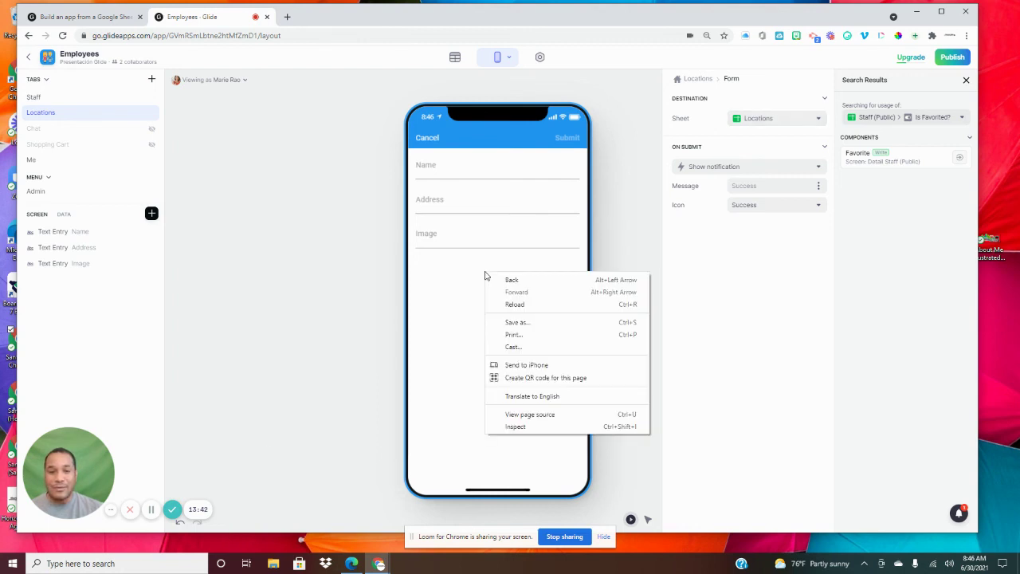
pyautogui.click(480, 207)
pyautogui.rightClick(480, 207)
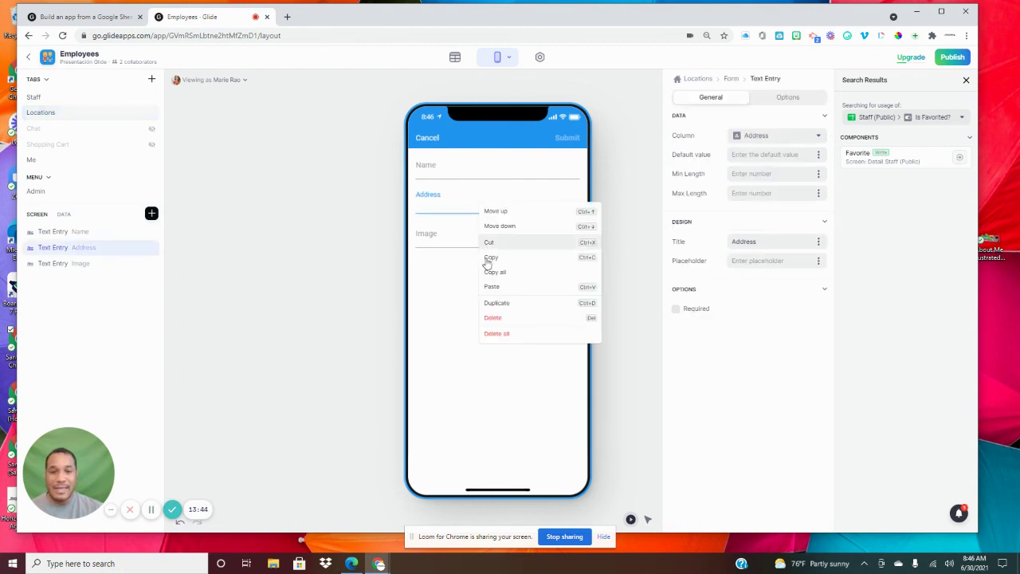
pyautogui.click(508, 335)
pyautogui.click(580, 307)
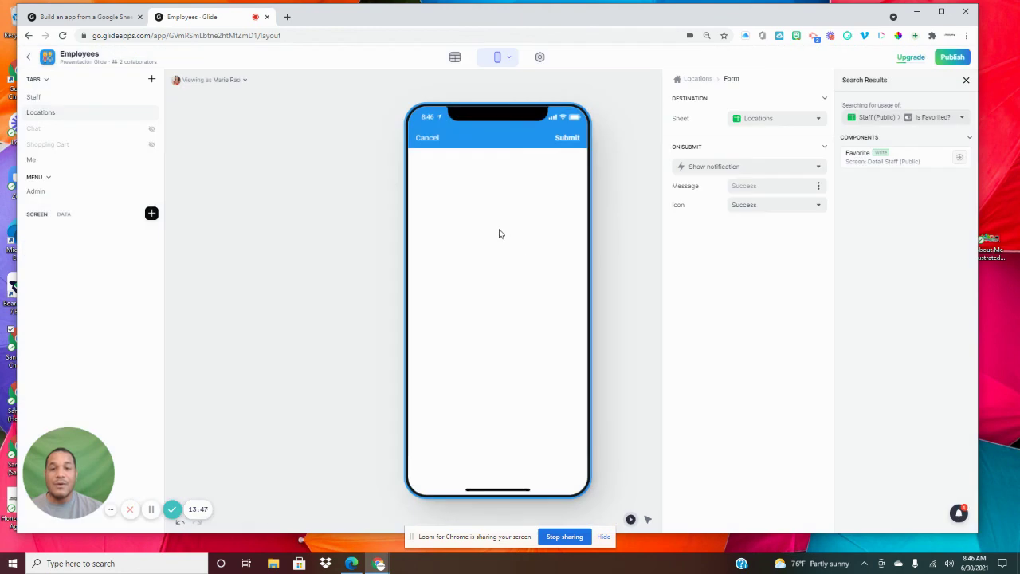
# Paste the copied form components into the empty form by way of a placeholder Image component, and delete that placeholder.
pyautogui.rightClick(500, 233)
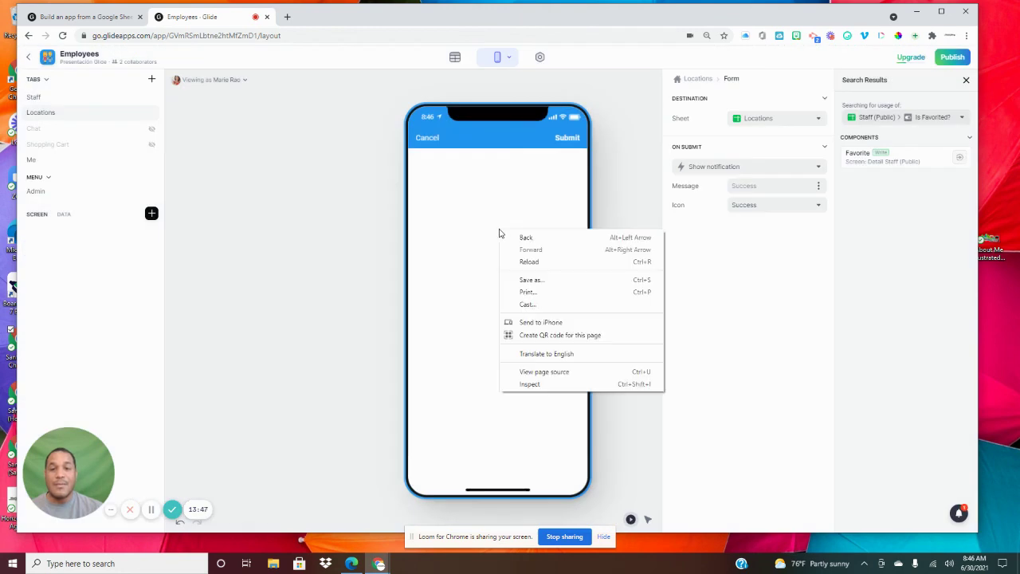
pyautogui.click(151, 213)
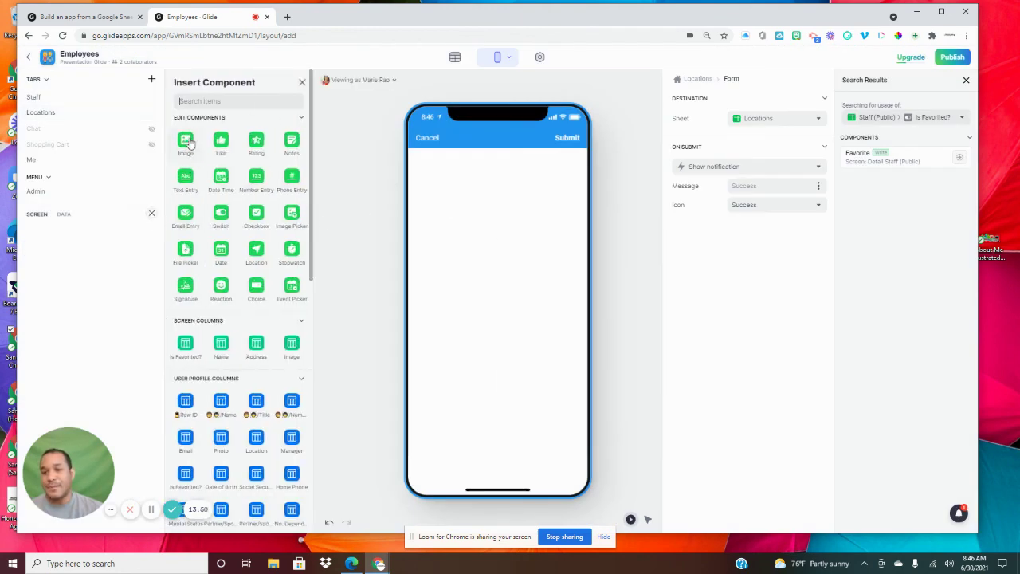
pyautogui.click(185, 140)
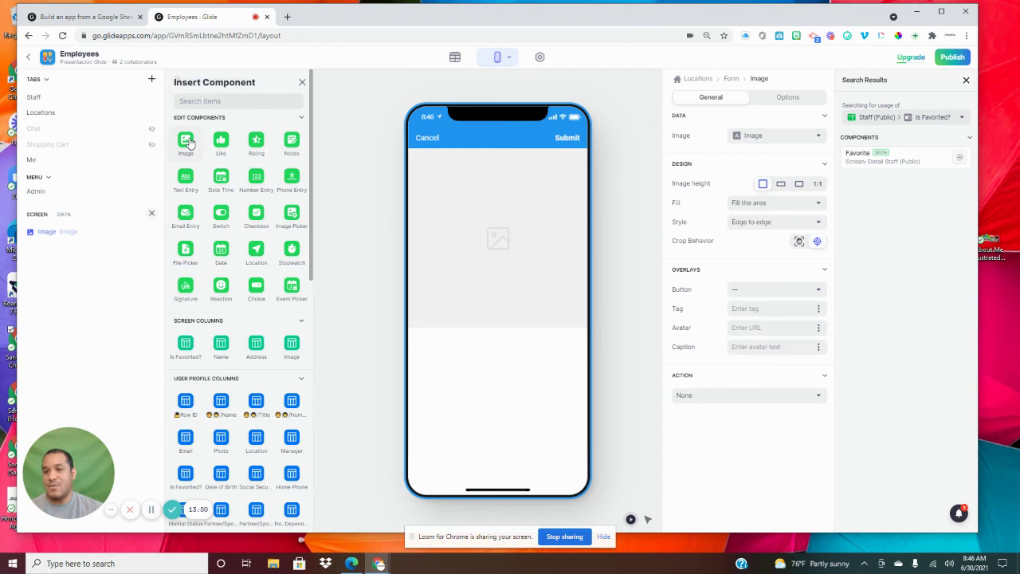
pyautogui.rightClick(554, 294)
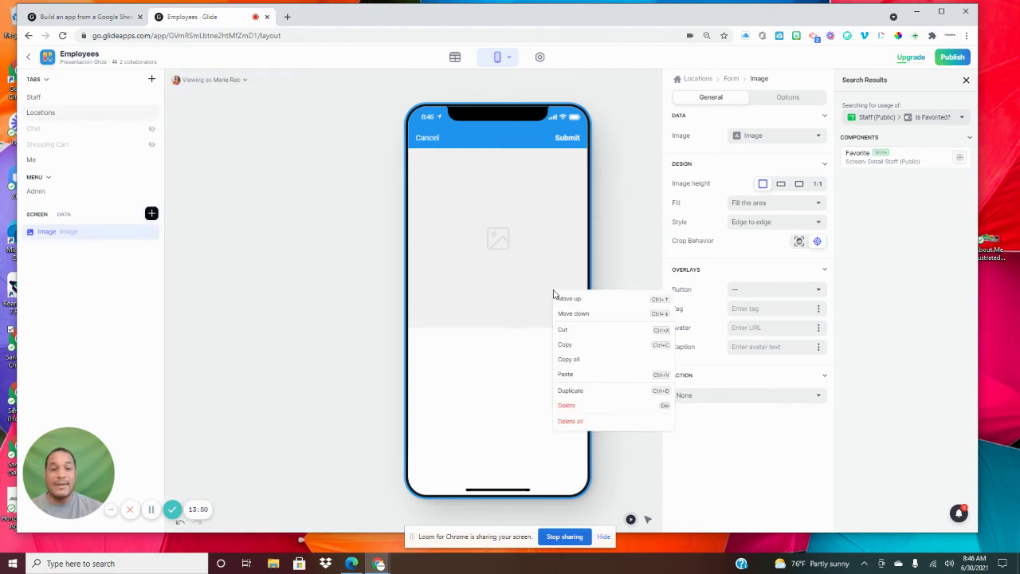
pyautogui.click(586, 374)
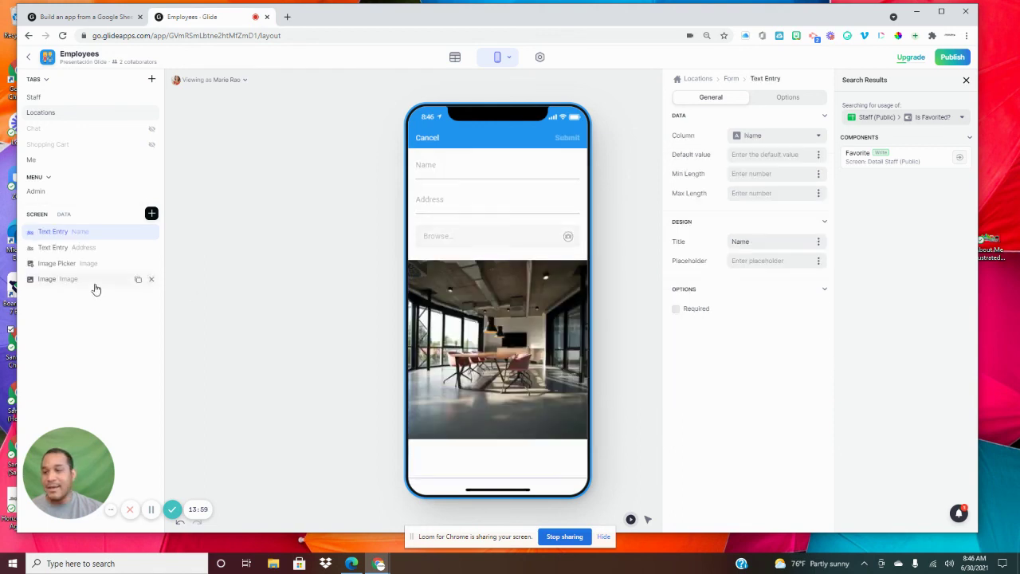
pyautogui.click(151, 279)
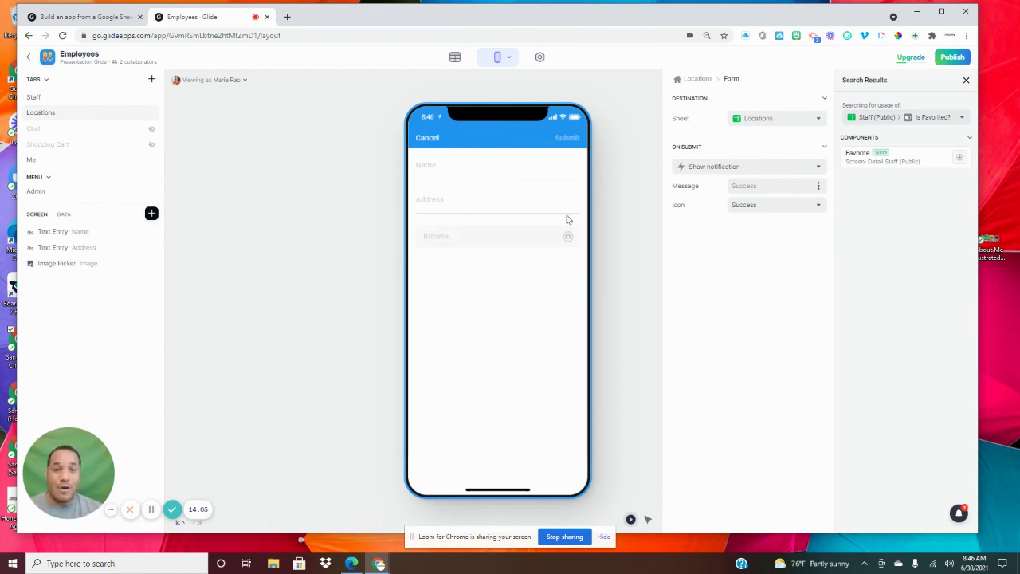
pyautogui.click(429, 139)
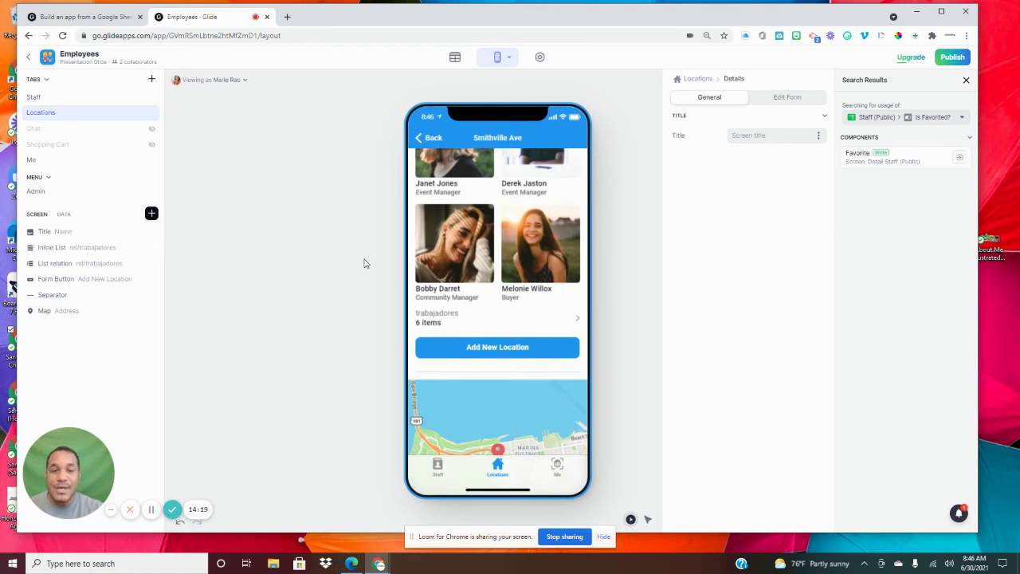
# Show the Add New Location form button on the Smithville Ave details screen as Floating.
pyautogui.click(77, 280)
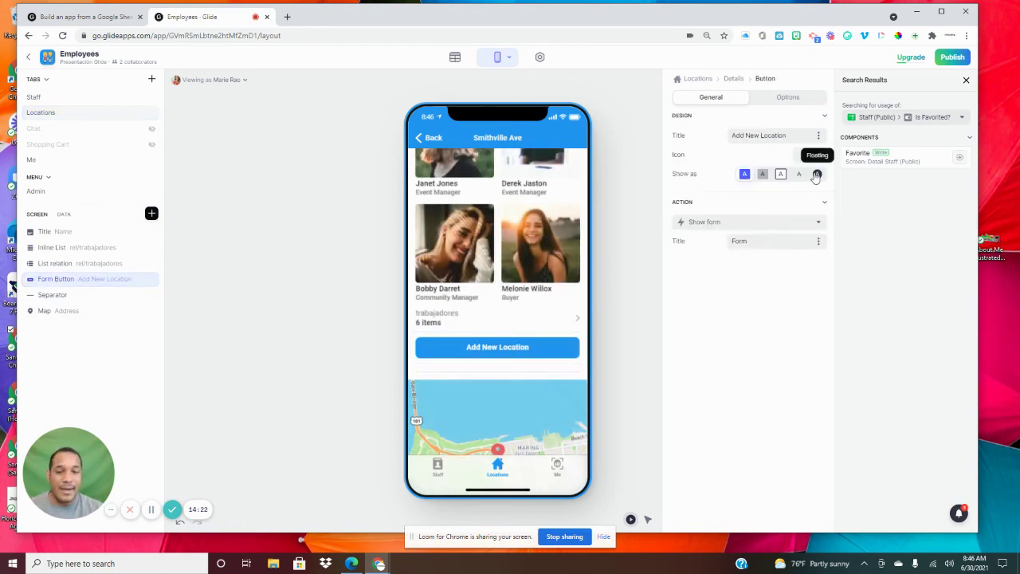
pyautogui.click(816, 174)
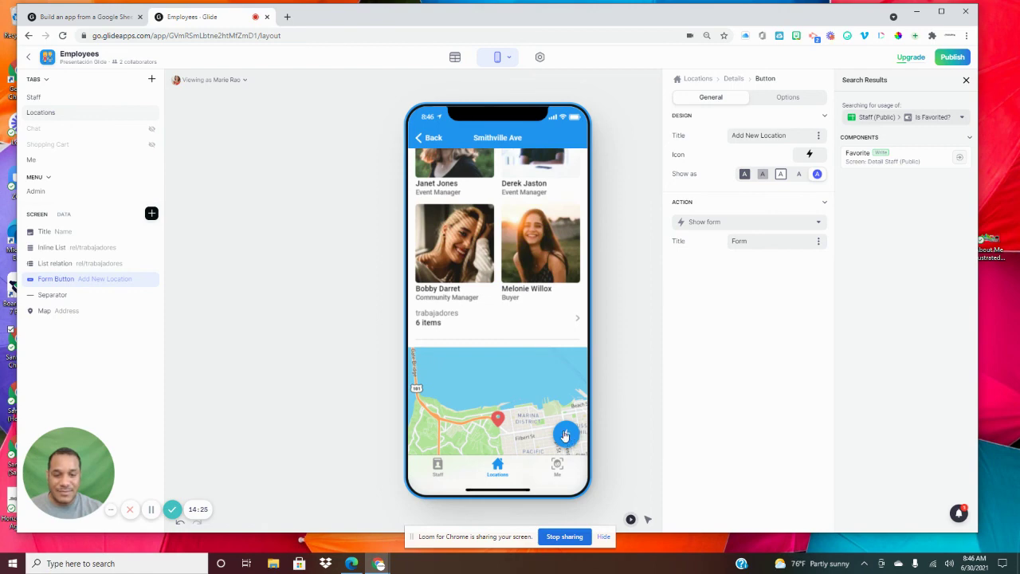